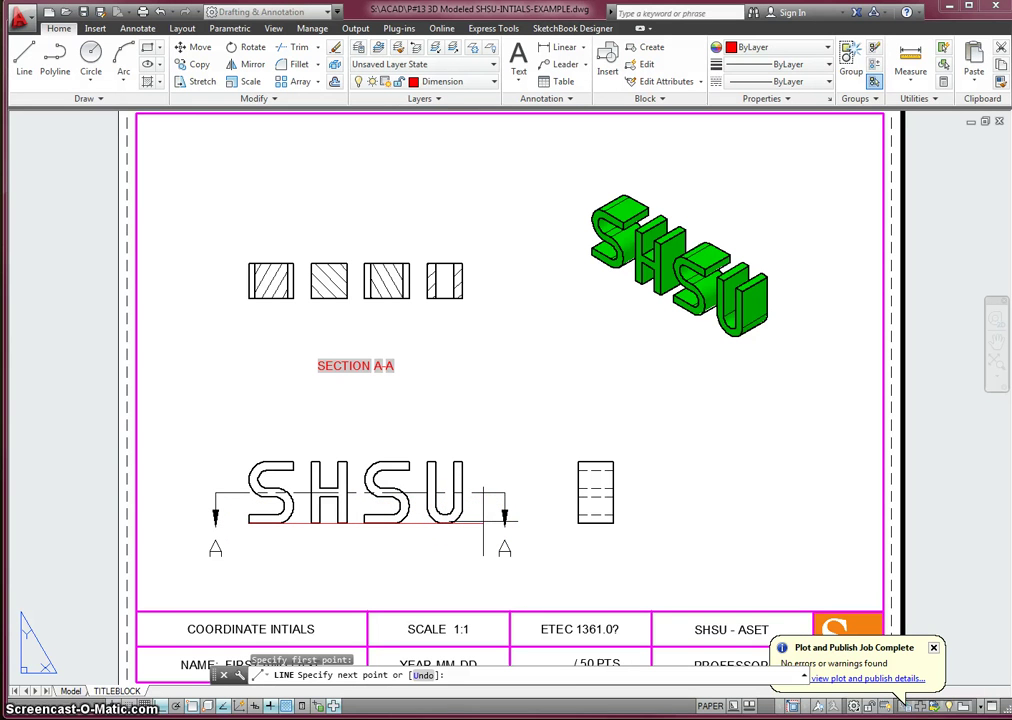
Draw a horizontal guide line along the base of the SHSU letters and offset it downward twice at 0.25 spacing.
left_click(481, 521)
key("Return")
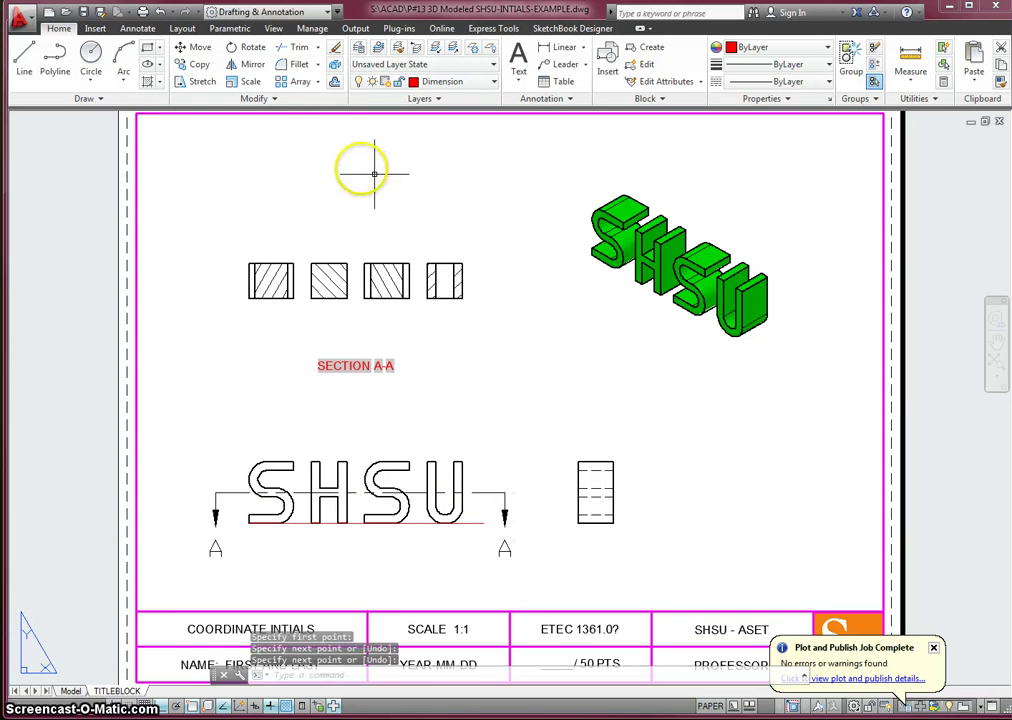
left_click(334, 84)
type(".25")
key("Return")
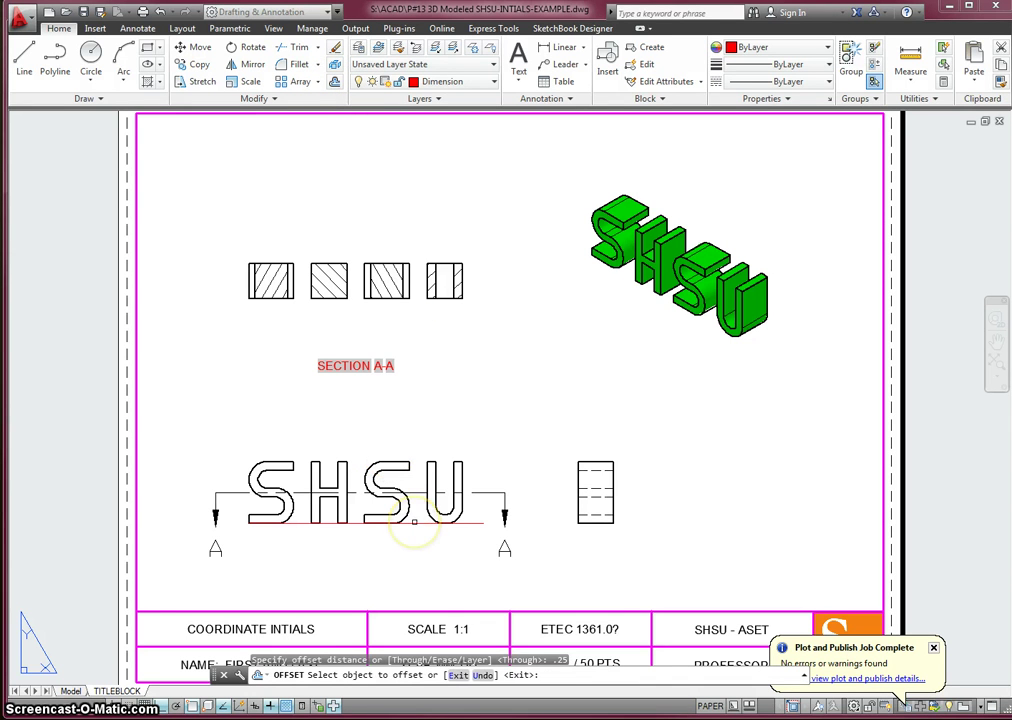
left_click(414, 522)
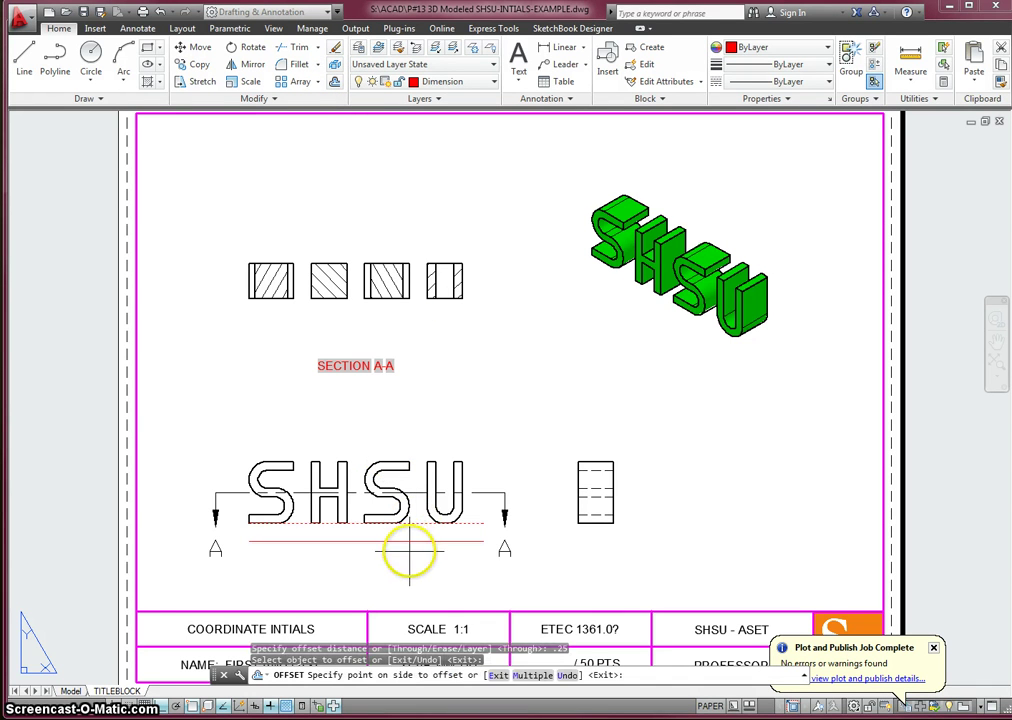
left_click(409, 542)
left_click(409, 541)
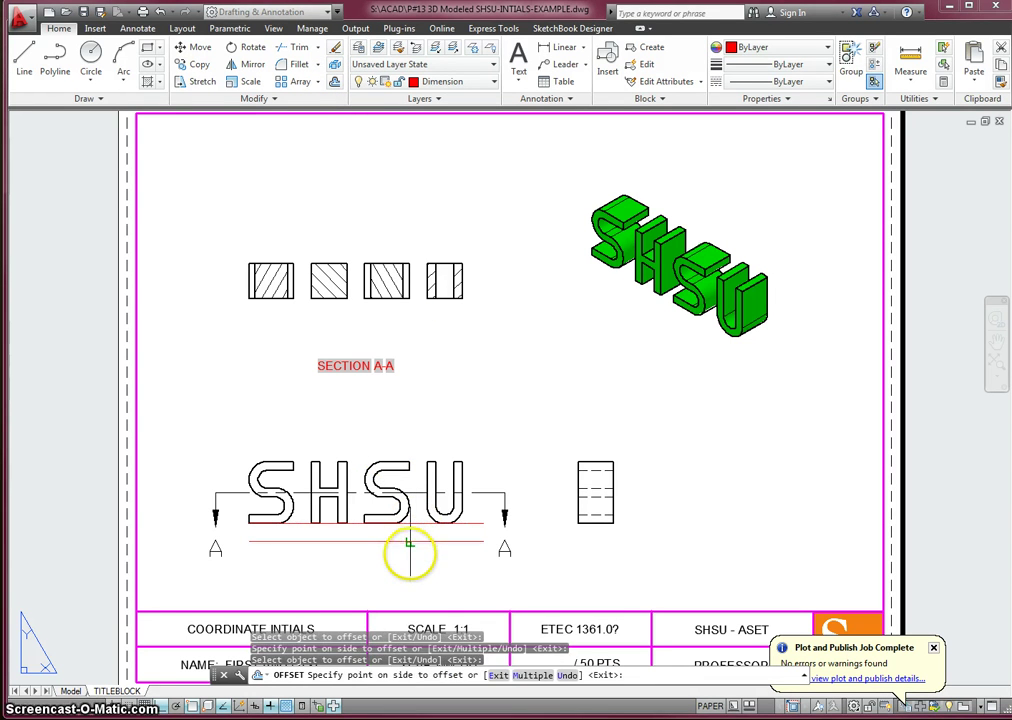
left_click(410, 561)
key("Return")
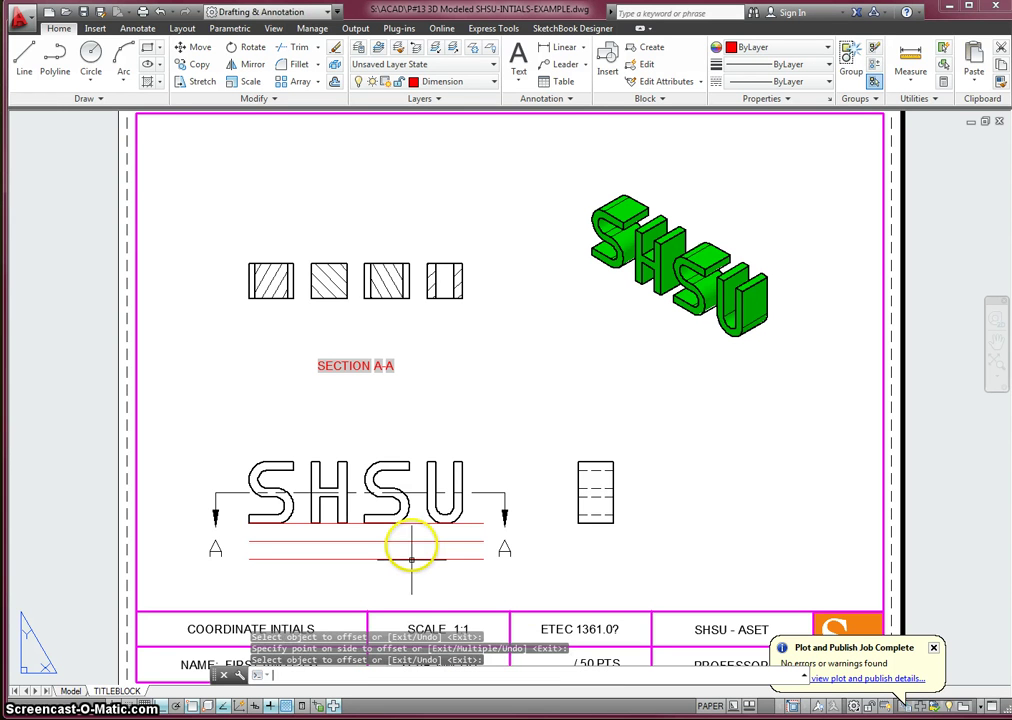
Draw a guide line along the tops of the letters extending past the side view and offset it 0.25 upward.
left_click(29, 64)
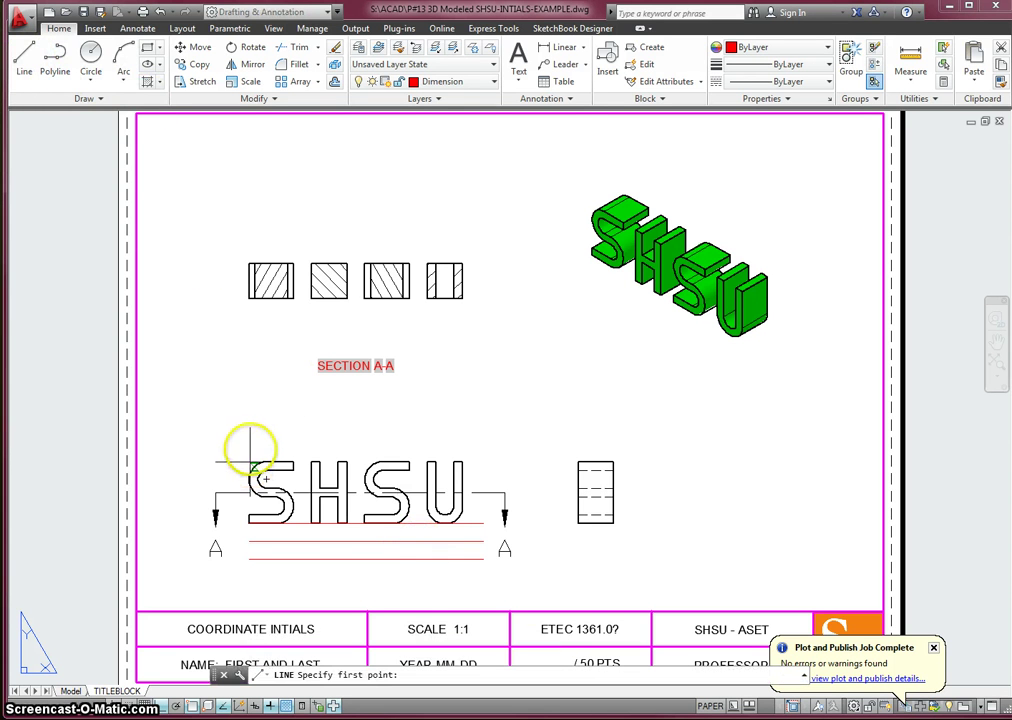
left_click(266, 460)
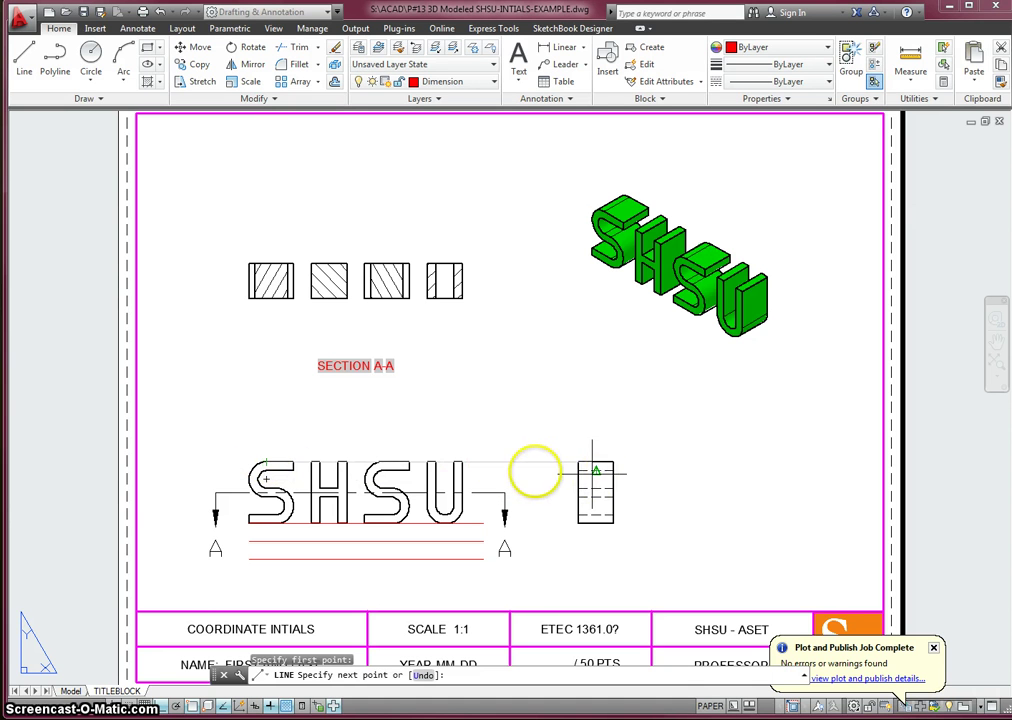
left_click(663, 462)
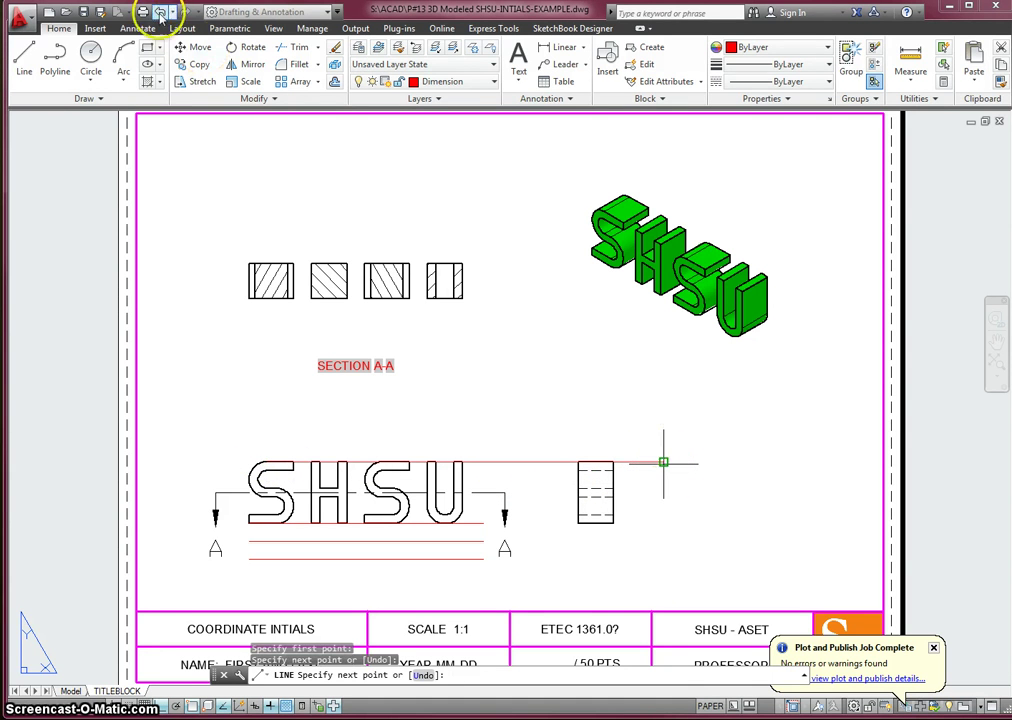
key("Return")
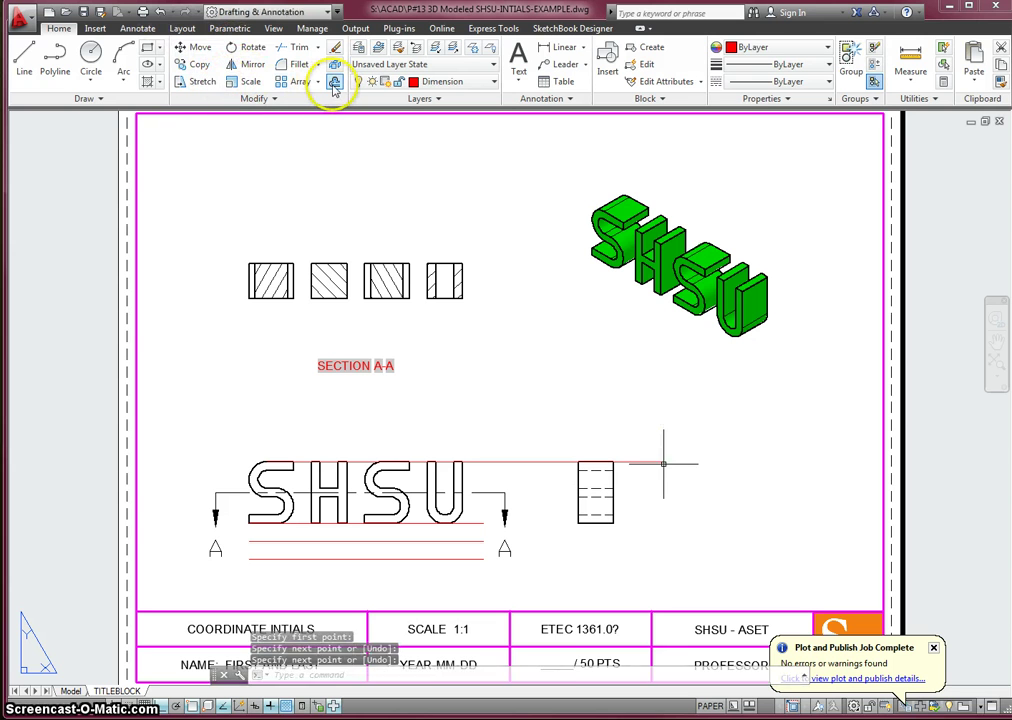
left_click(334, 82)
key("Return")
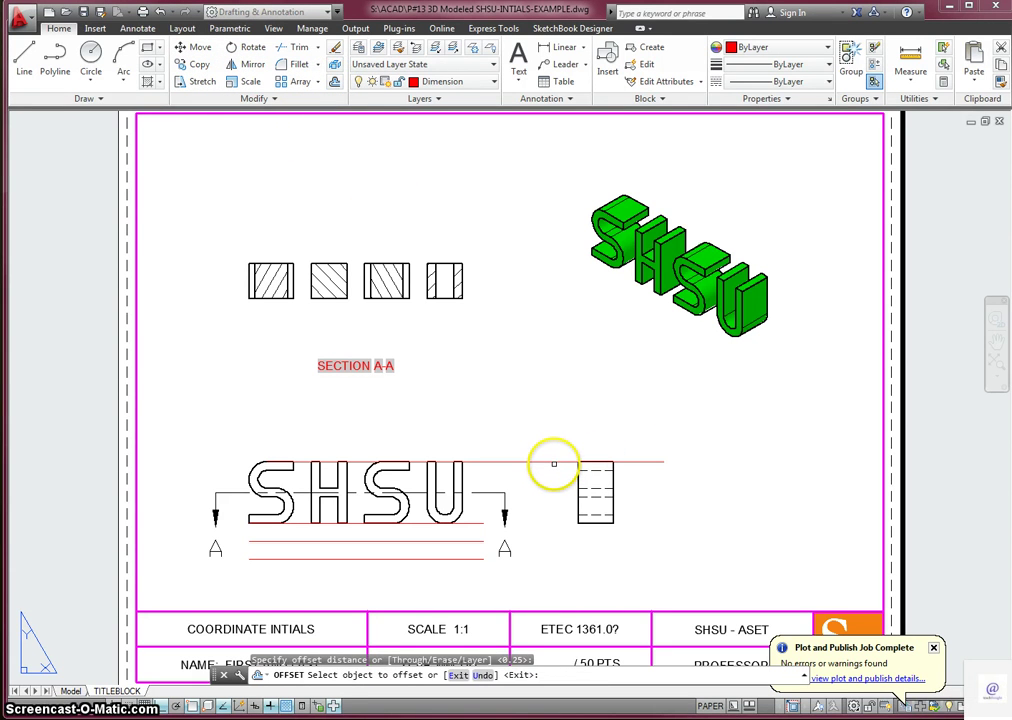
left_click(554, 462)
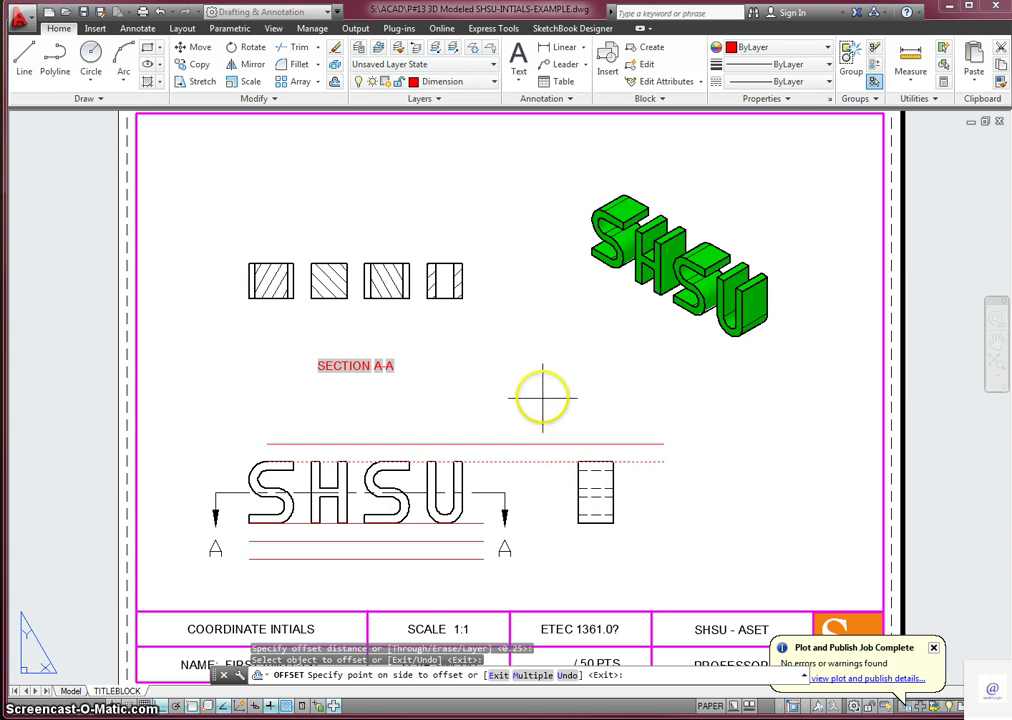
left_click(543, 395)
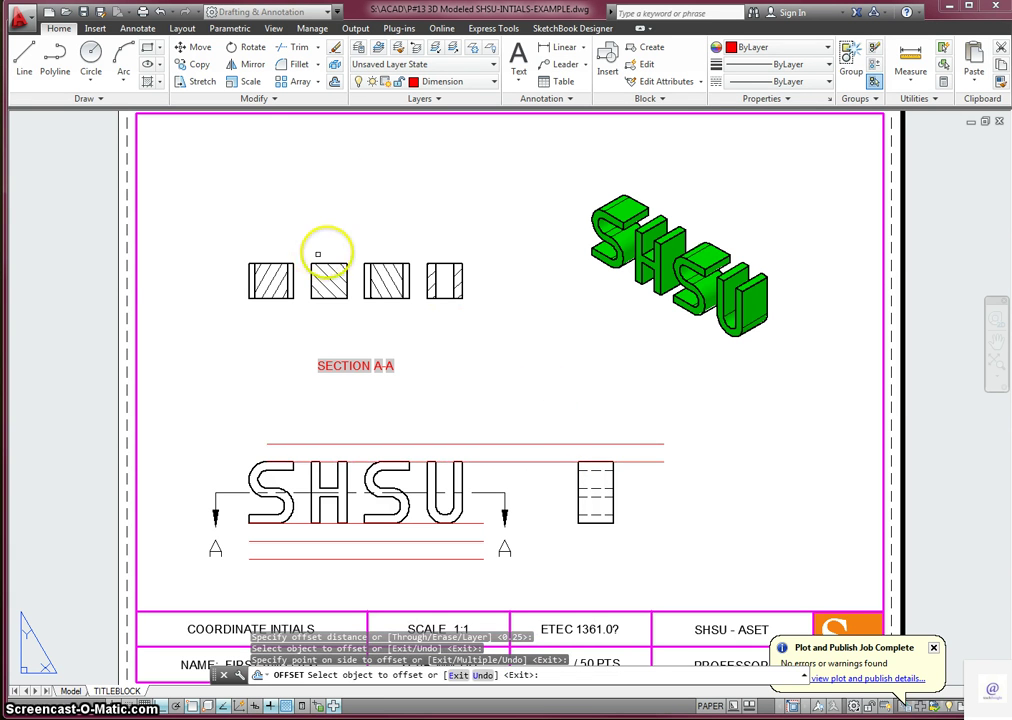
Draw a vertical guide line upward from the side view's lower-right corner and offset it 0.25 to the right.
left_click(24, 58)
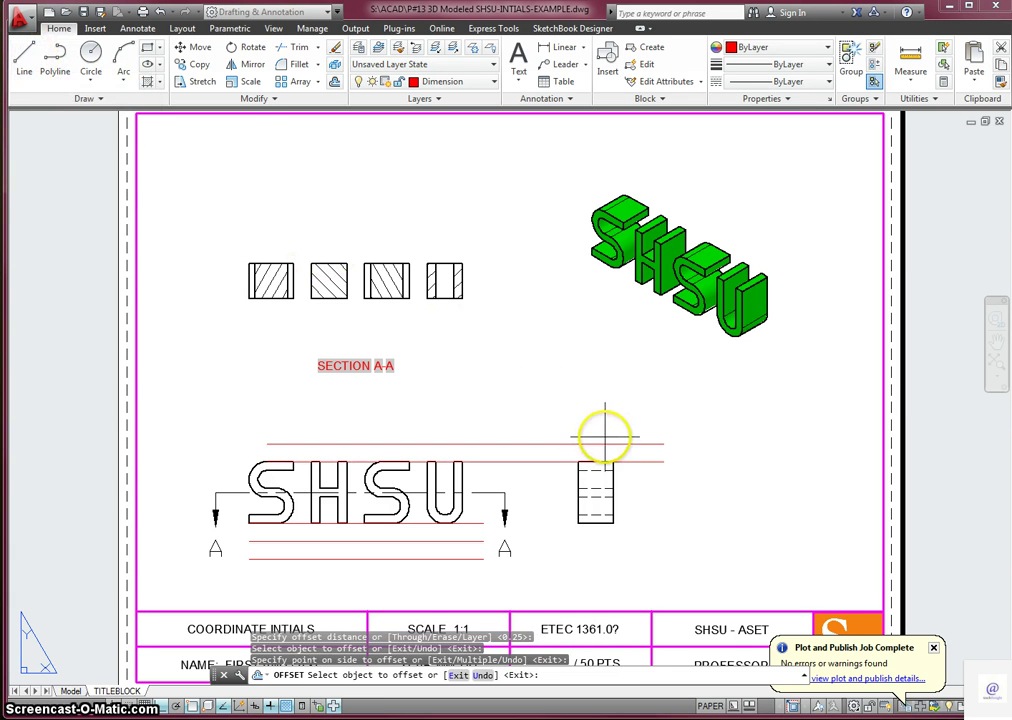
left_click(615, 523)
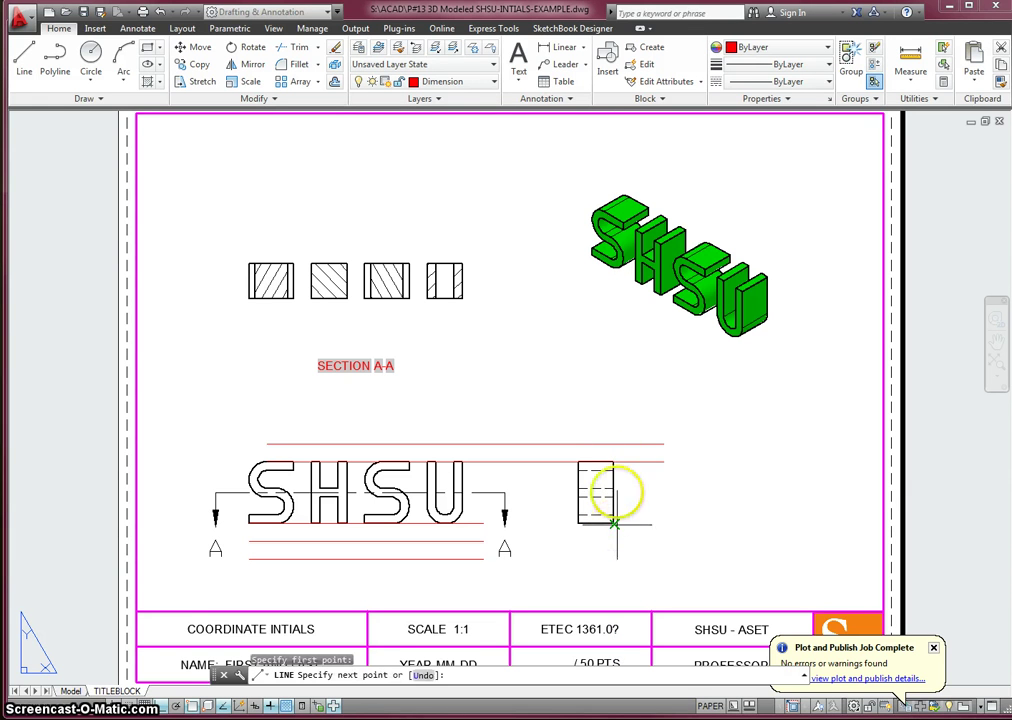
left_click(607, 380)
key("Return")
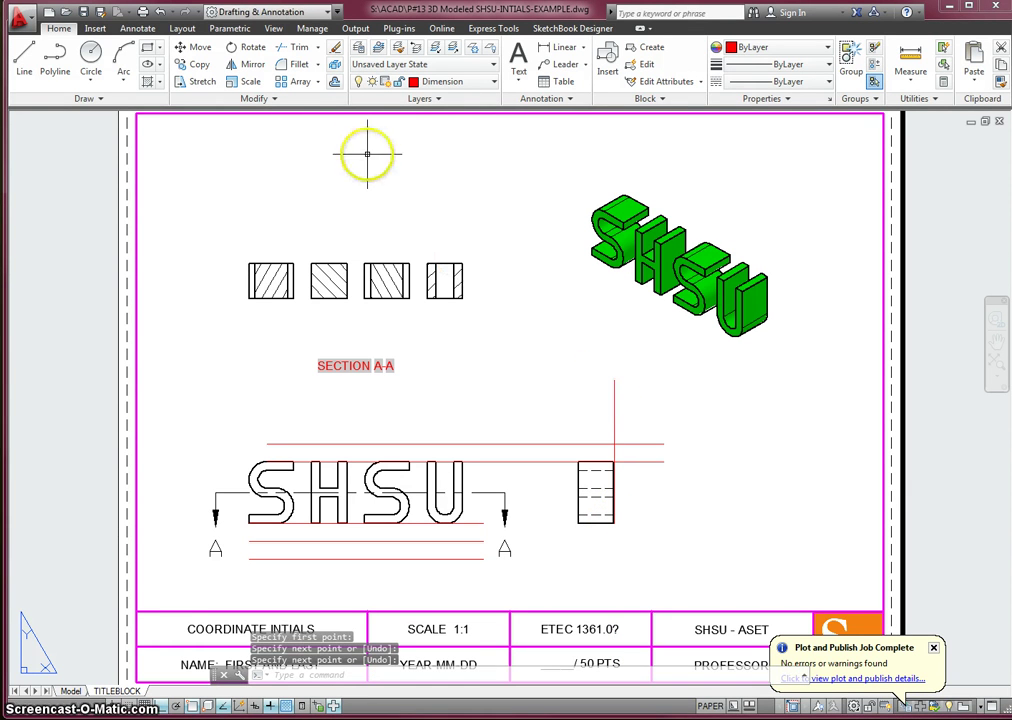
left_click(335, 84)
key("Return")
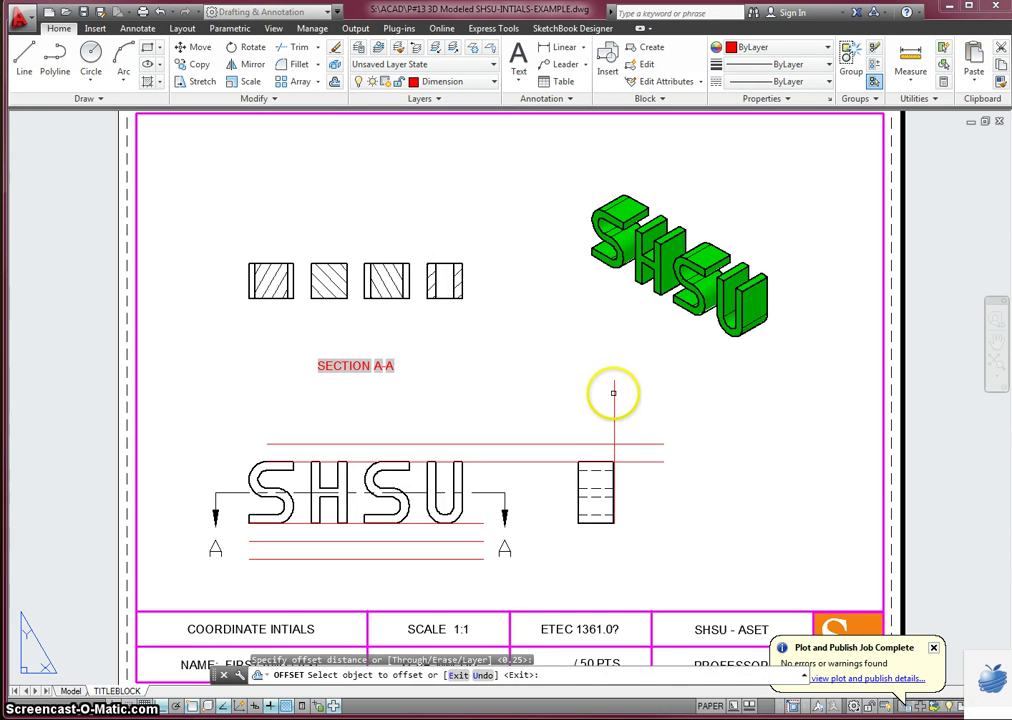
left_click(613, 393)
left_click(664, 408)
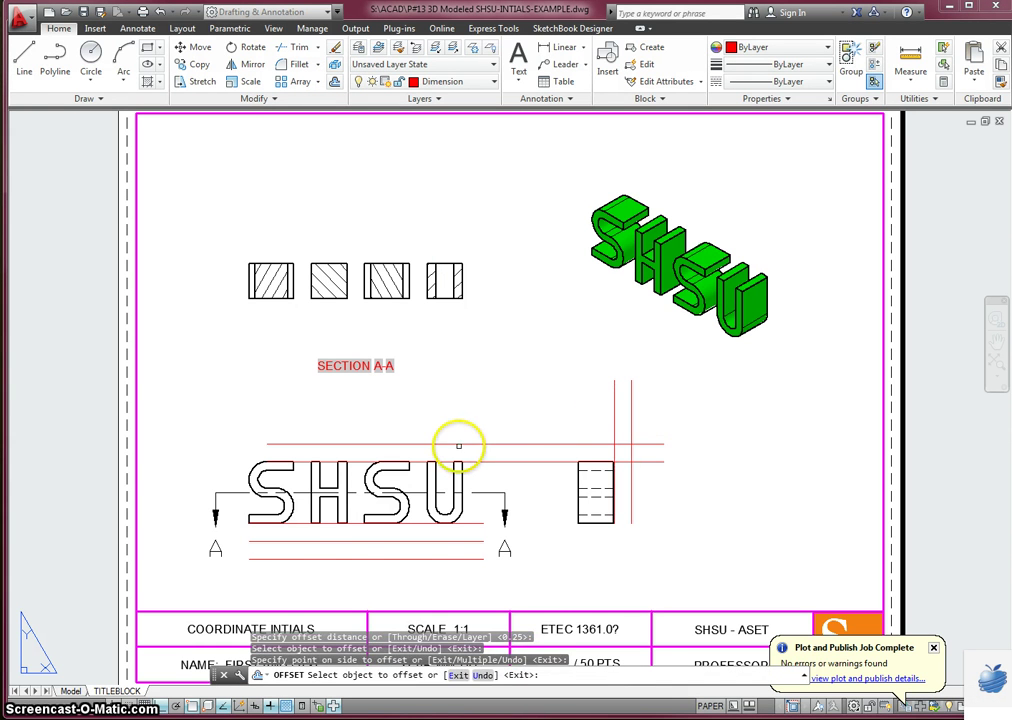
Add a radius dimension to the outer upper arc of the first S, placed outside its upper left.
scroll(458, 445, "up", 2)
middle_click_drag(459, 445, 497, 334)
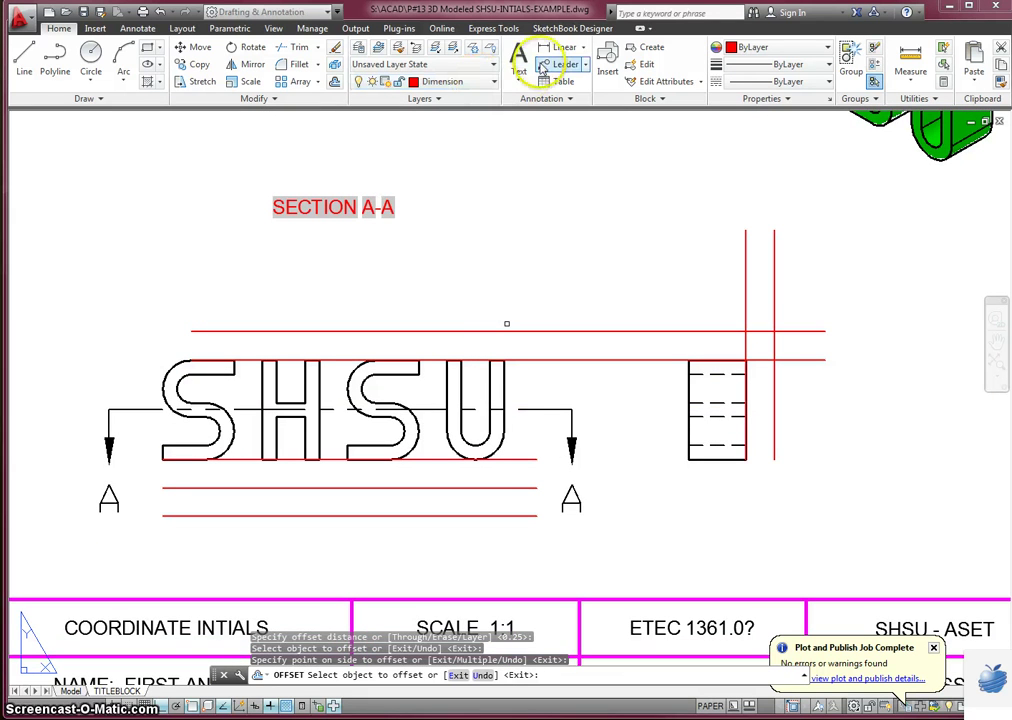
left_click(584, 47)
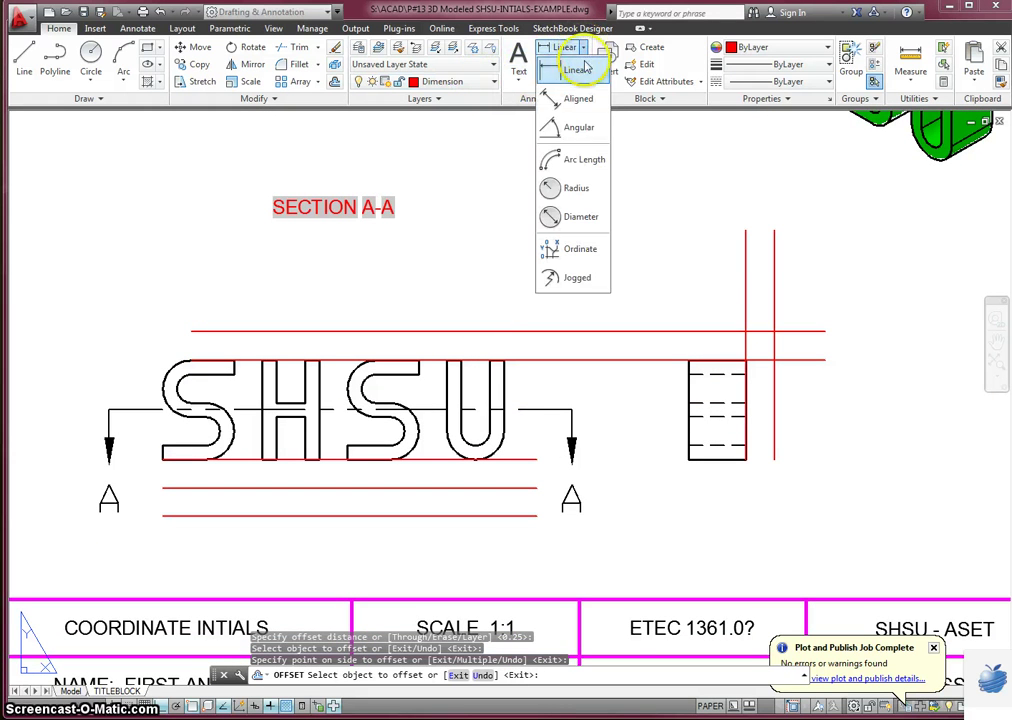
left_click(578, 188)
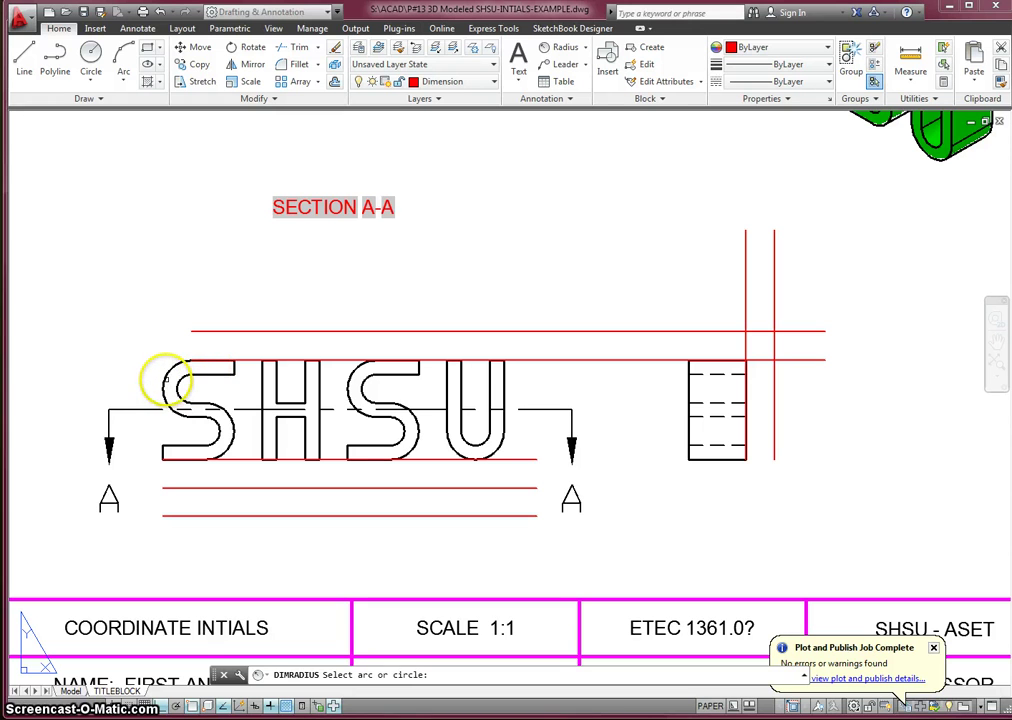
left_click(163, 381)
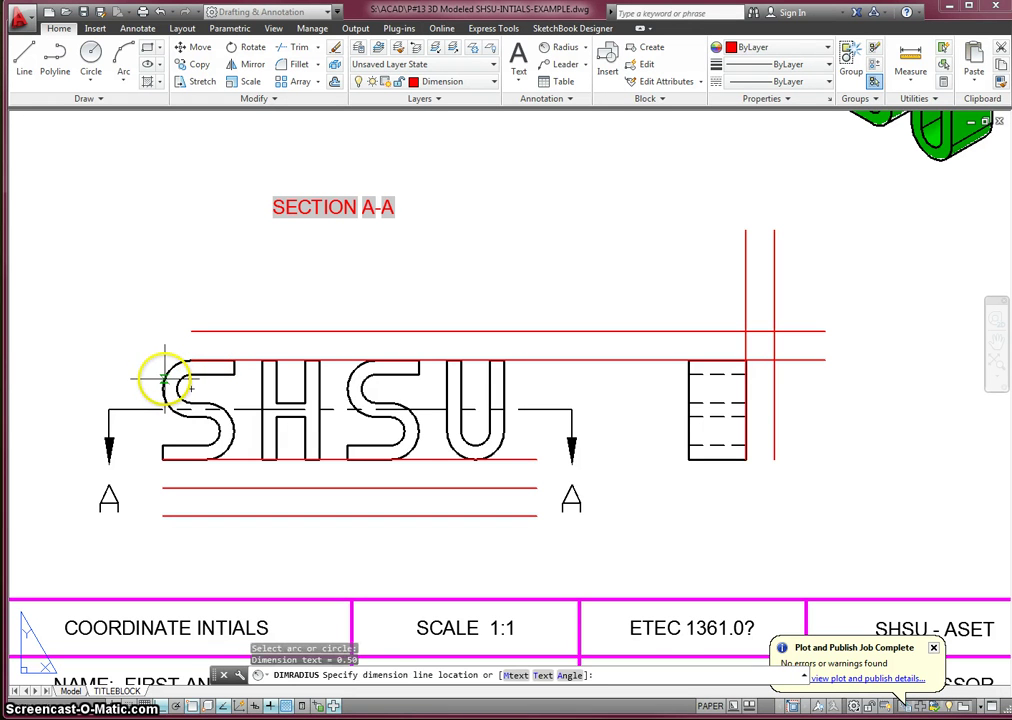
left_click(147, 330)
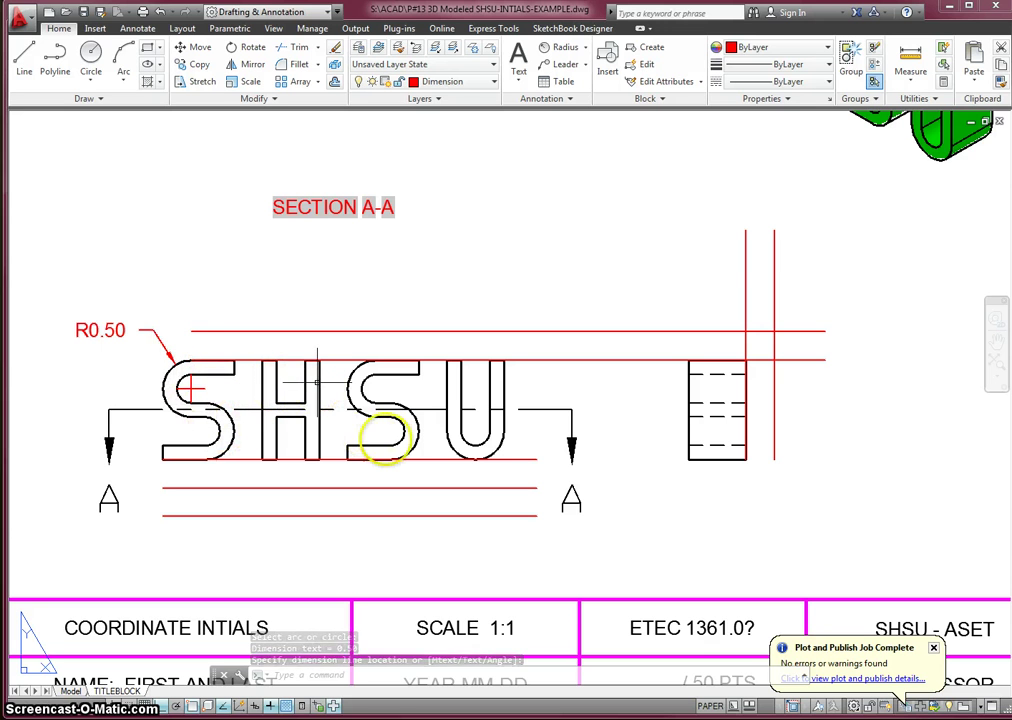
Add the quantity (5) on its own line above the outer arc's radius dimension text.
double_click(119, 329)
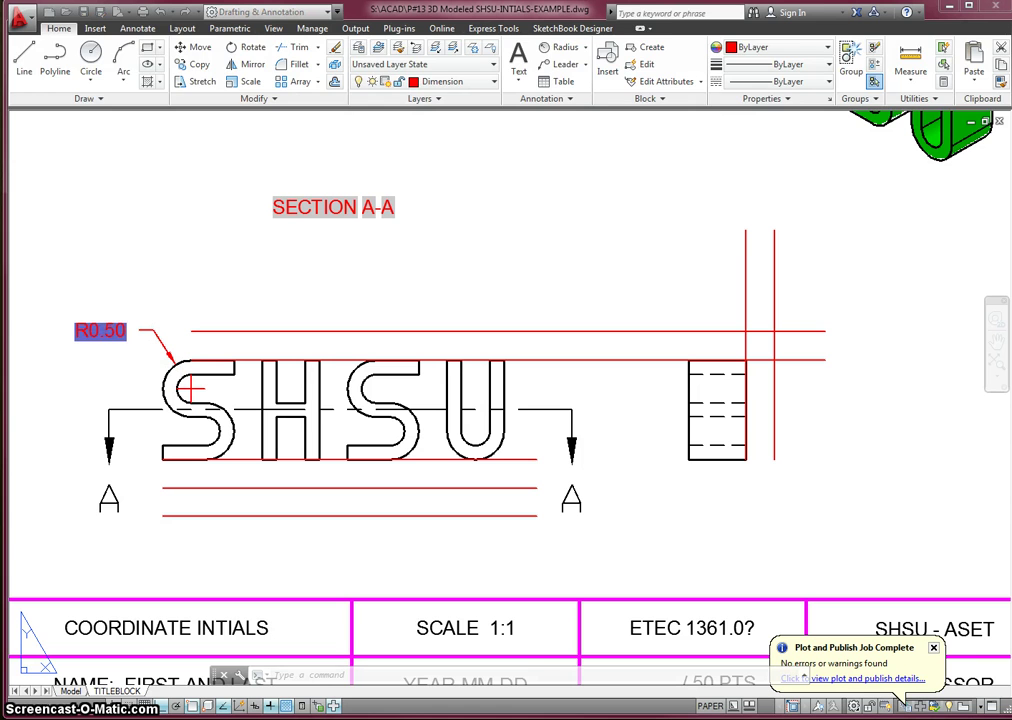
type("(5)")
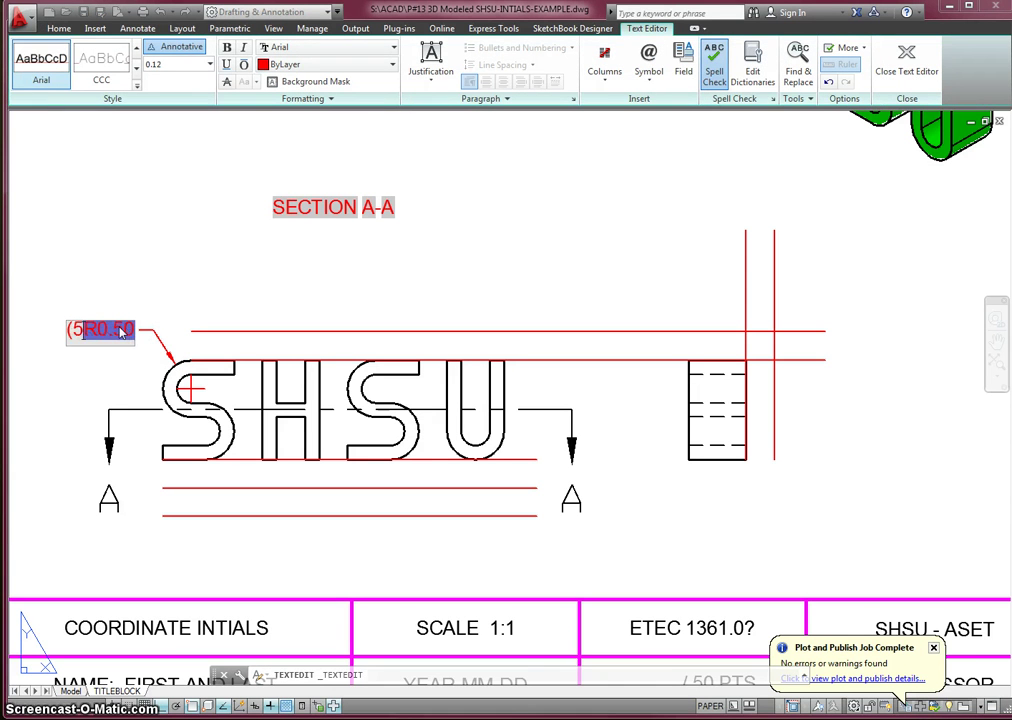
key("Return")
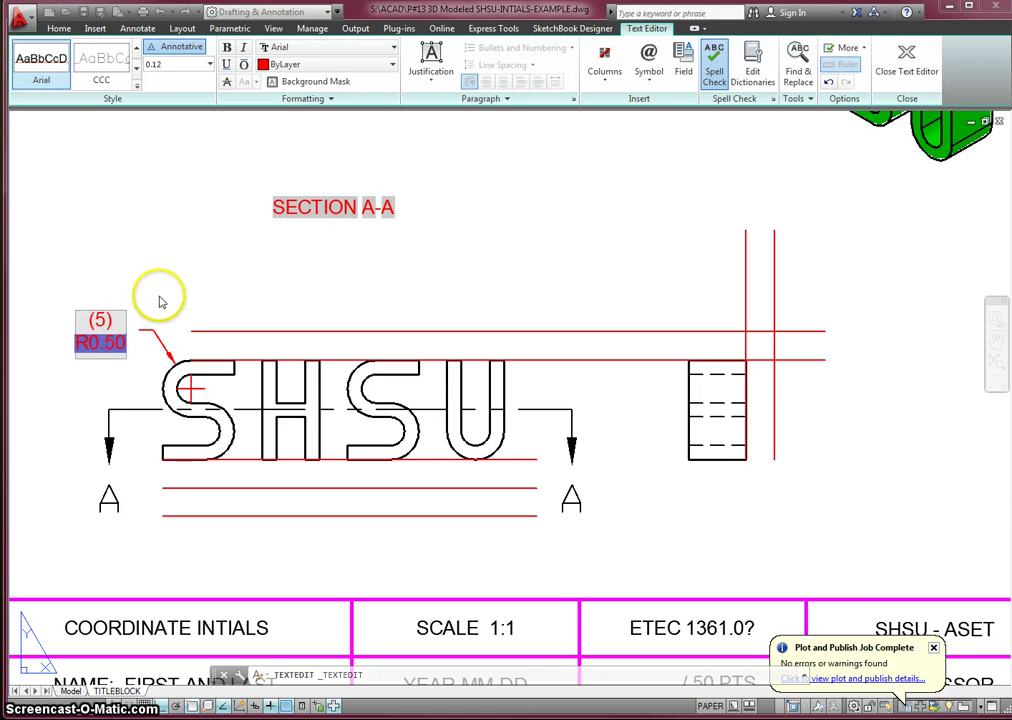
left_click(158, 302)
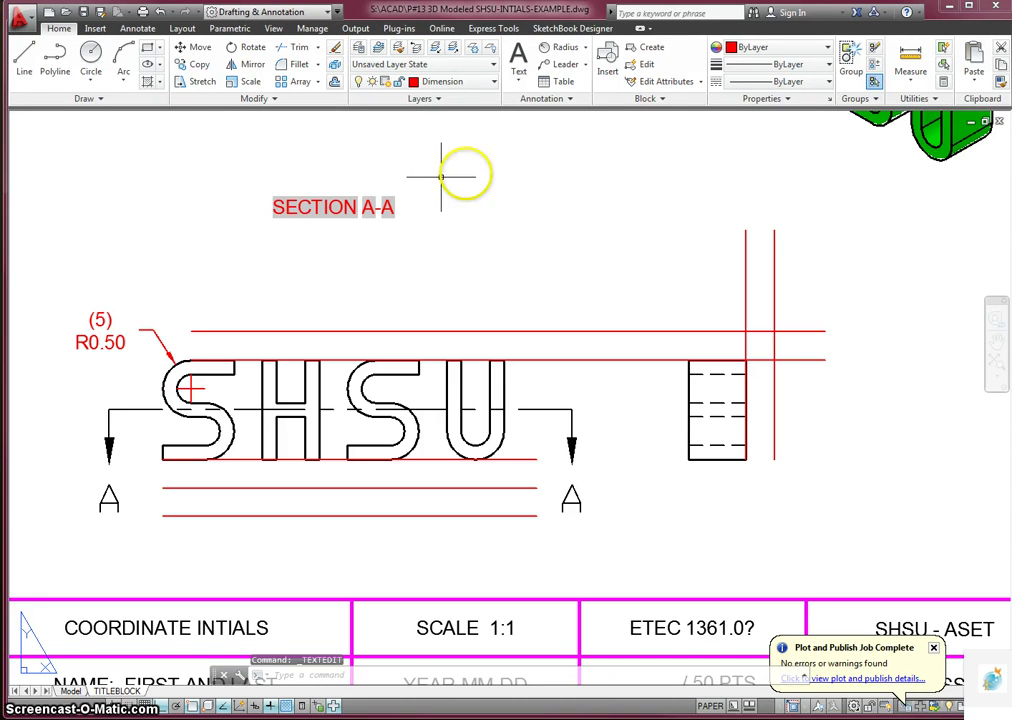
Add a radius dimension to the inner lower arc of the first S, placed to the left of the letter.
left_click(546, 50)
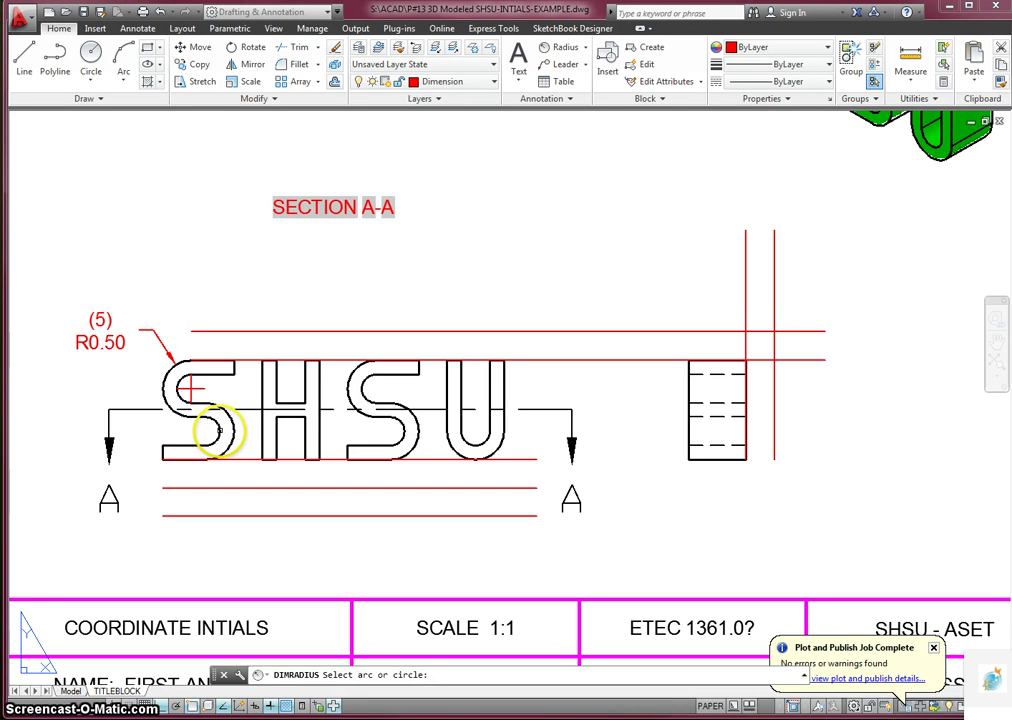
left_click(218, 430)
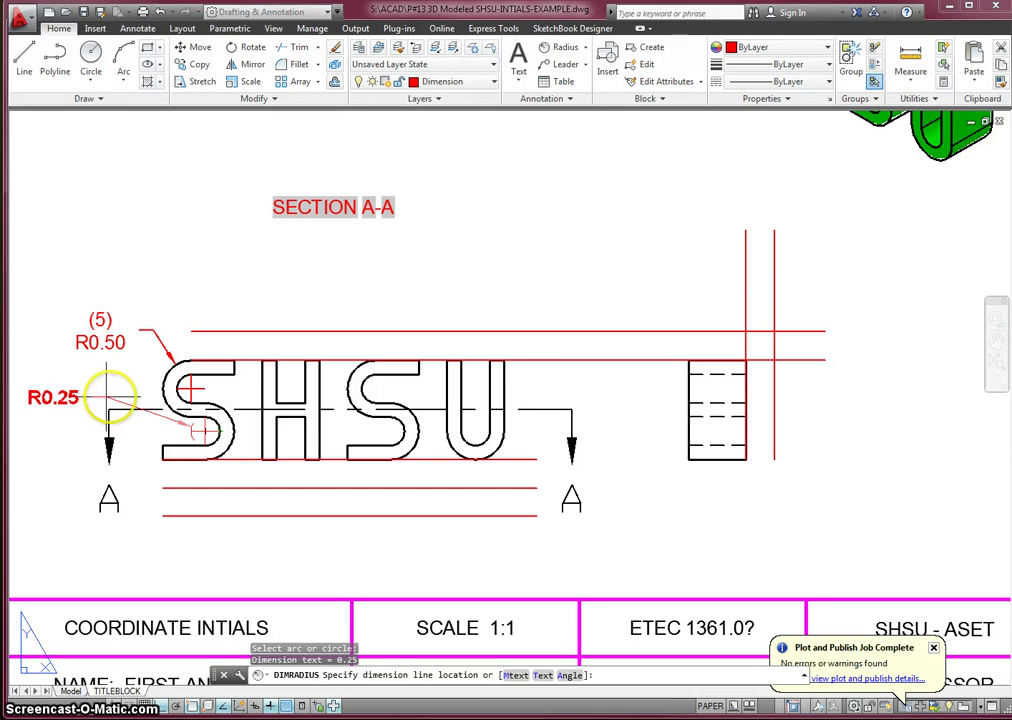
left_click(120, 390)
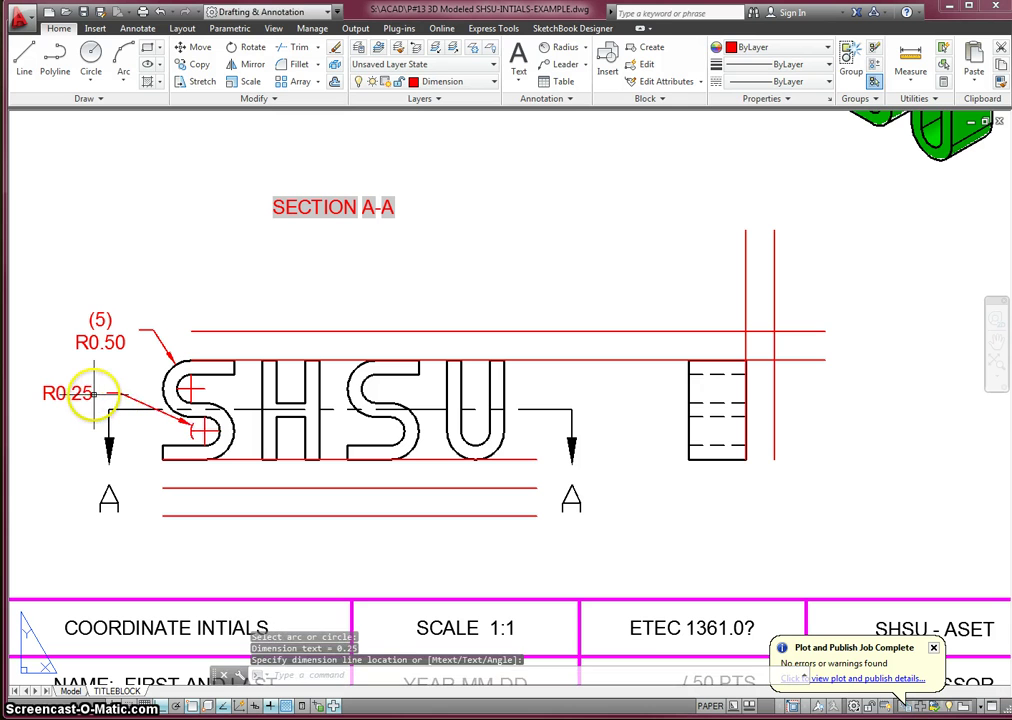
Add the quantity (5) on its own line above the inner arc's radius dimension text.
double_click(95, 396)
key("Home")
type("(")
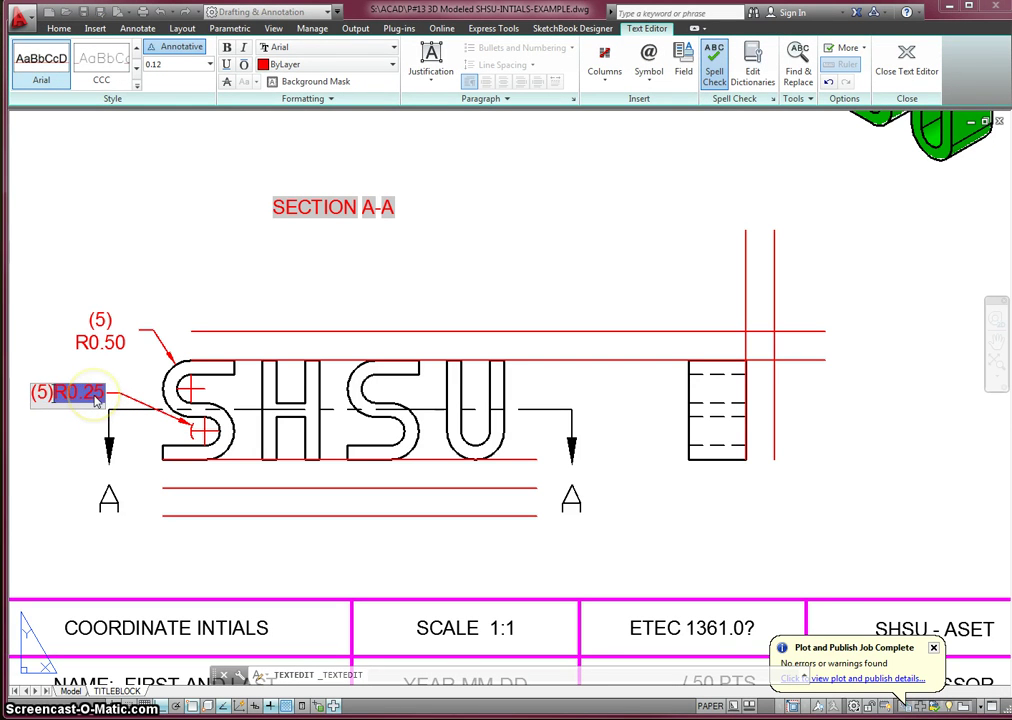
type("5)")
key("Return")
left_click(128, 376)
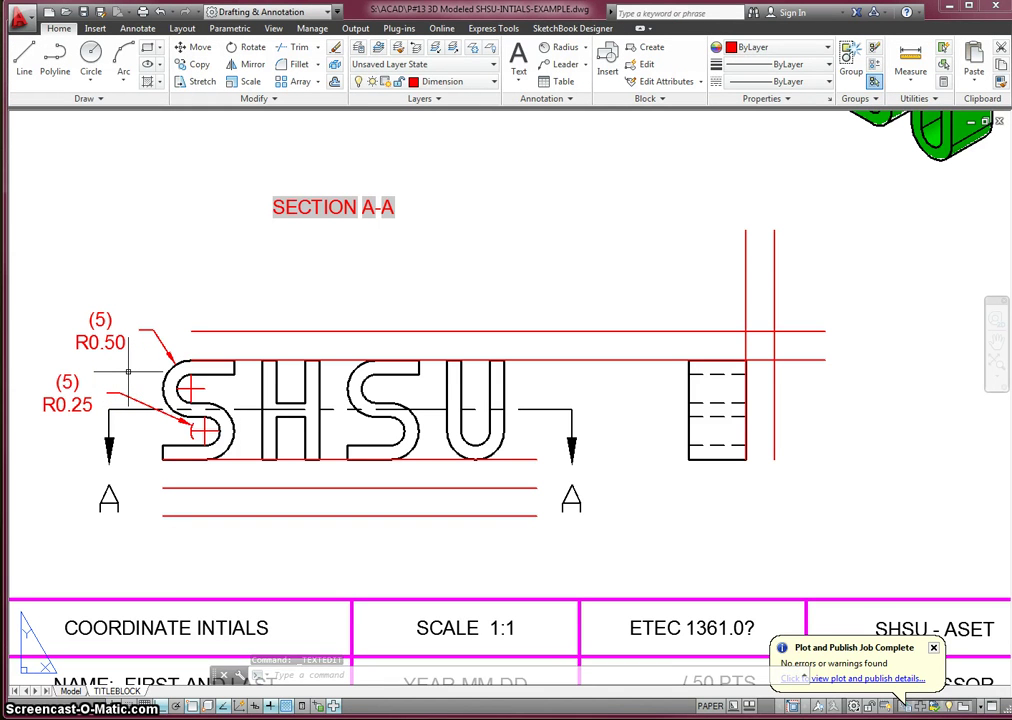
Add a horizontal linear dimension from the first S's lower-left corner to its lower curve, placed on the first guide line below the letters.
left_click(587, 48)
left_click(570, 70)
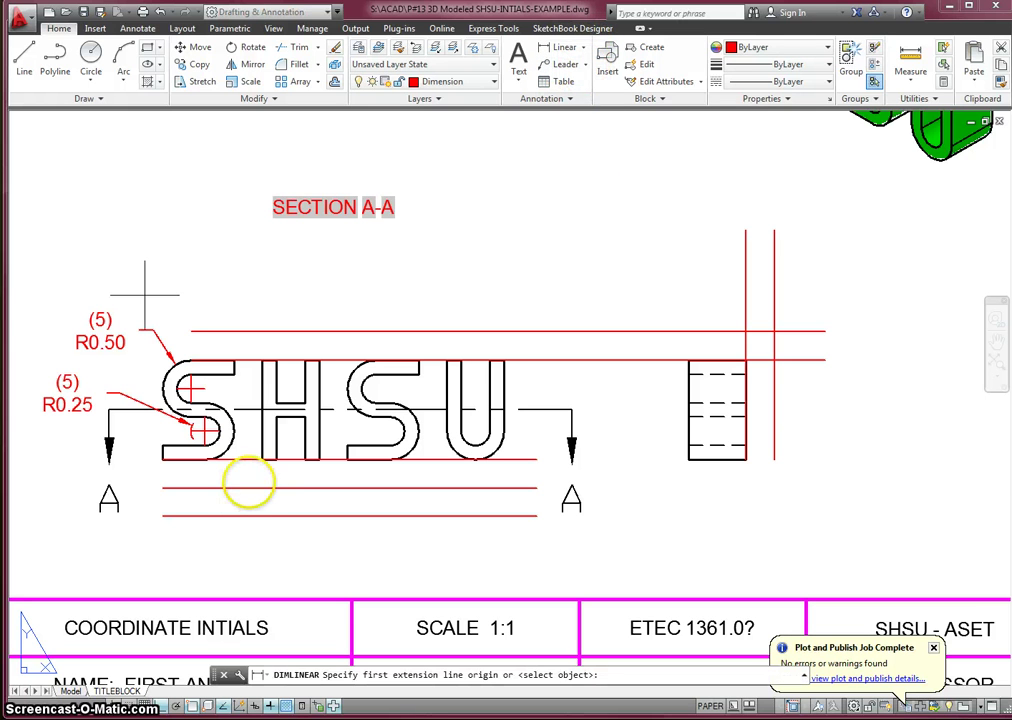
left_click(165, 460)
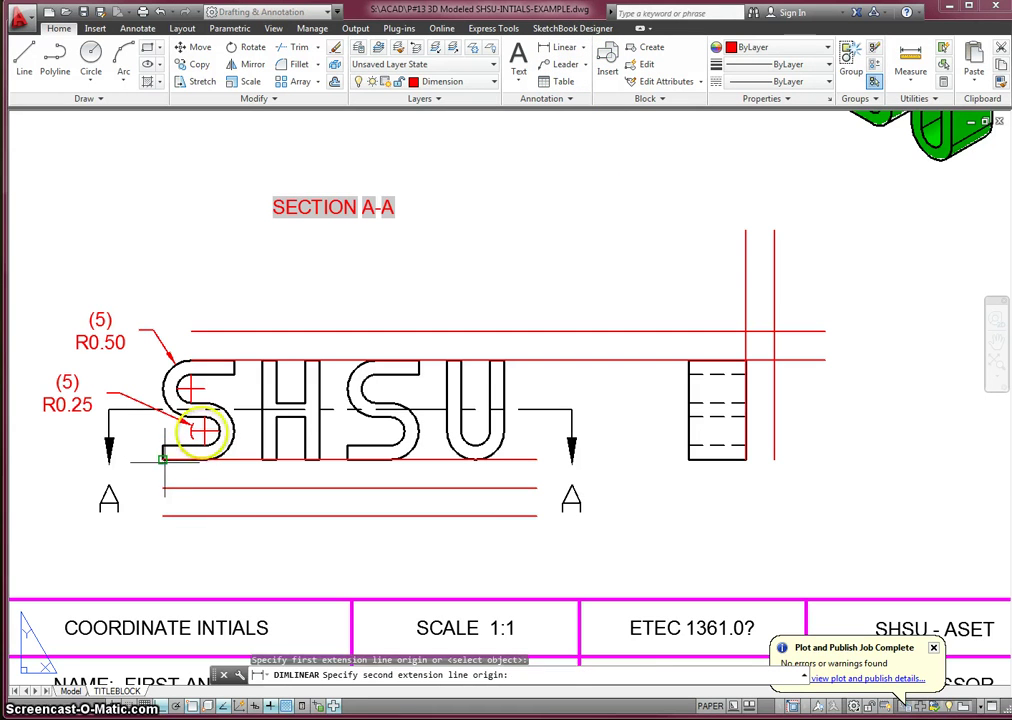
left_click(204, 431)
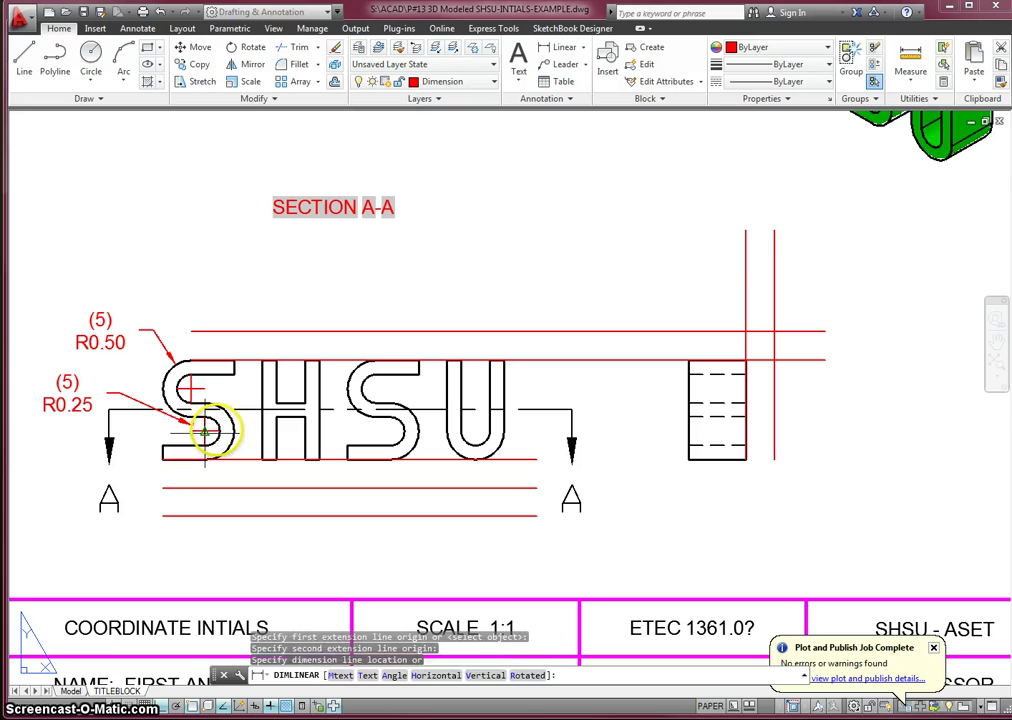
left_click(198, 488)
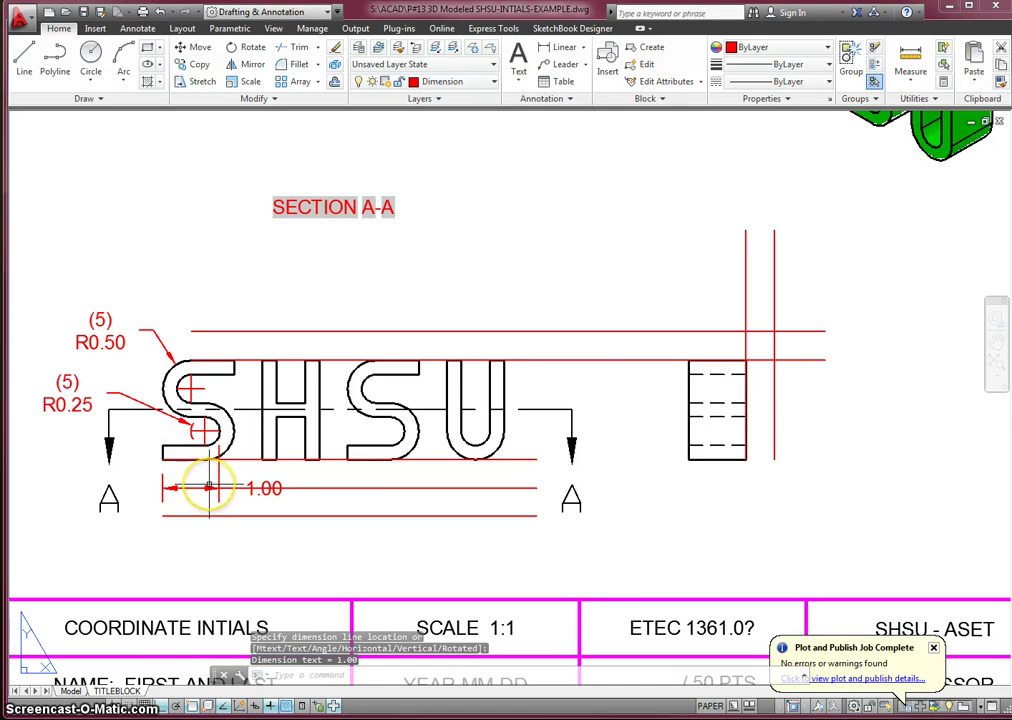
Add a horizontal linear dimension across the first S's full width, placed on the second guide line below the letters.
key("Return")
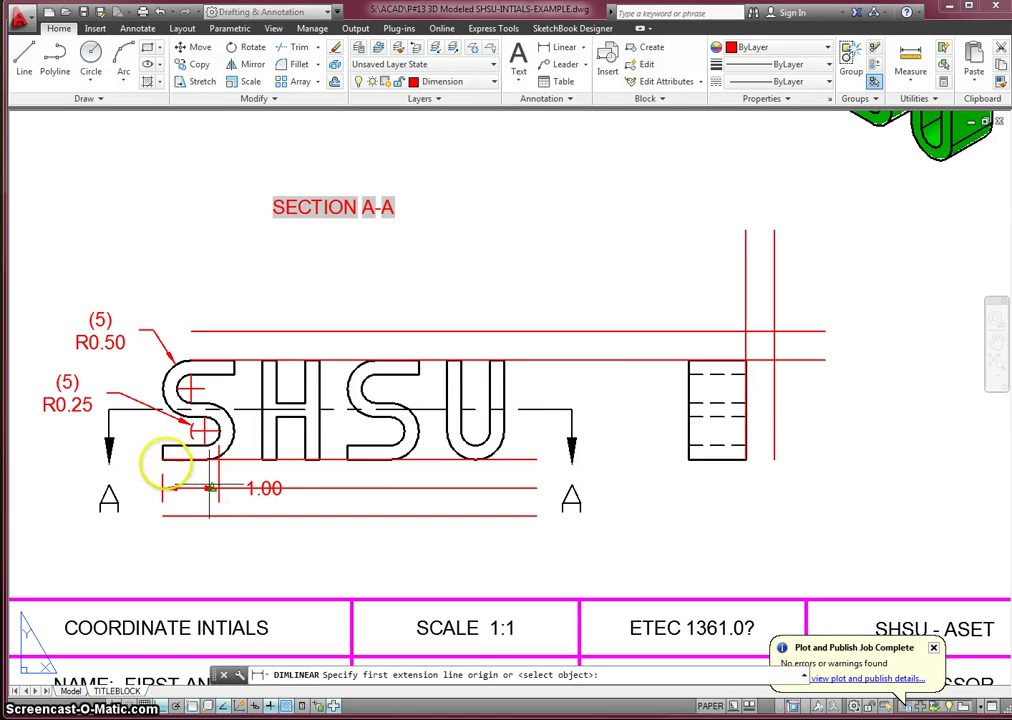
left_click(162, 458)
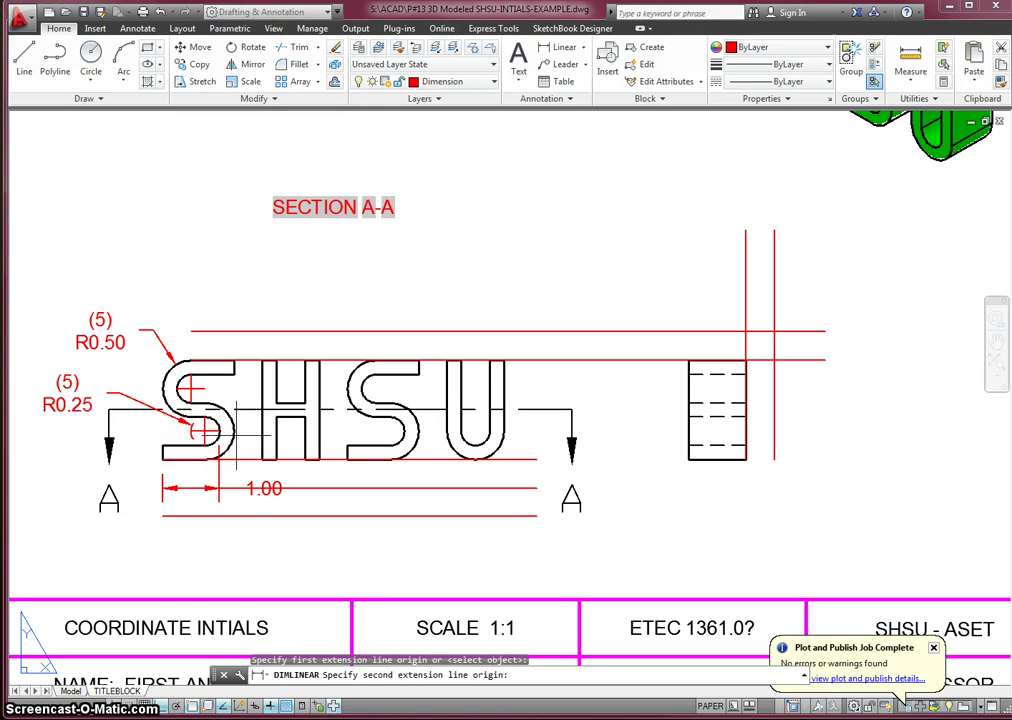
left_click(213, 543)
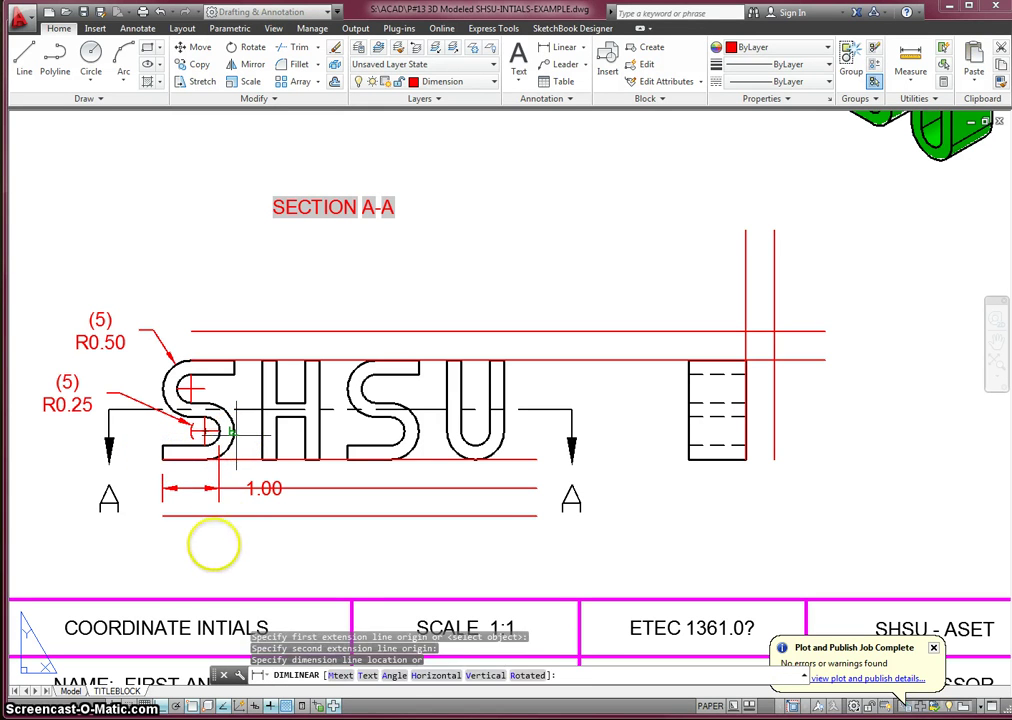
left_click(219, 519)
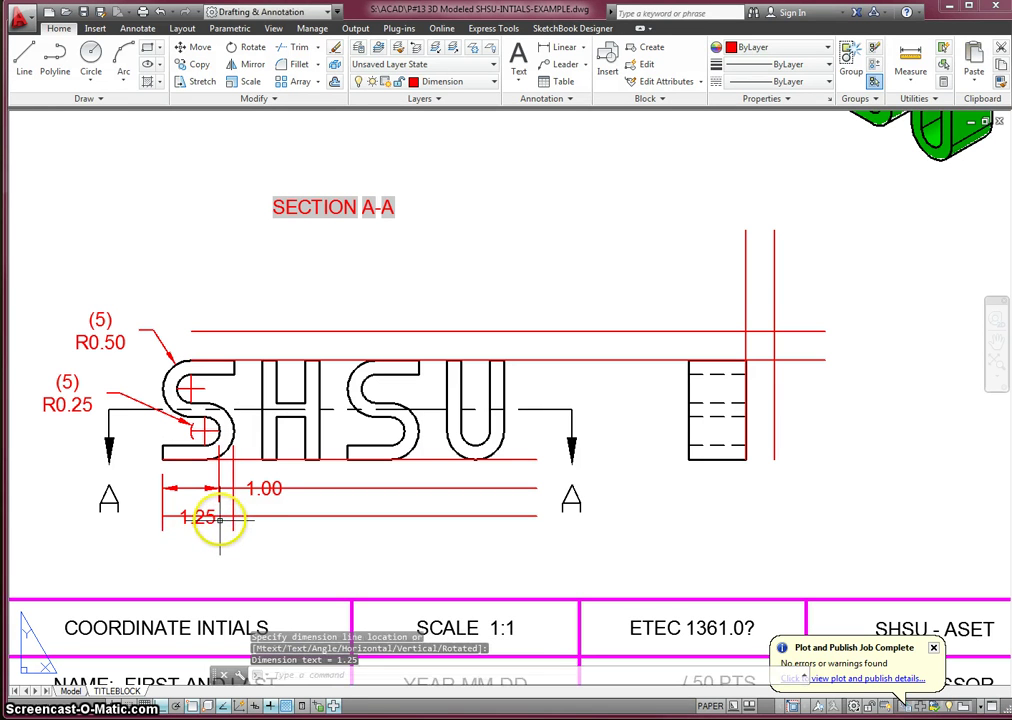
Modify the Standard dimension style's lines: set baseline spacing, extension beyond dimension lines and offset from origin to 0.06.
type("dim")
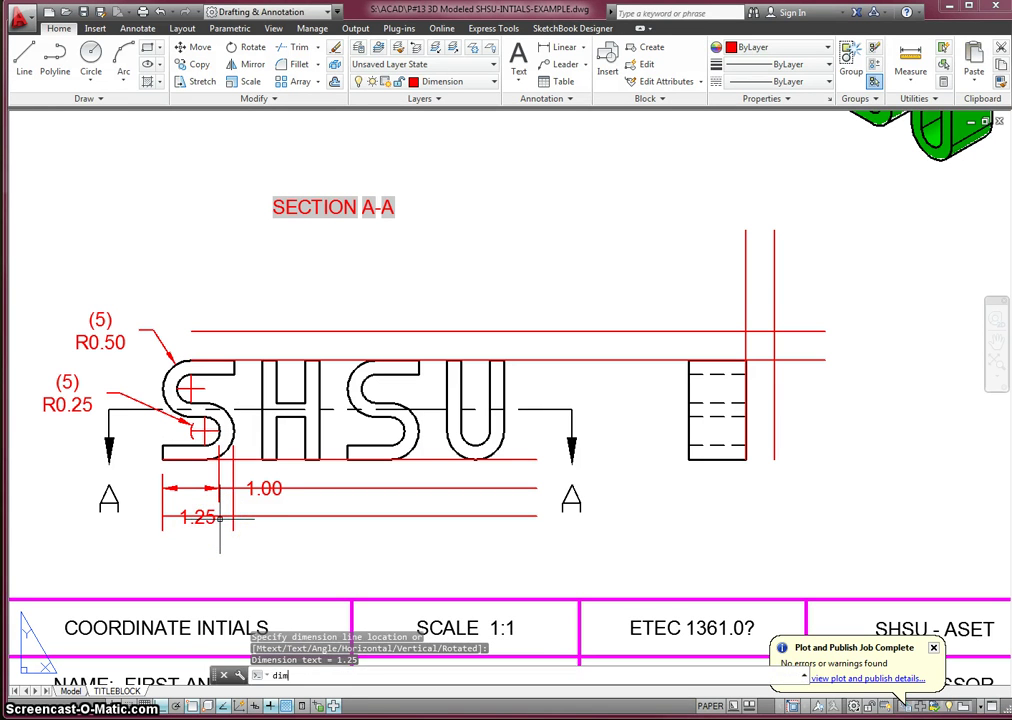
type("sty")
key("Return")
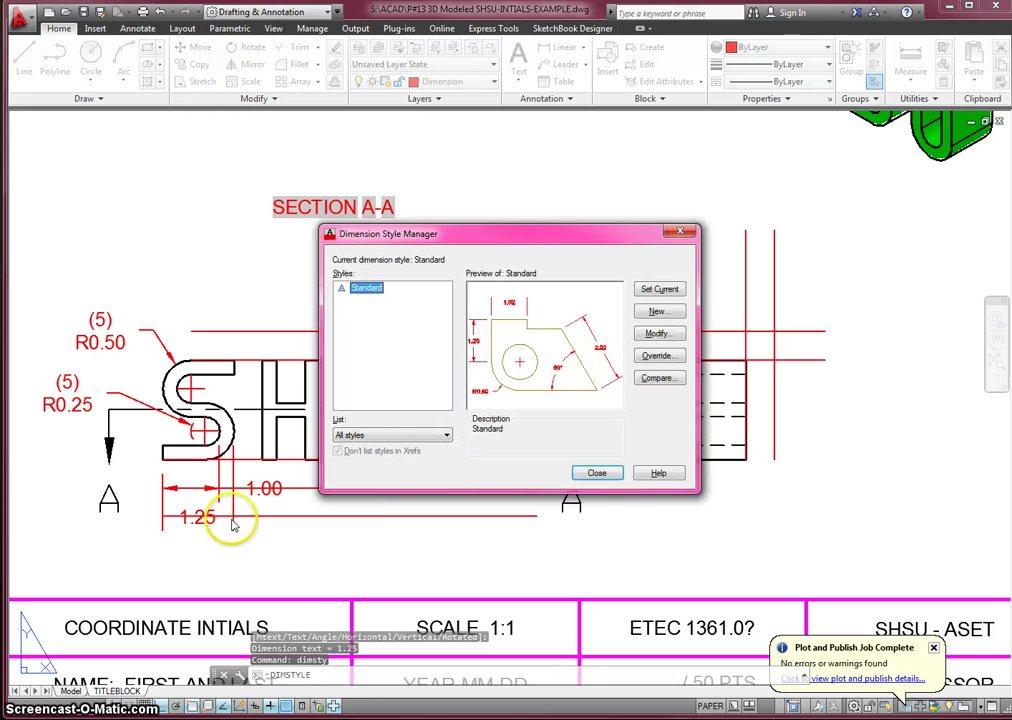
left_click(656, 333)
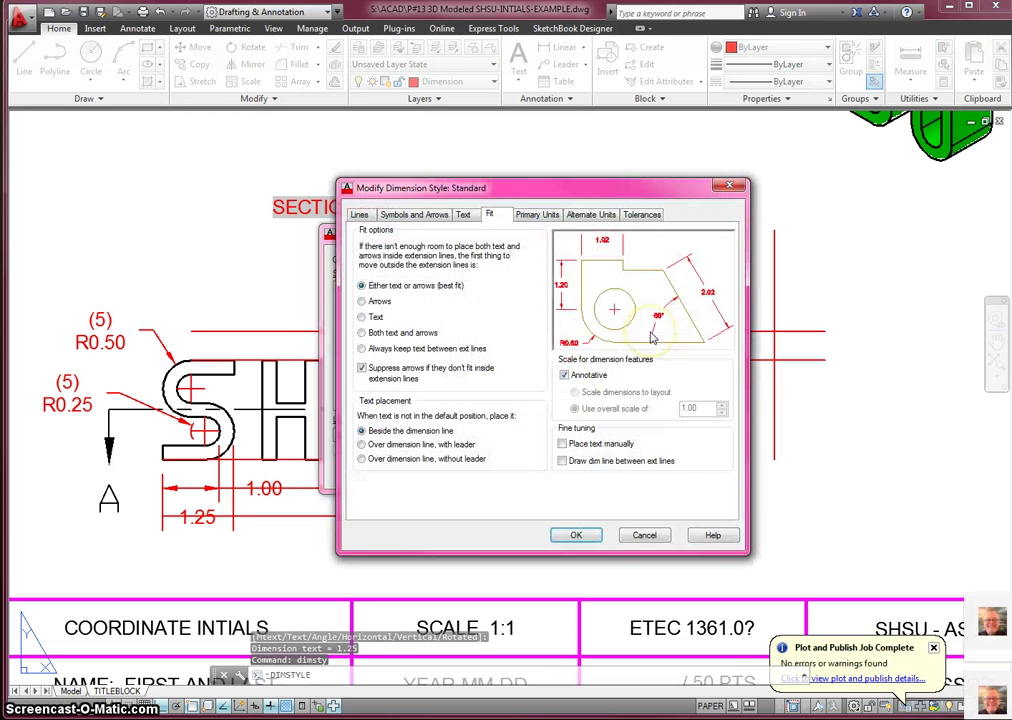
left_click(359, 214)
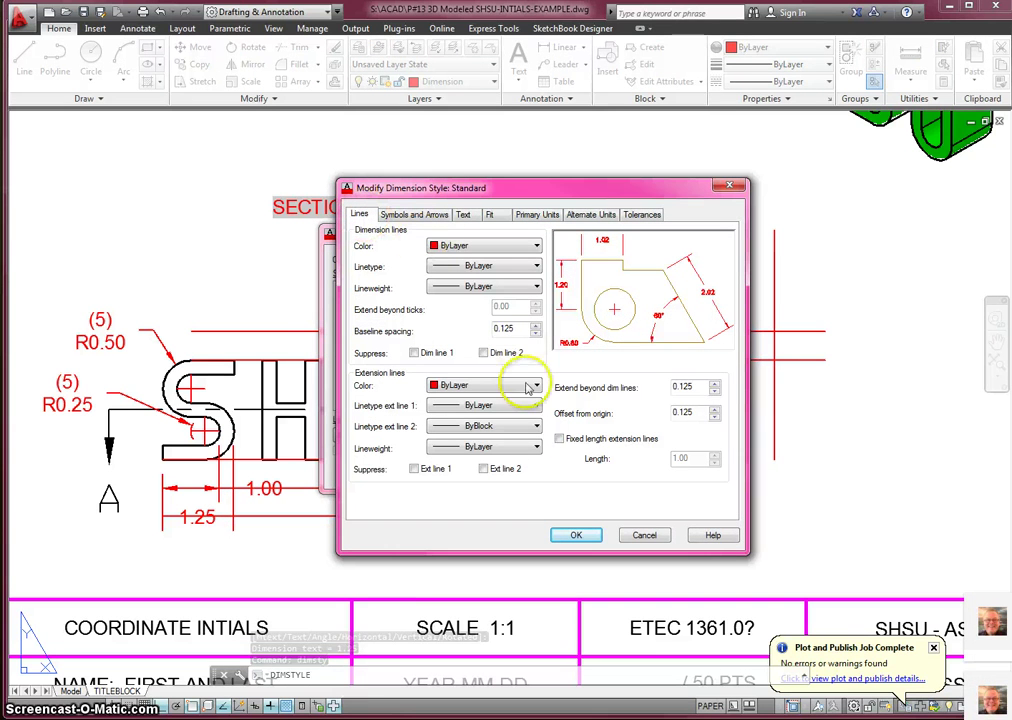
left_click_drag(519, 331, 426, 331)
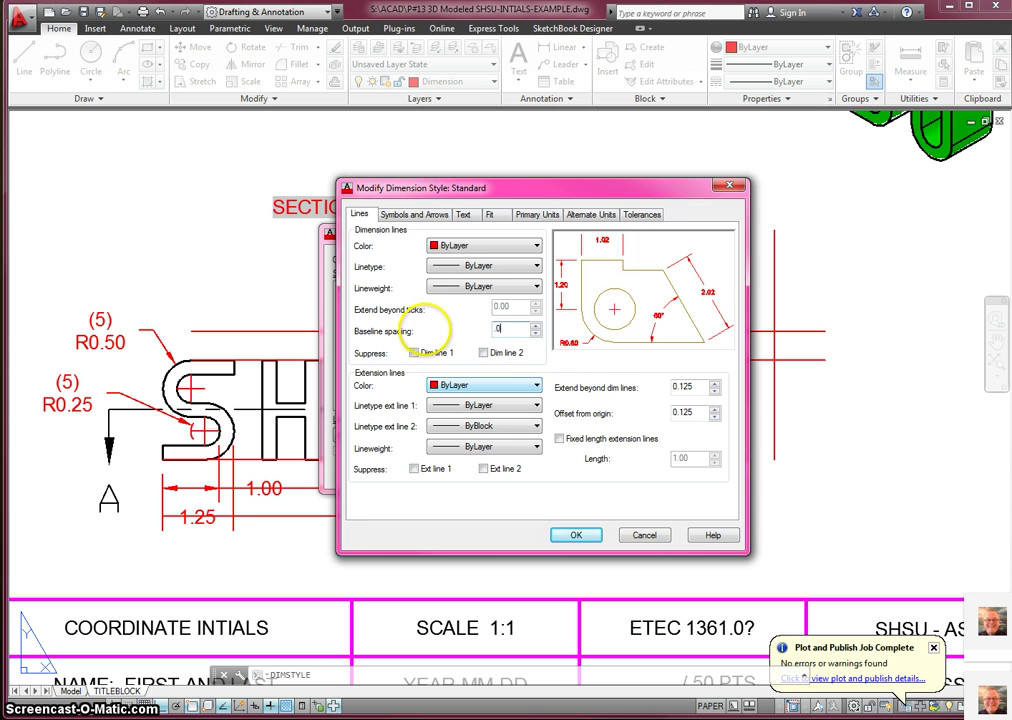
type(".06")
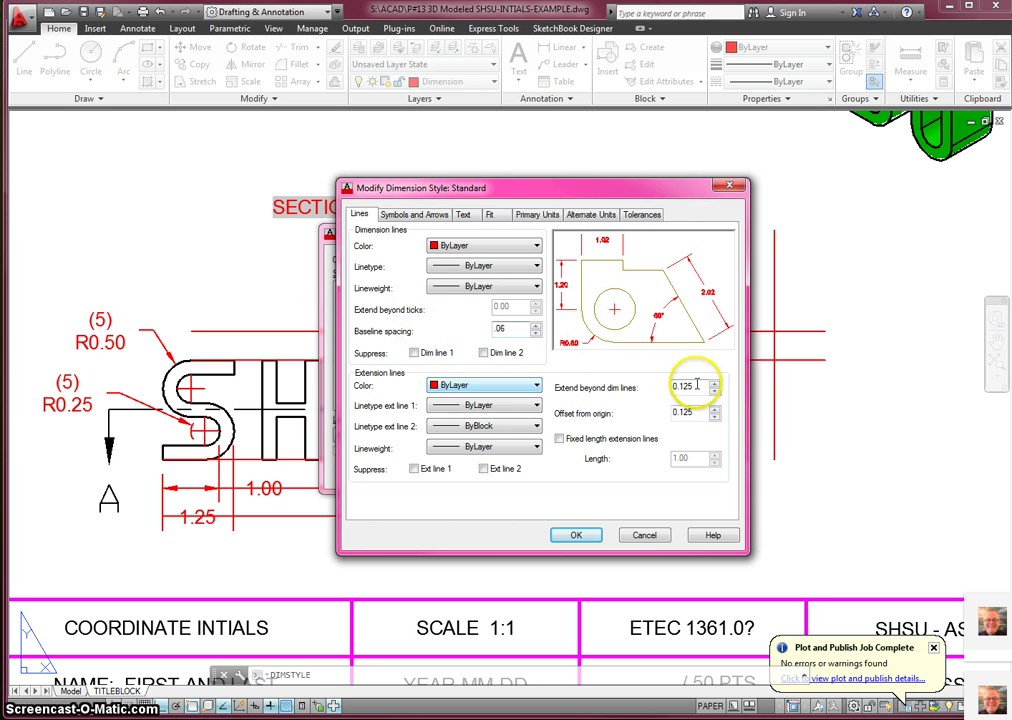
left_click_drag(689, 385, 609, 387)
type(".06")
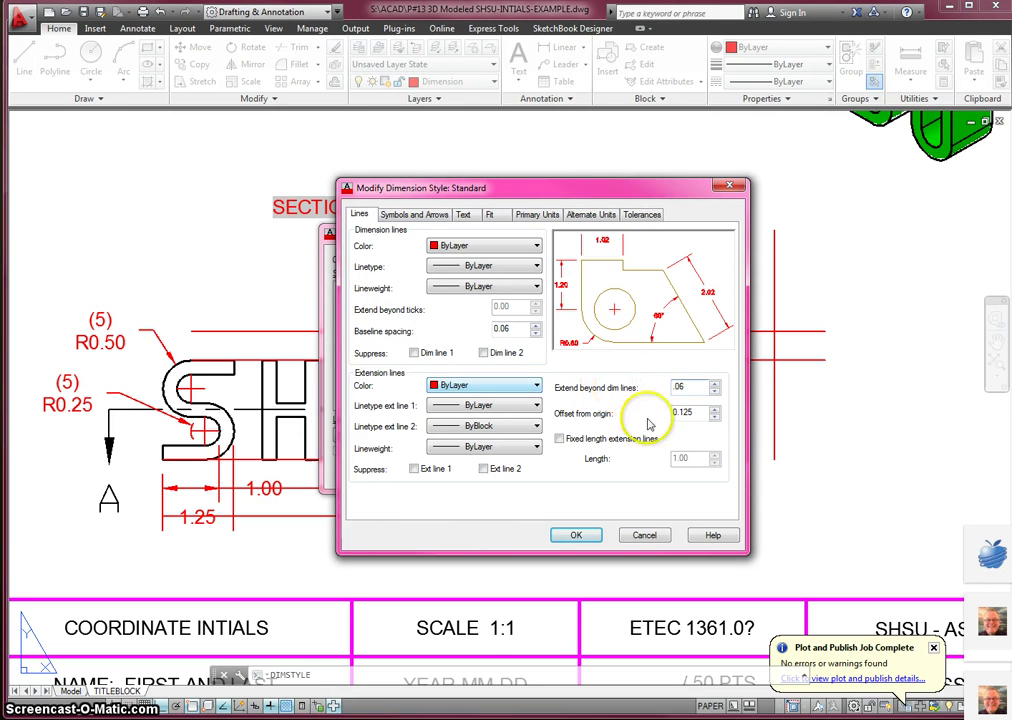
key("Tab")
type(".06")
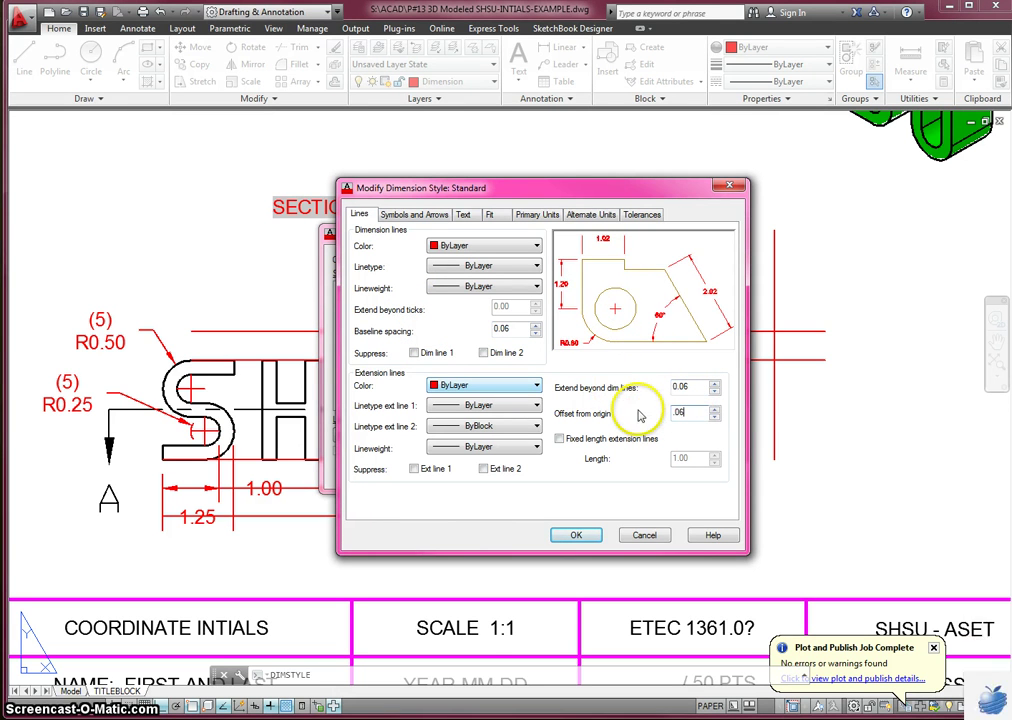
Set the dimension style's arrow size and center mark size to 0.06, and replace the dimension break size.
left_click(435, 216)
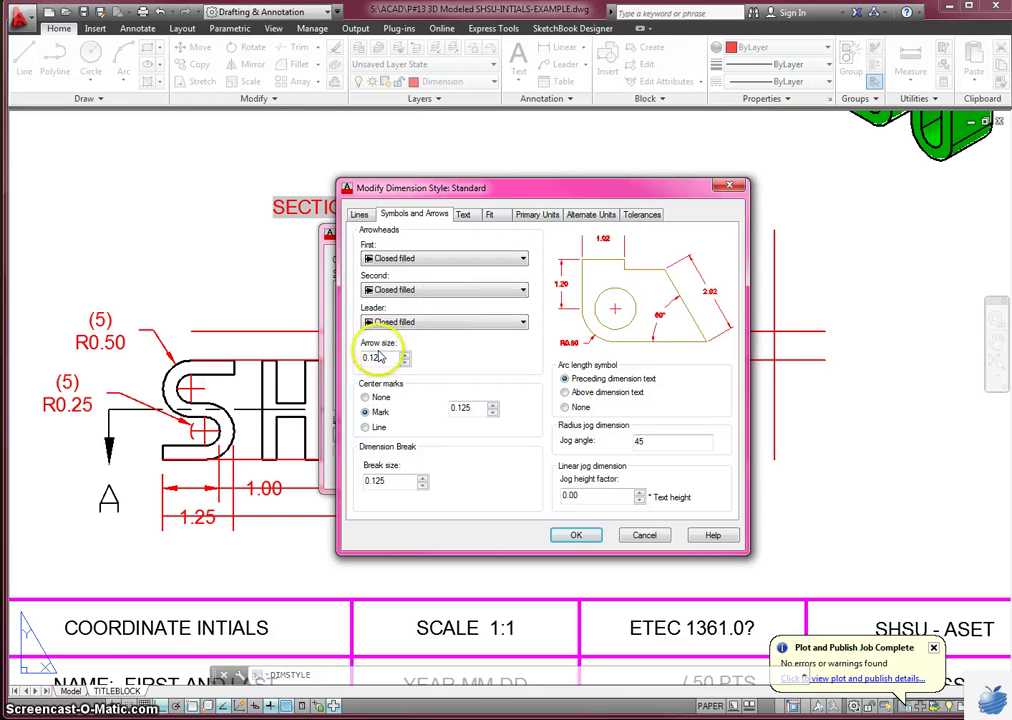
left_click_drag(384, 357, 305, 347)
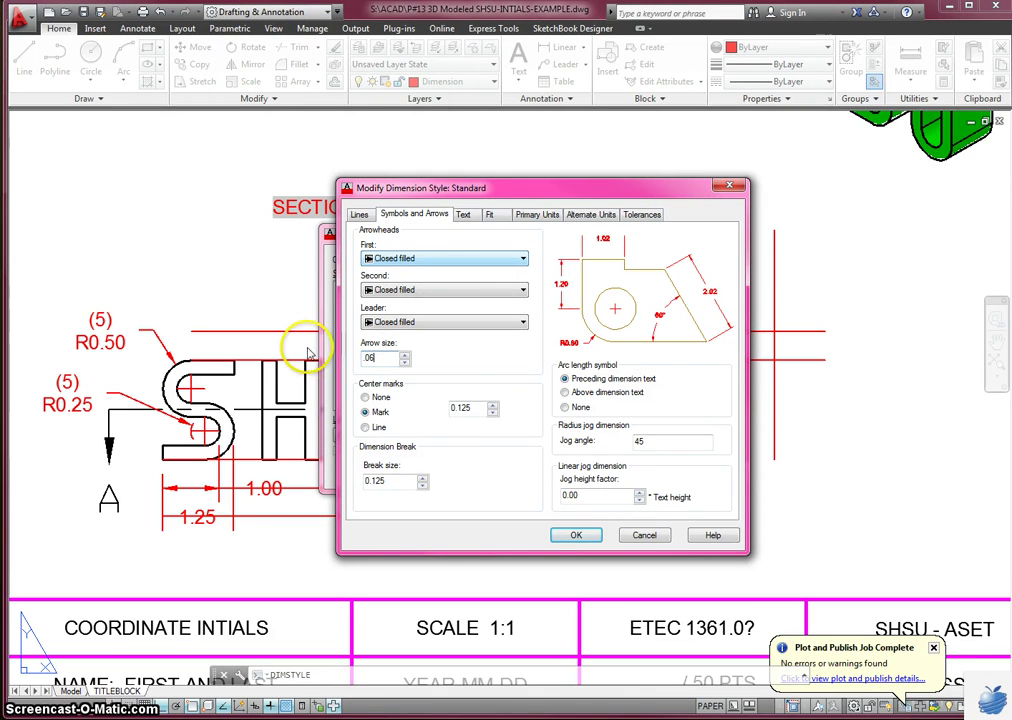
type(".06")
left_click_drag(463, 410, 412, 401)
type(".06")
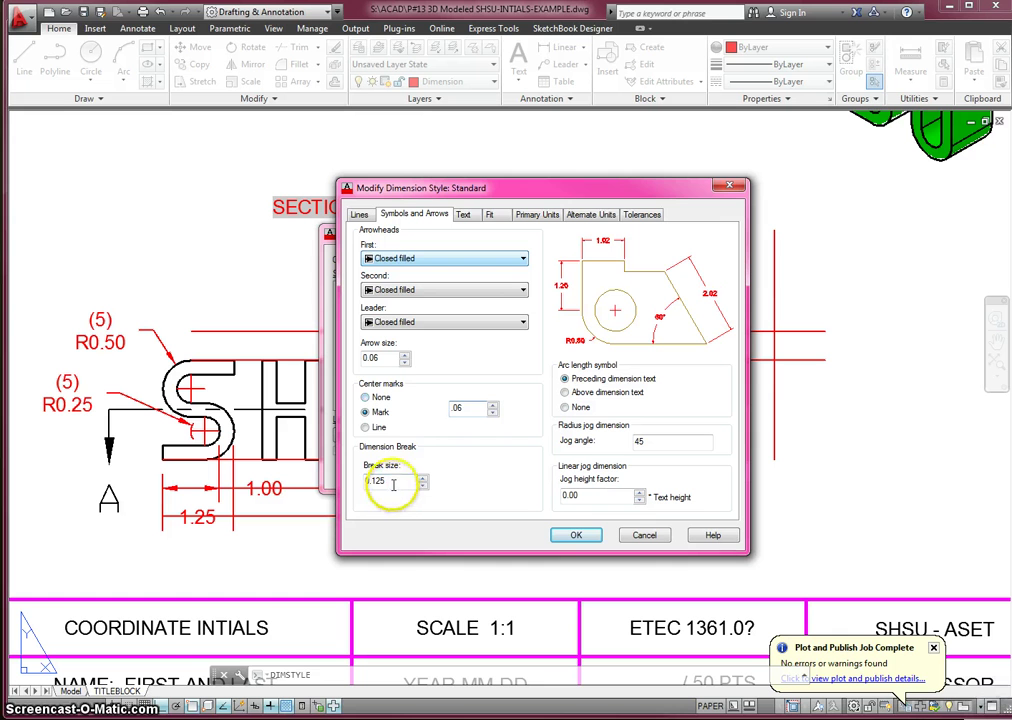
left_click_drag(391, 481, 278, 468)
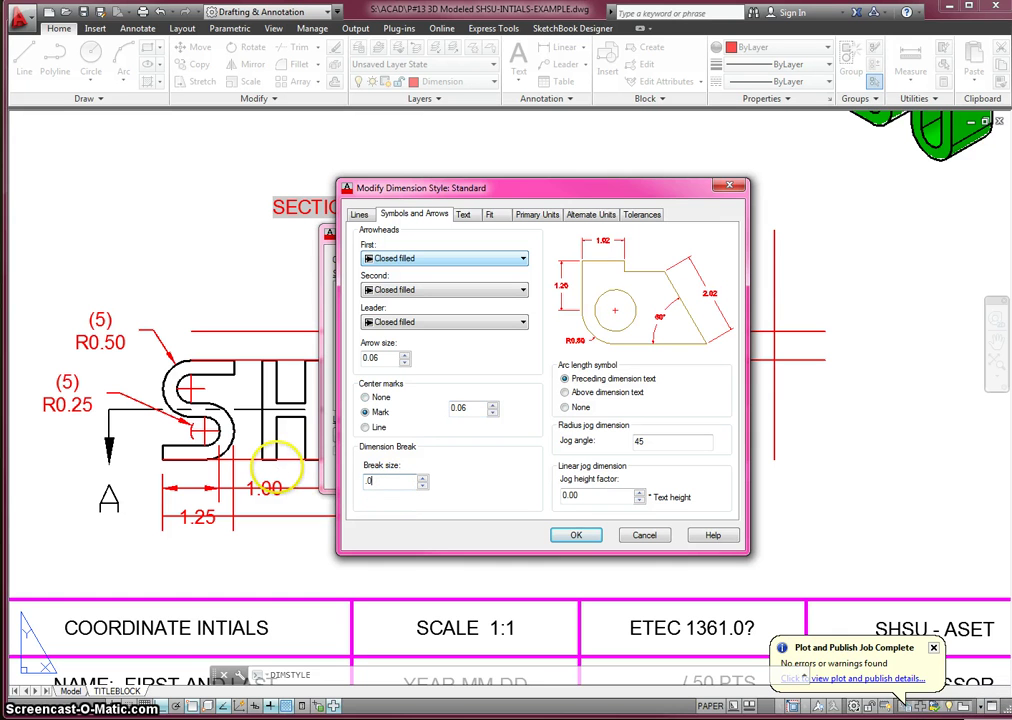
Set the height of the dimension style's Arial text style to 0.06 and save the text style change.
left_click(463, 214)
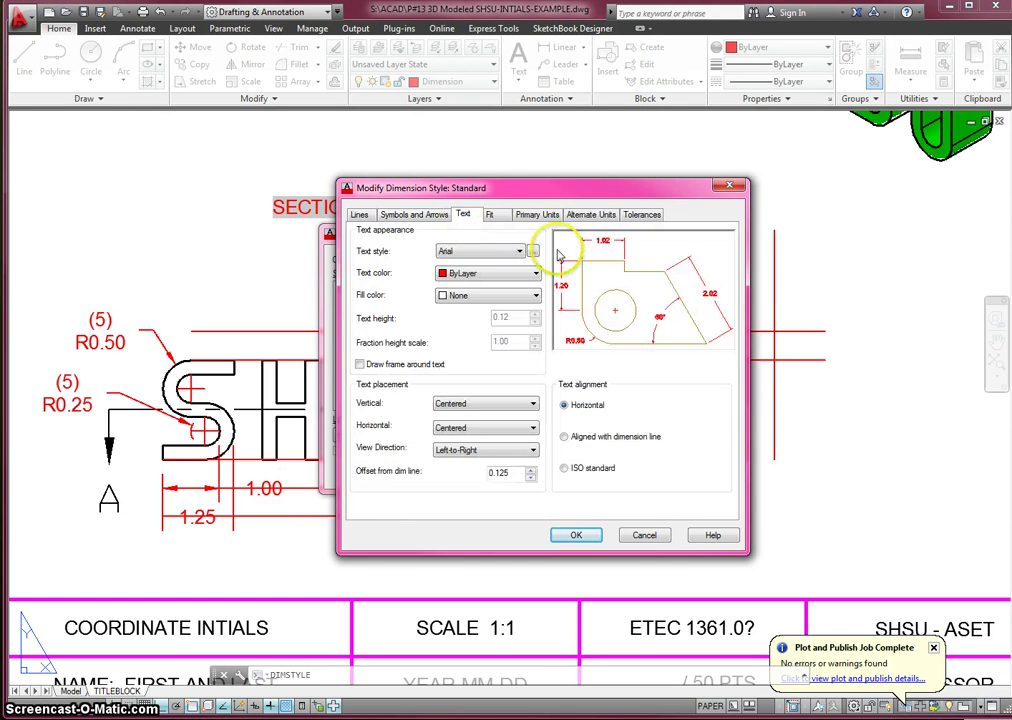
left_click(533, 252)
double_click(628, 368)
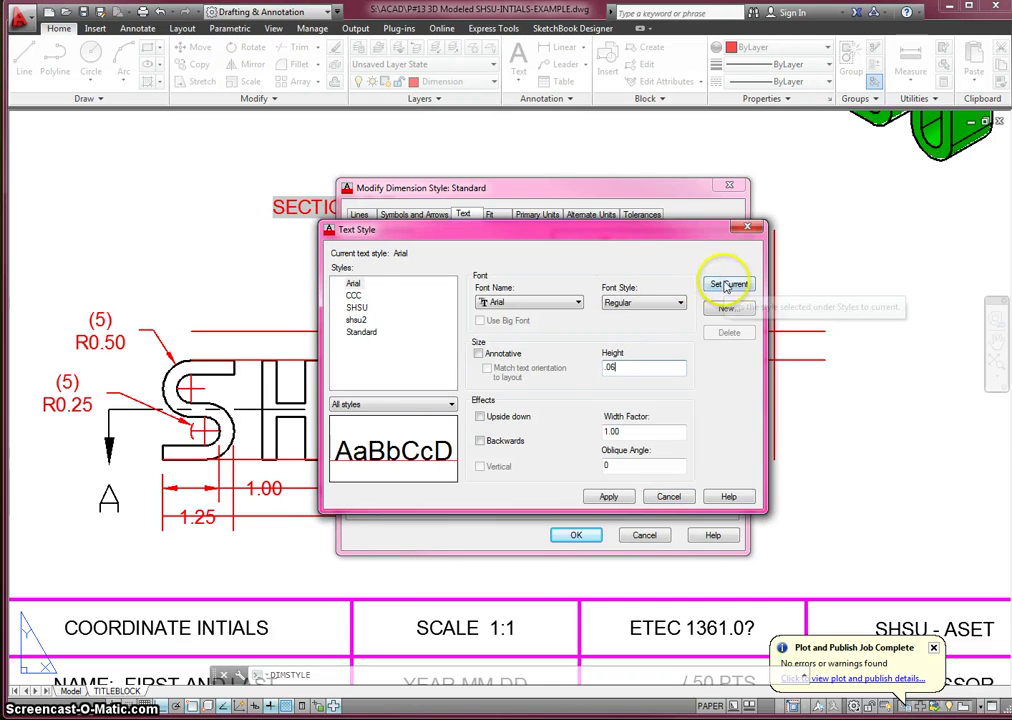
left_click(668, 496)
left_click(545, 405)
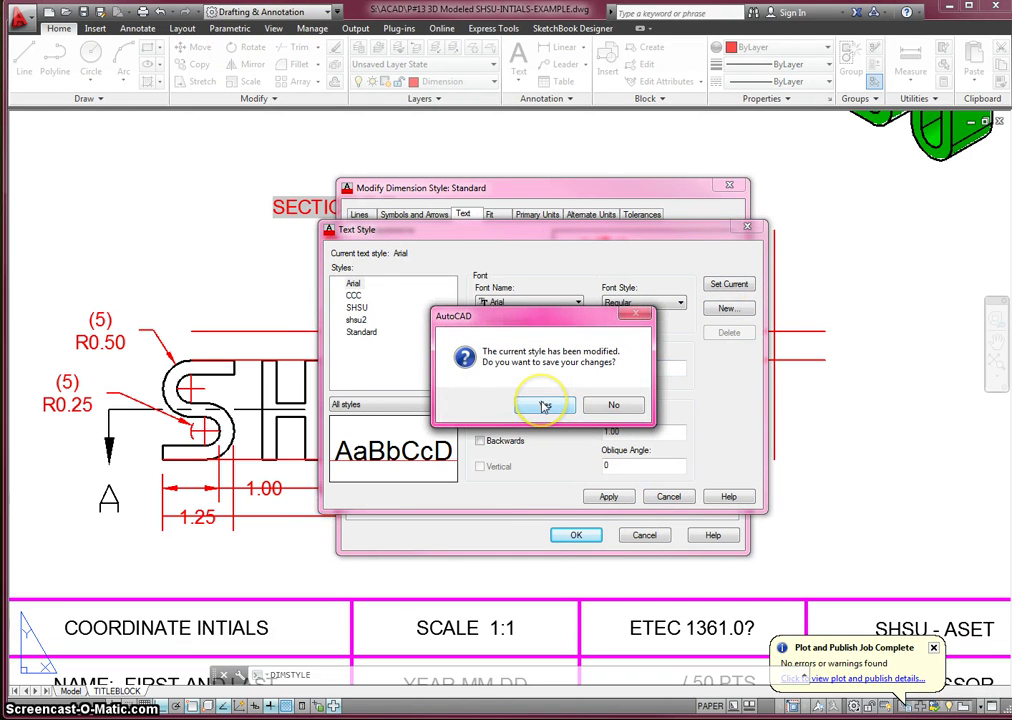
left_click(678, 496)
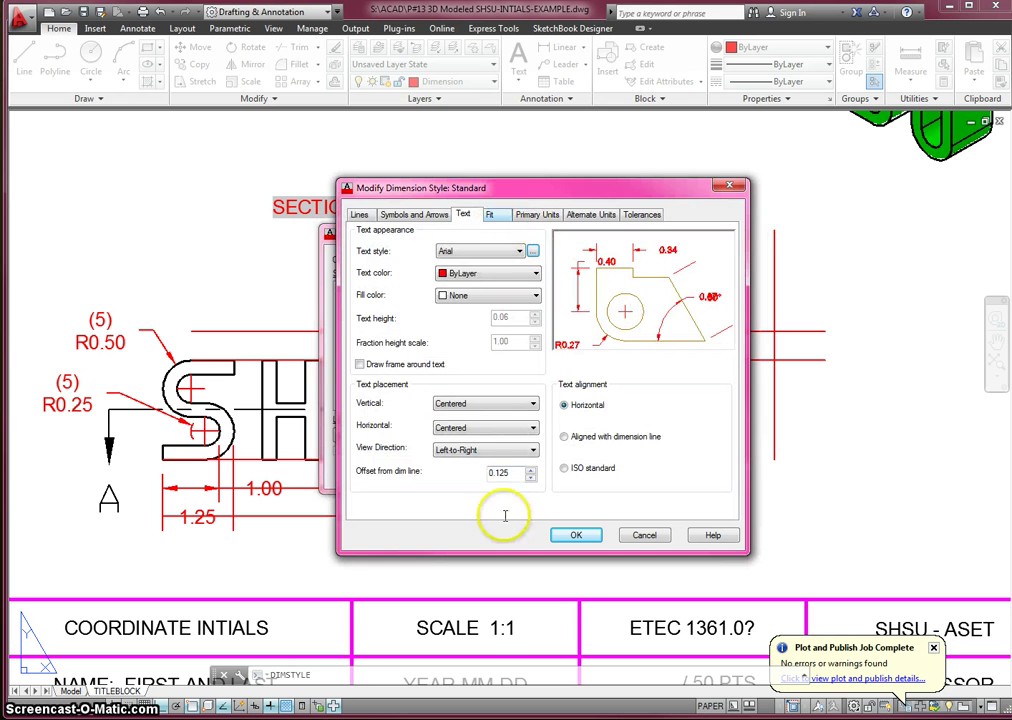
Set the text offset from the dimension line to 0.06 and apply the modified Standard dimension style.
left_click_drag(508, 472, 390, 470)
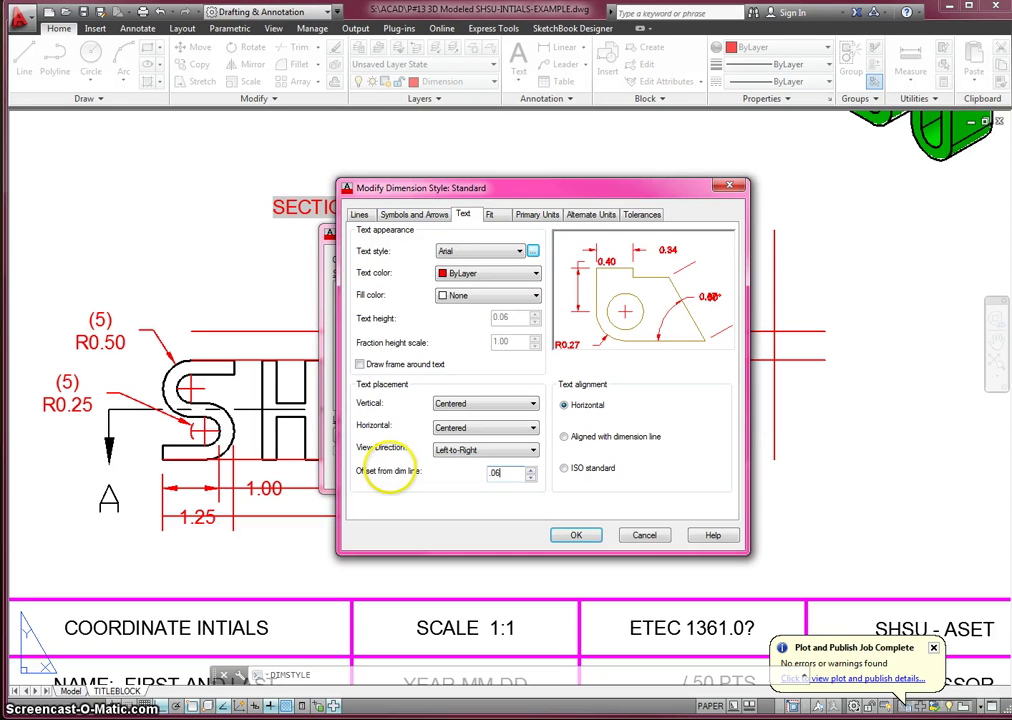
left_click(491, 213)
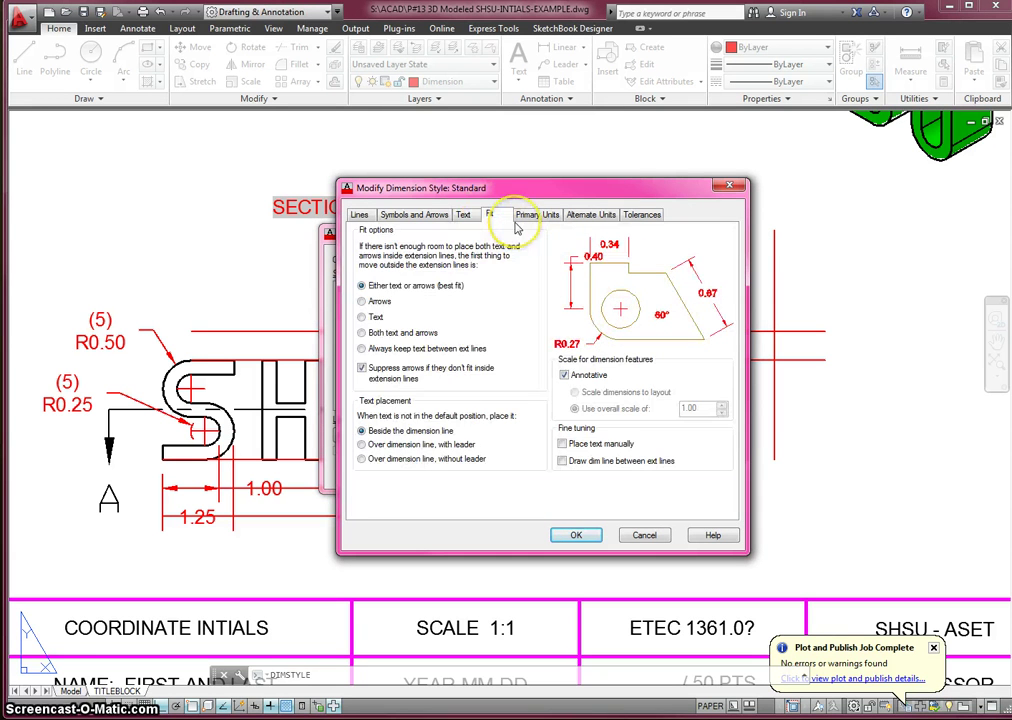
left_click(539, 215)
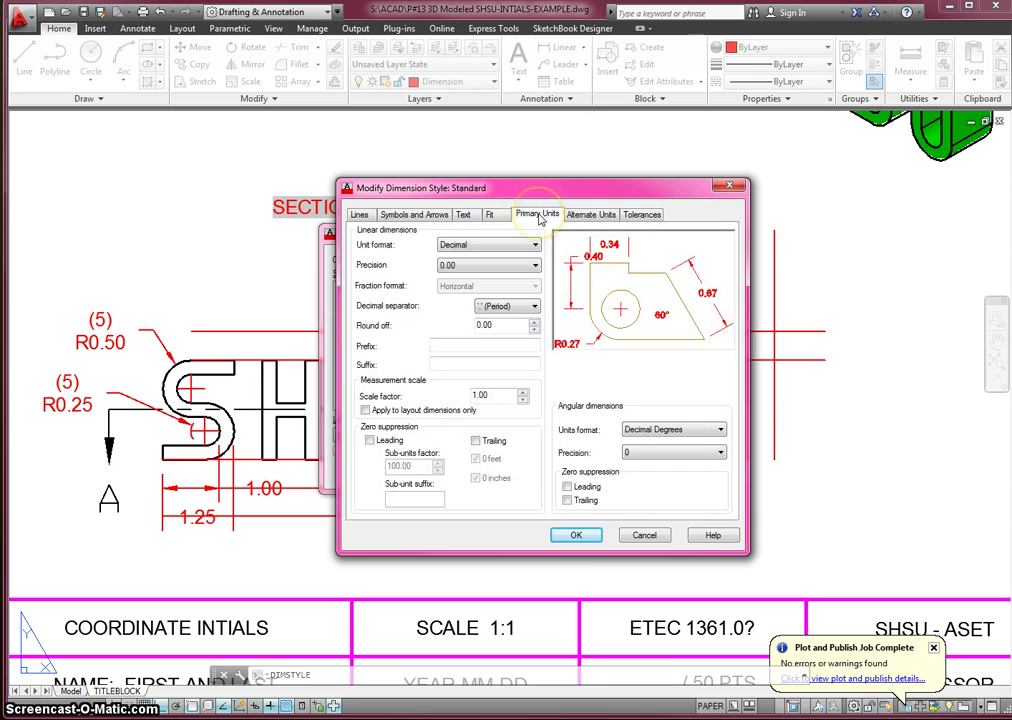
left_click(576, 535)
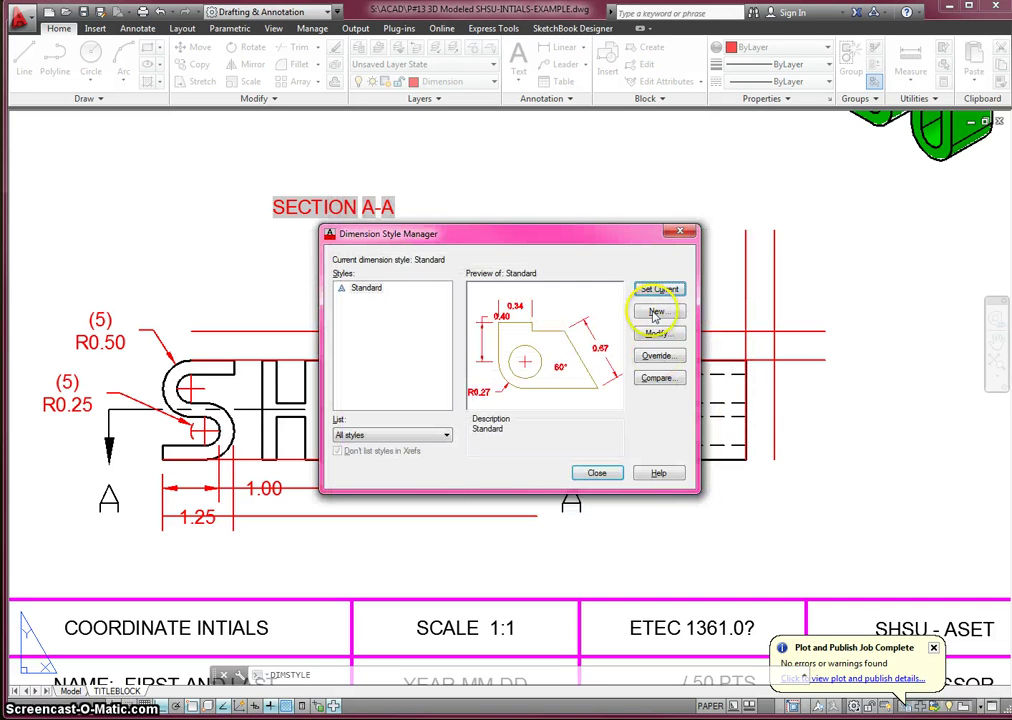
left_click(612, 473)
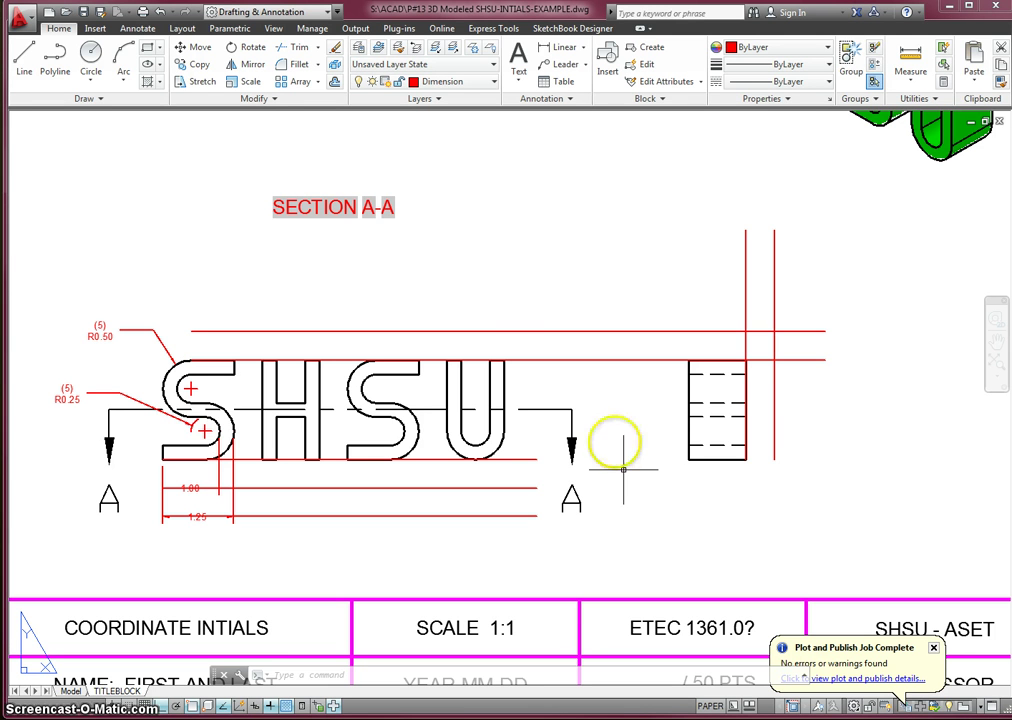
left_click(548, 47)
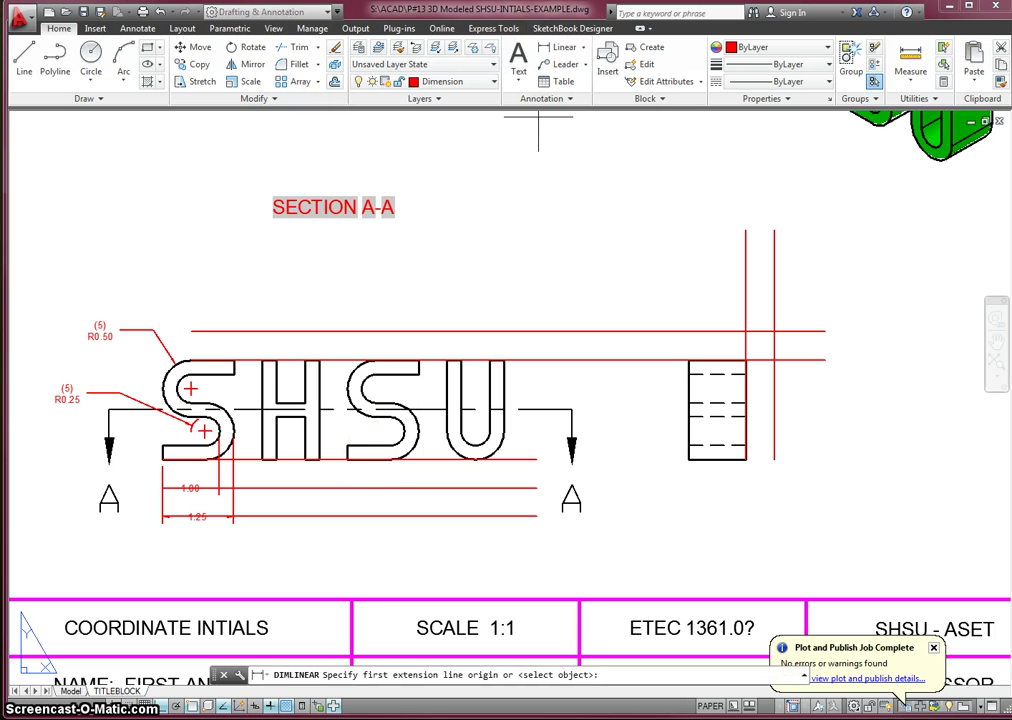
left_click(550, 47)
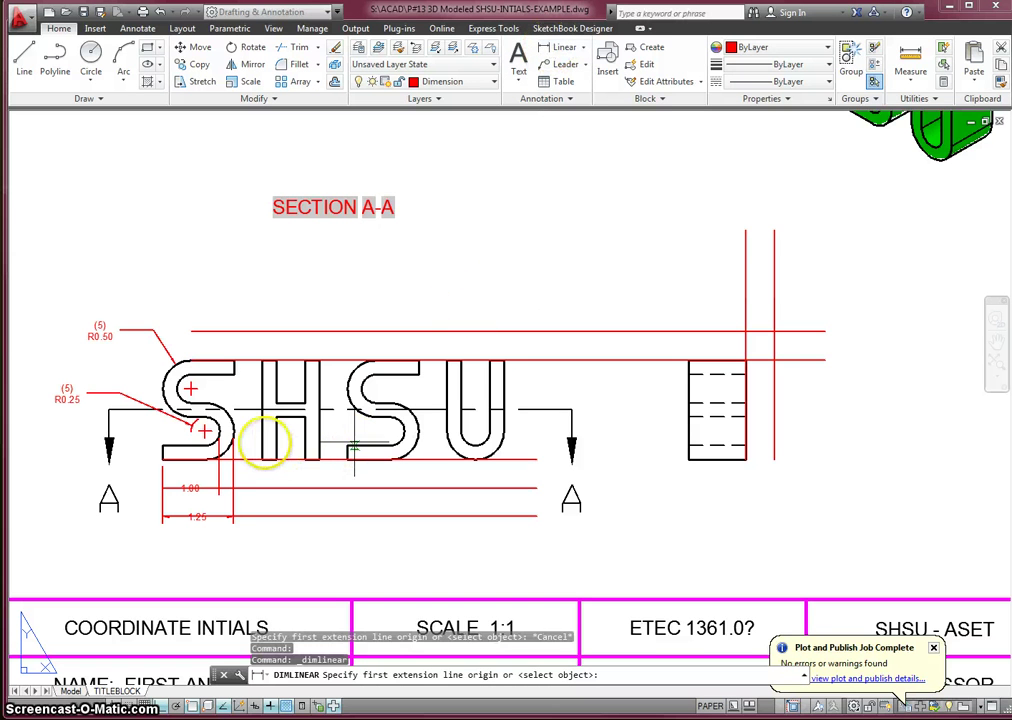
scroll(278, 462, "up", 4)
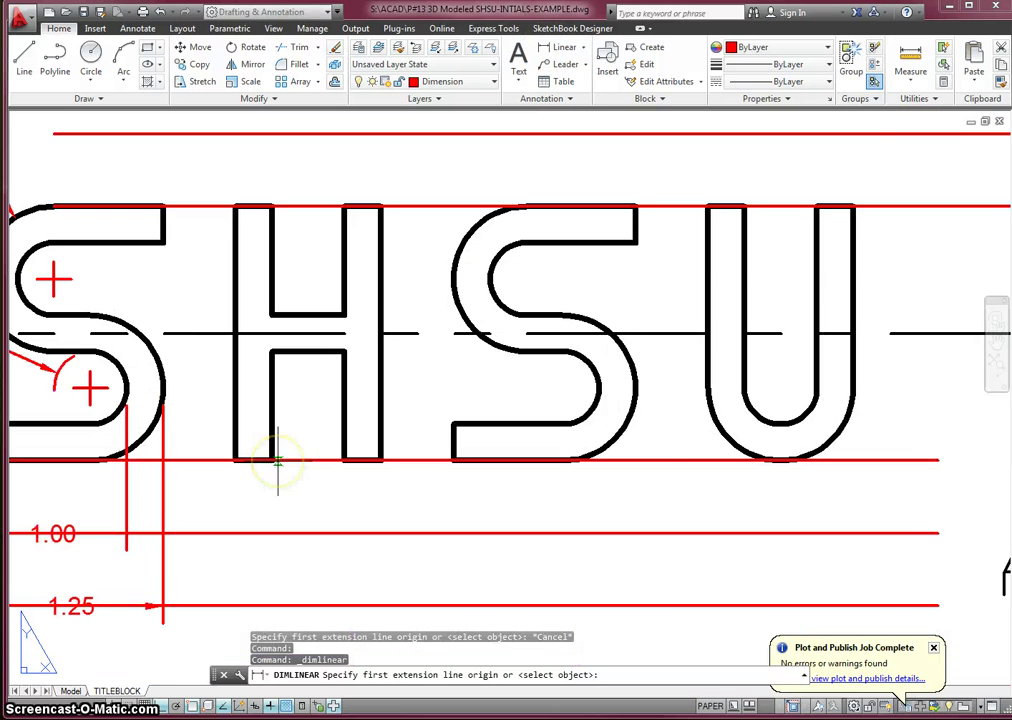
scroll(278, 462, "down", 4)
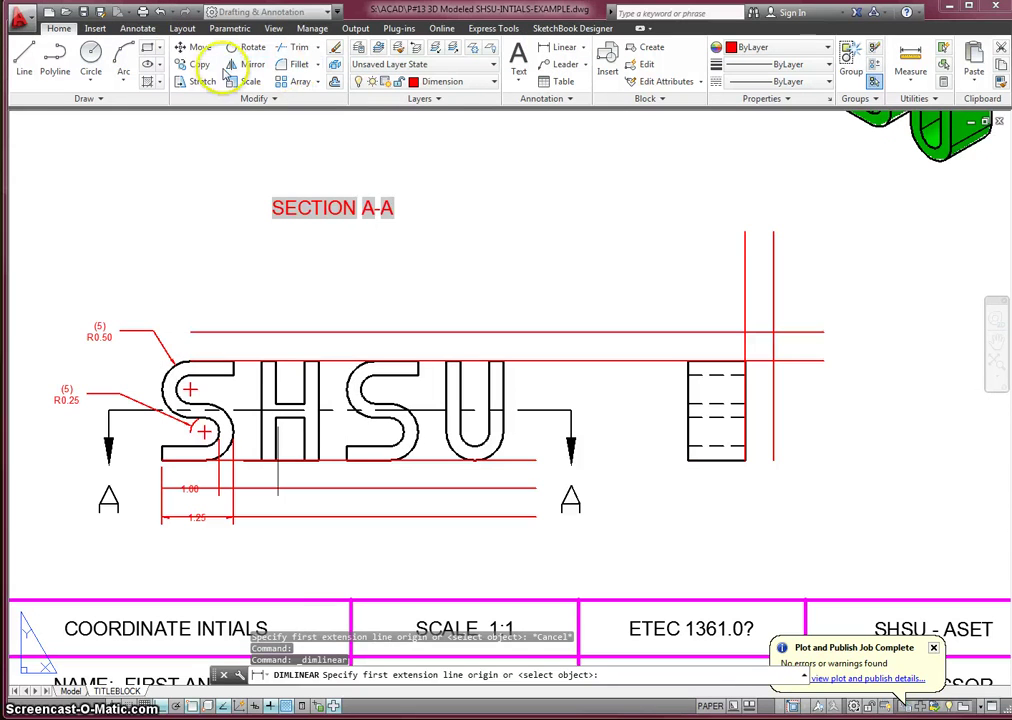
key("Escape")
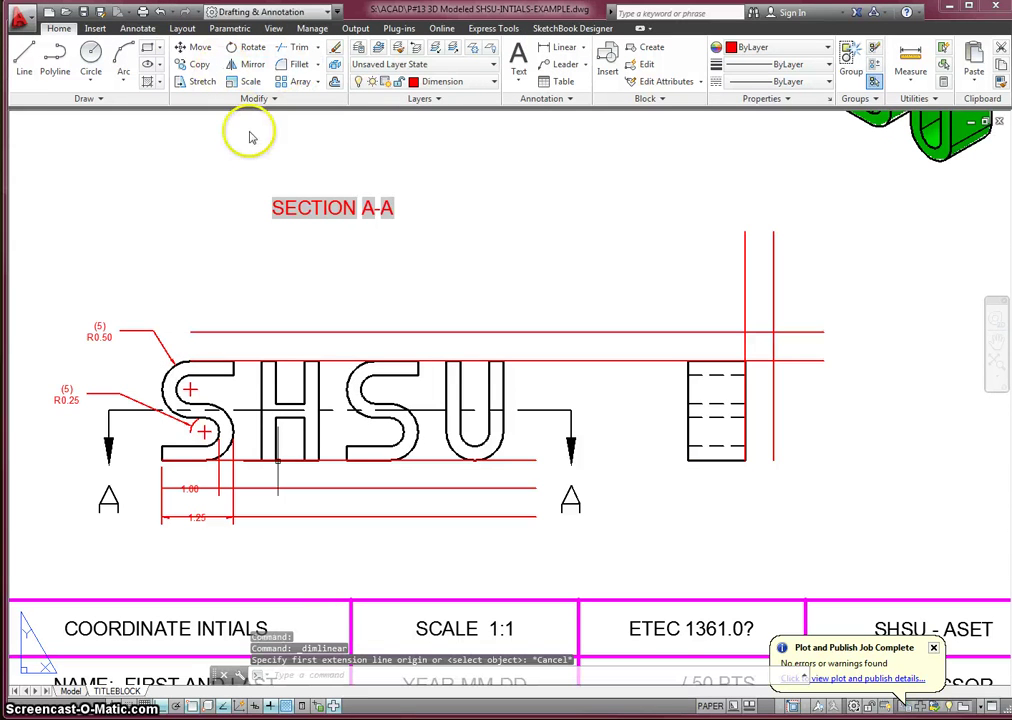
Erase the two red guide lines that run along the top and bottom edges of the letters.
left_click(254, 360)
key("Delete")
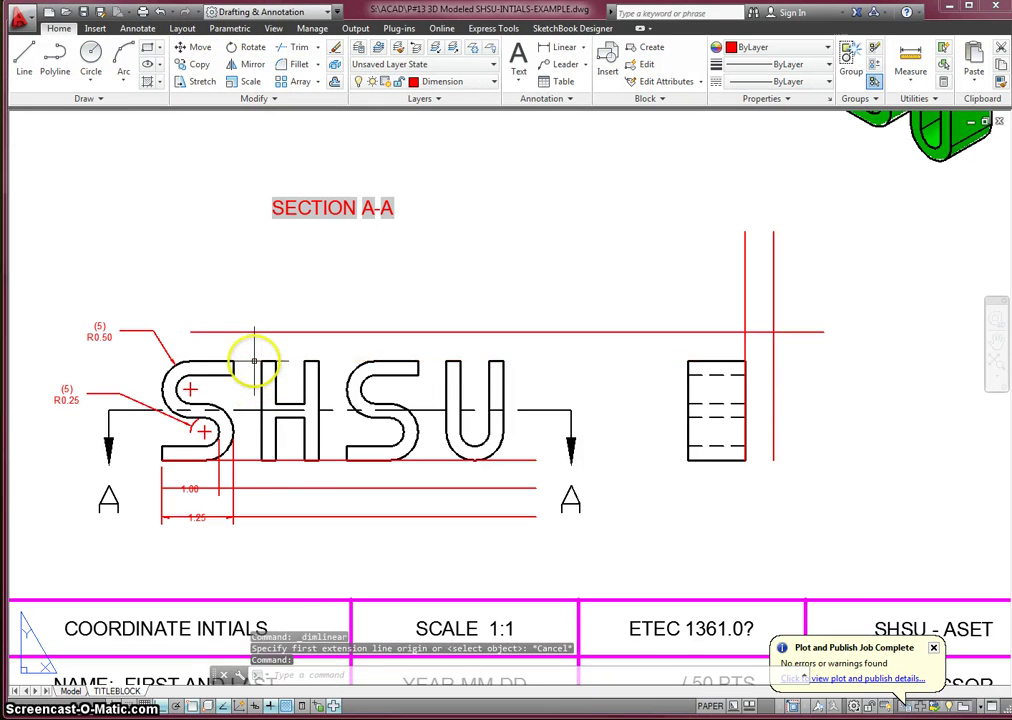
left_click(243, 461)
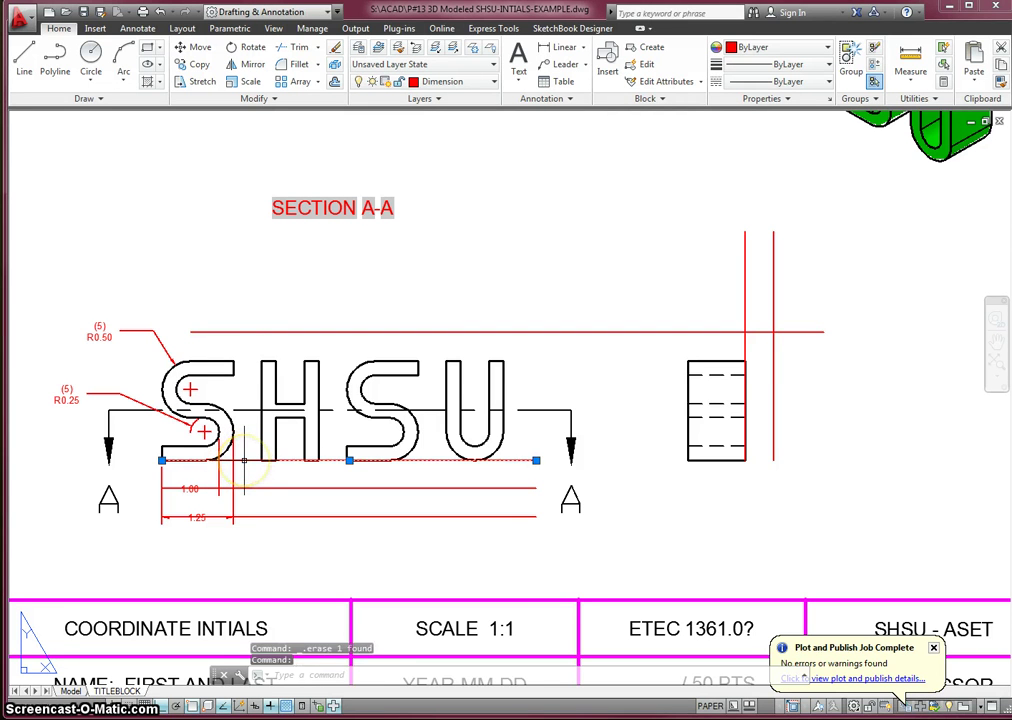
key("Escape")
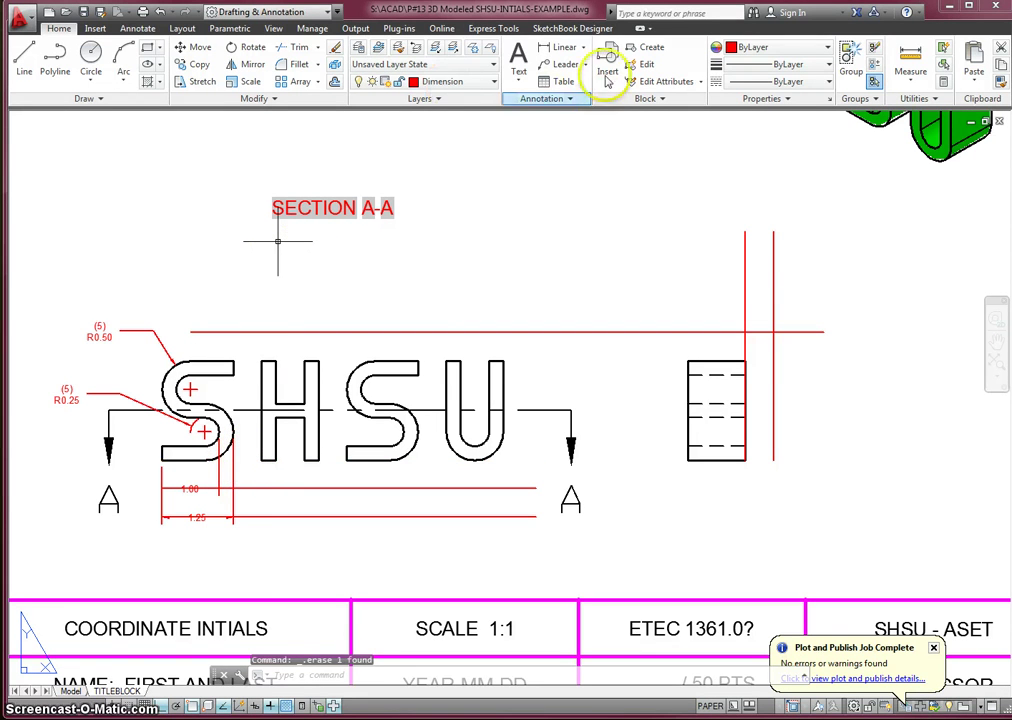
Add linear dimensions below the H for its inner gap on the upper guide line and its overall width on the lower guide line.
left_click(562, 47)
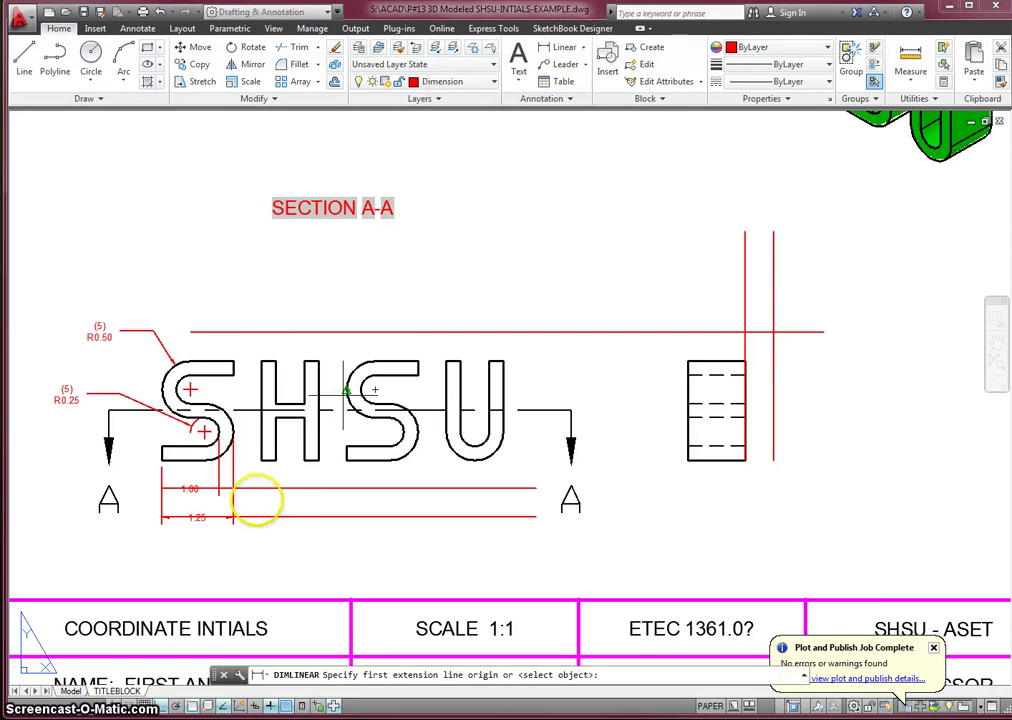
left_click(275, 460)
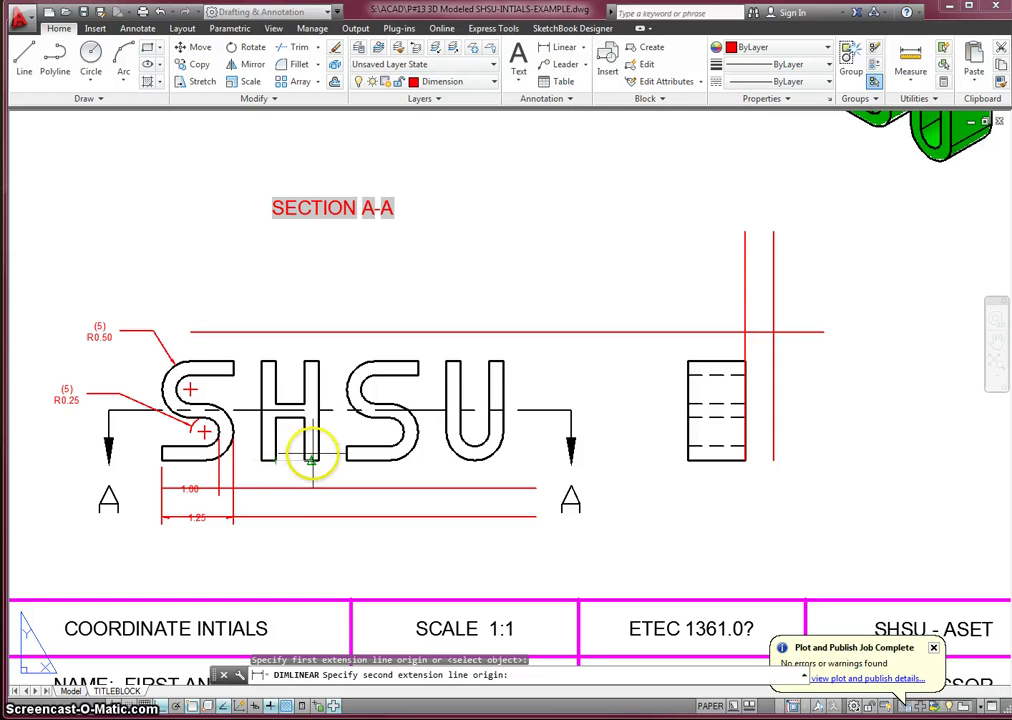
left_click(306, 460)
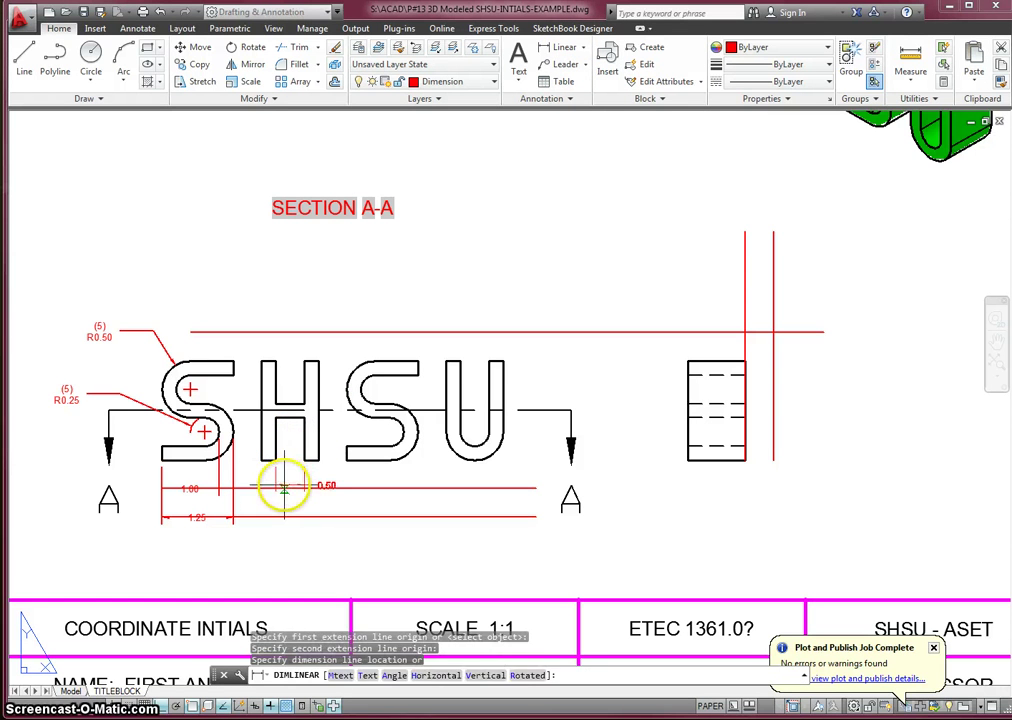
left_click(284, 489)
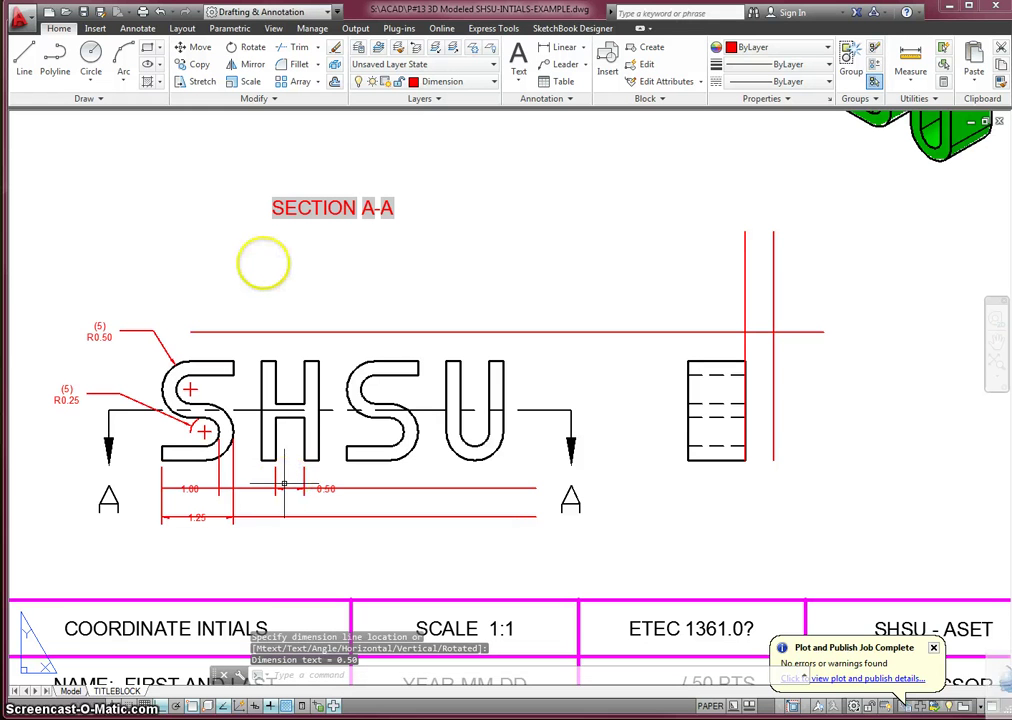
key("Return")
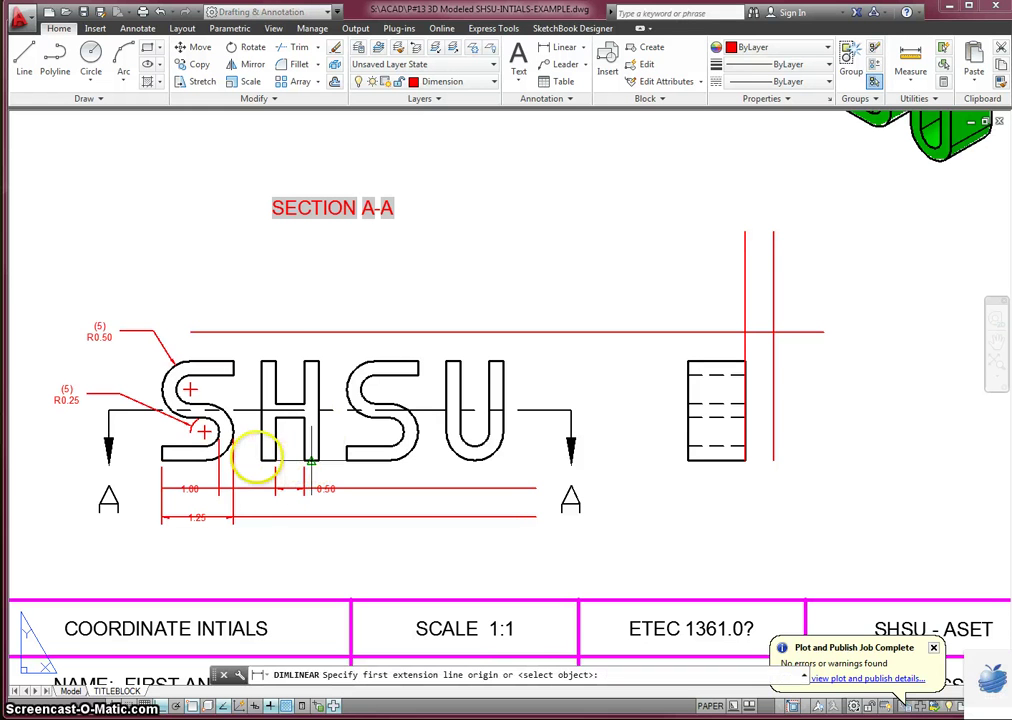
left_click(261, 459)
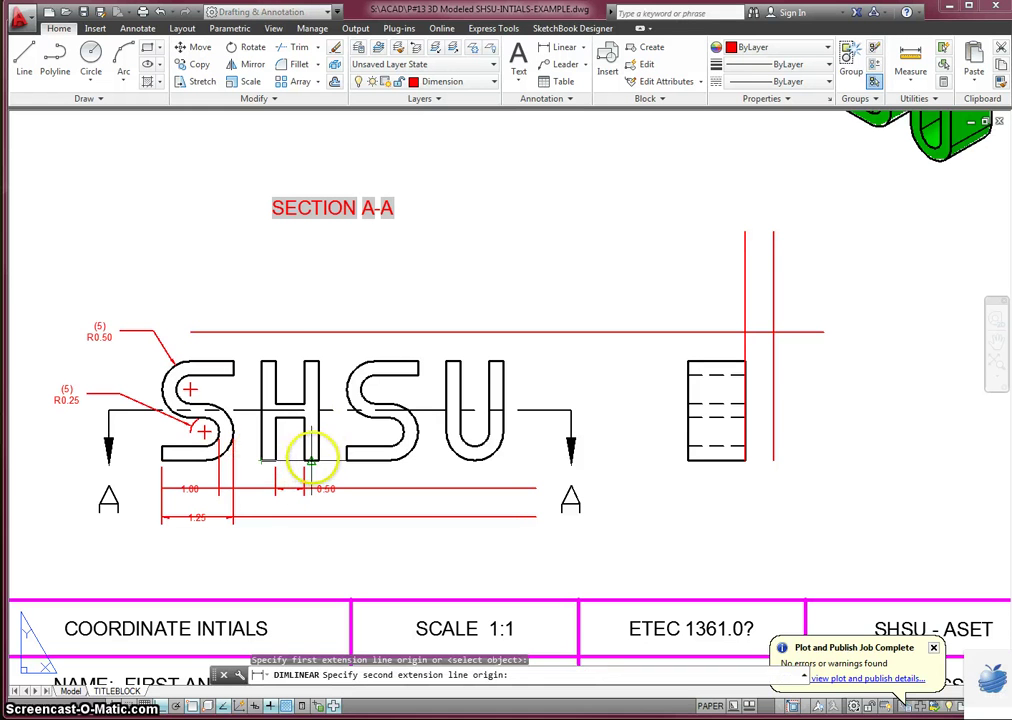
left_click(316, 460)
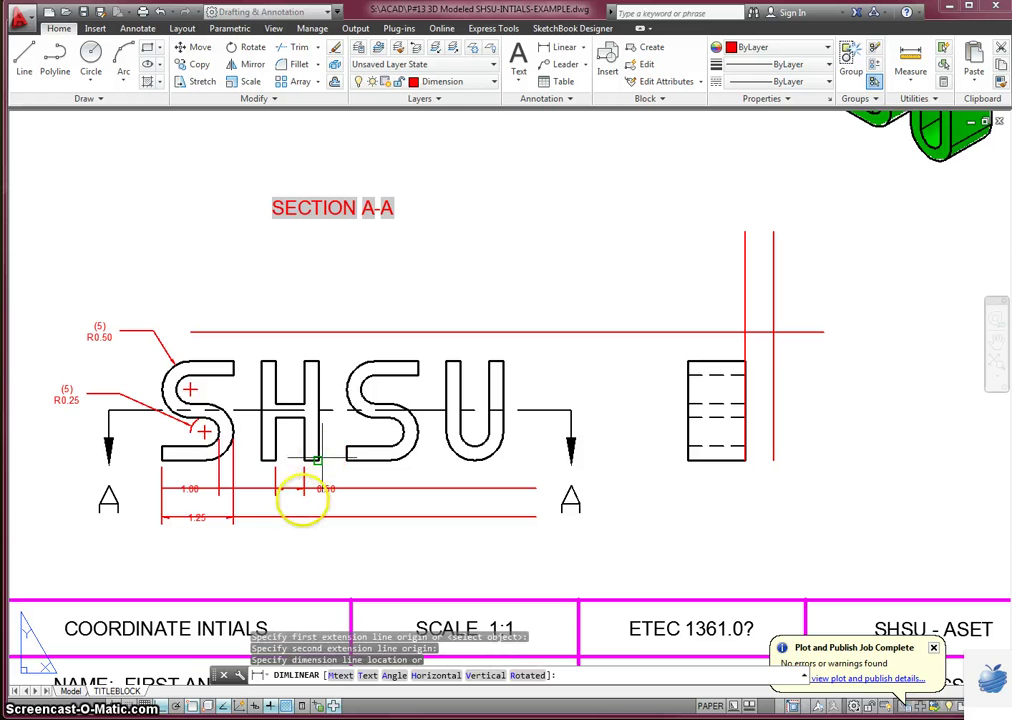
left_click(297, 514)
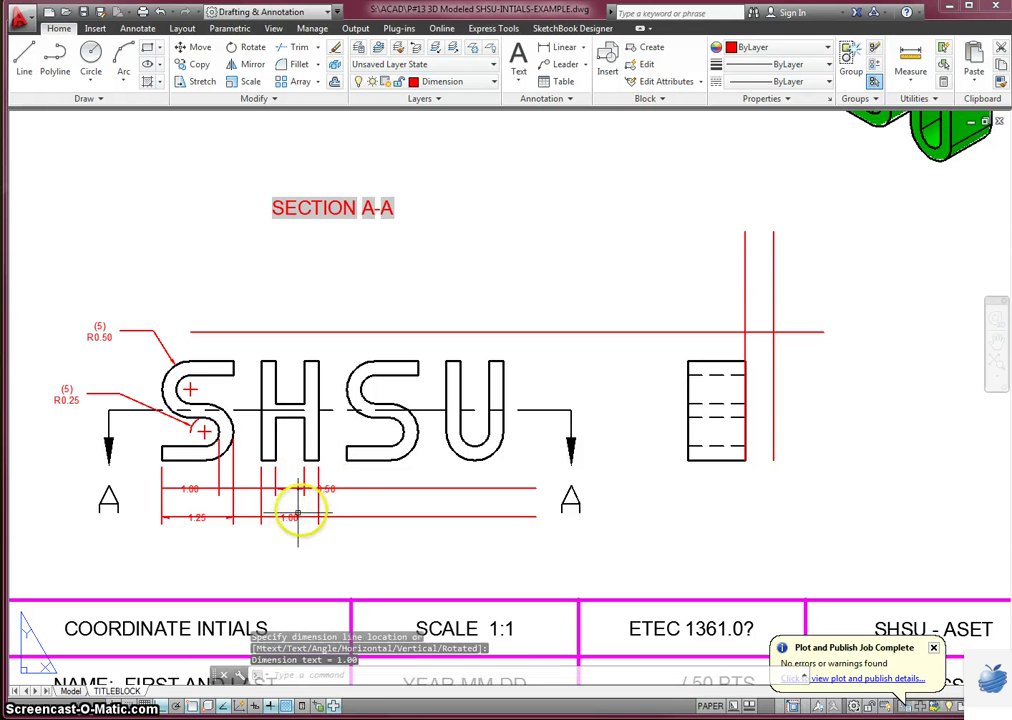
Dimension the second S below the letters, from its left edge to the lower arc's centre and across its overall width, on the two guide lines.
key("Return")
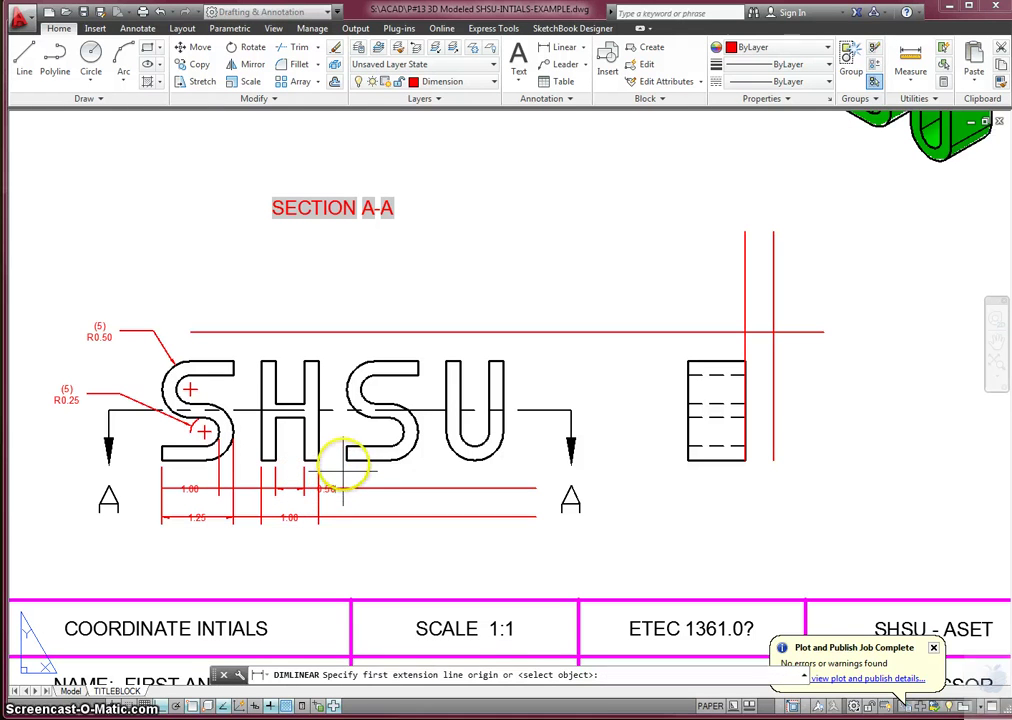
left_click(346, 460)
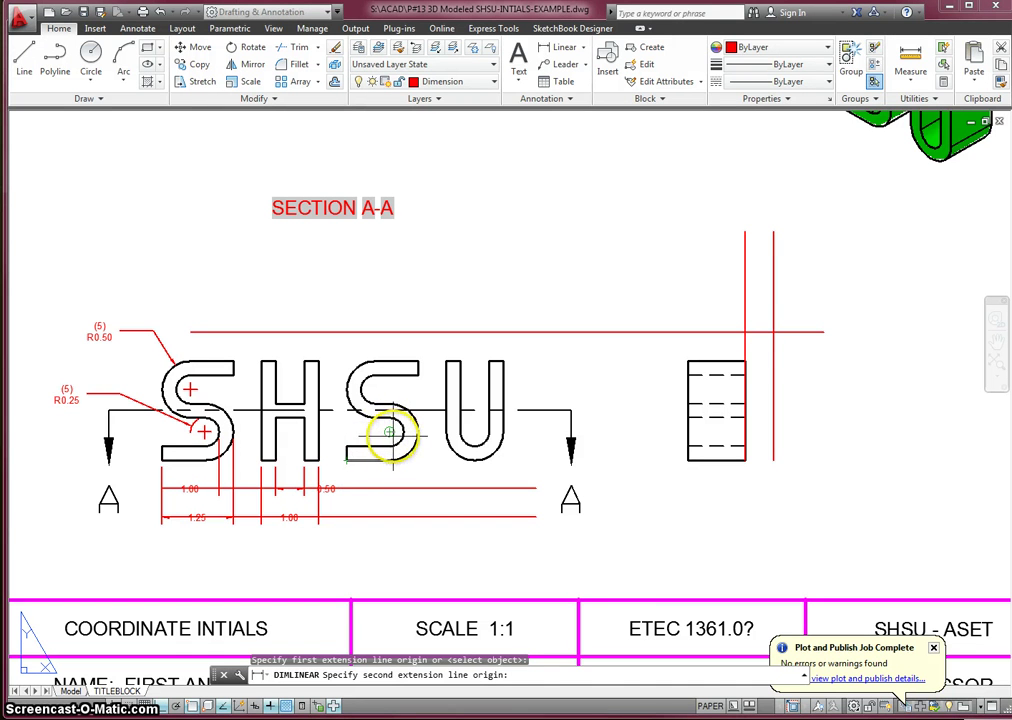
left_click(389, 432)
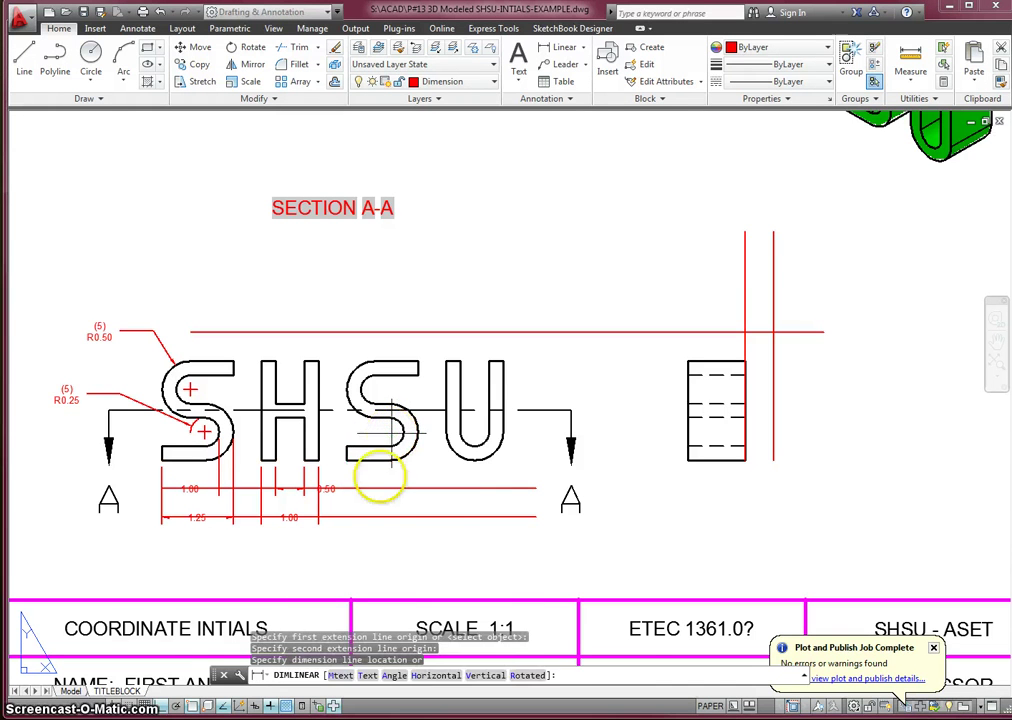
left_click(378, 489)
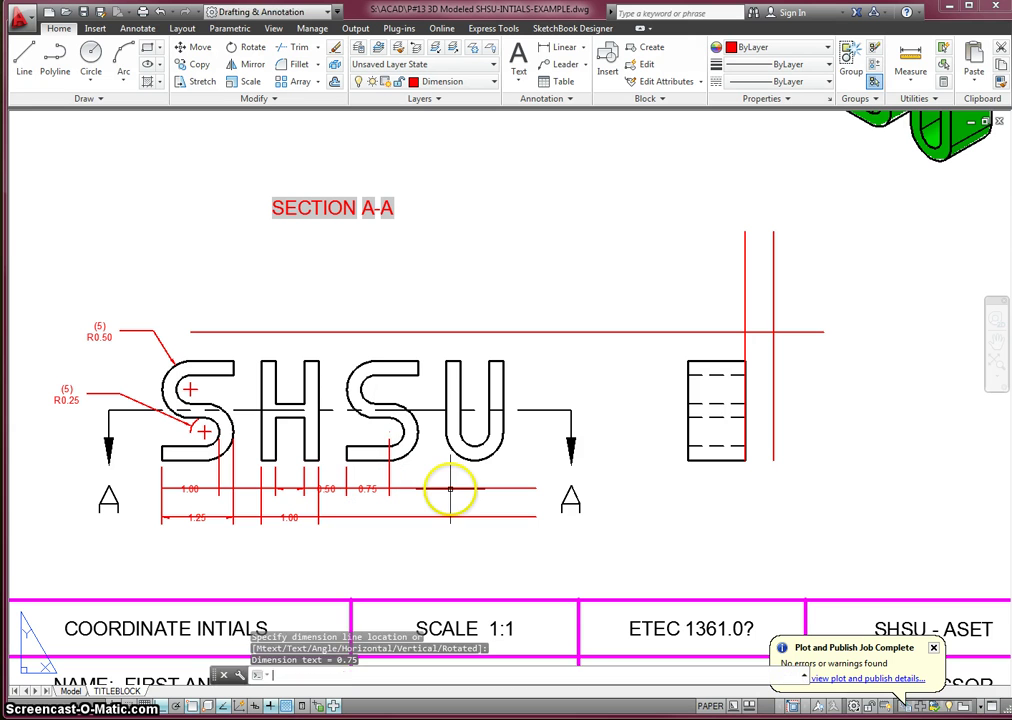
key("Return")
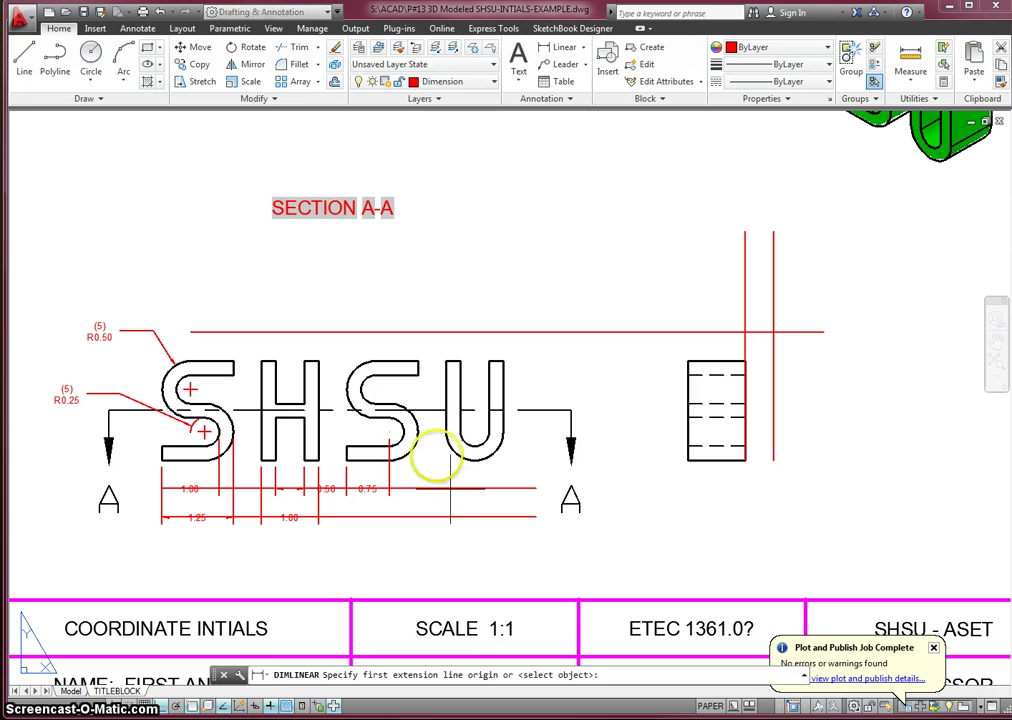
left_click(346, 460)
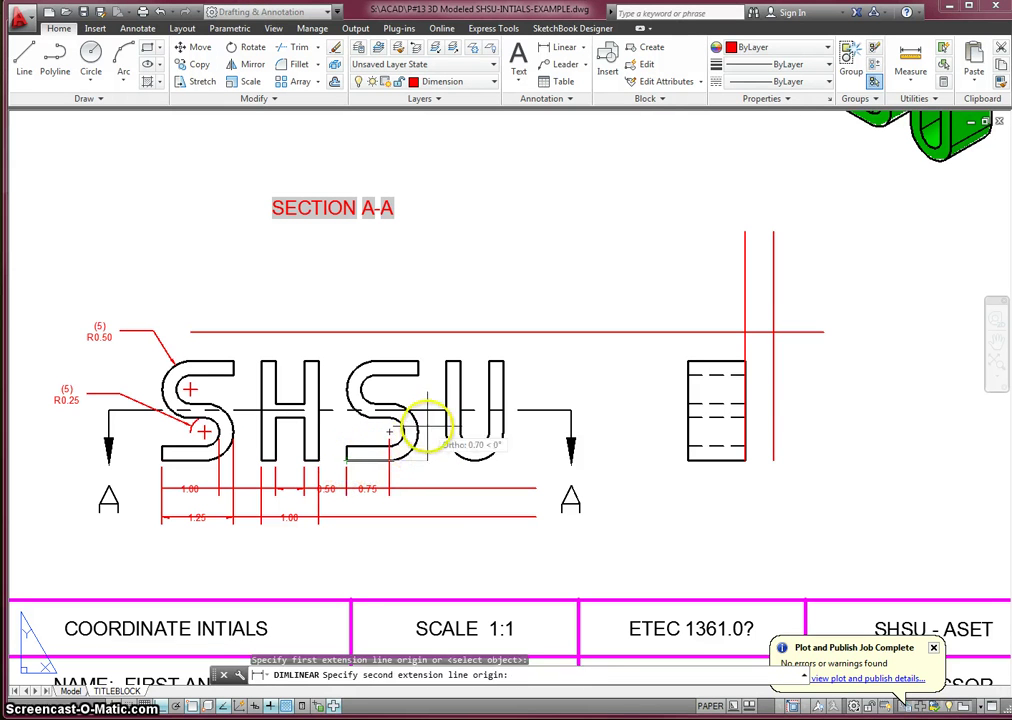
left_click(416, 433)
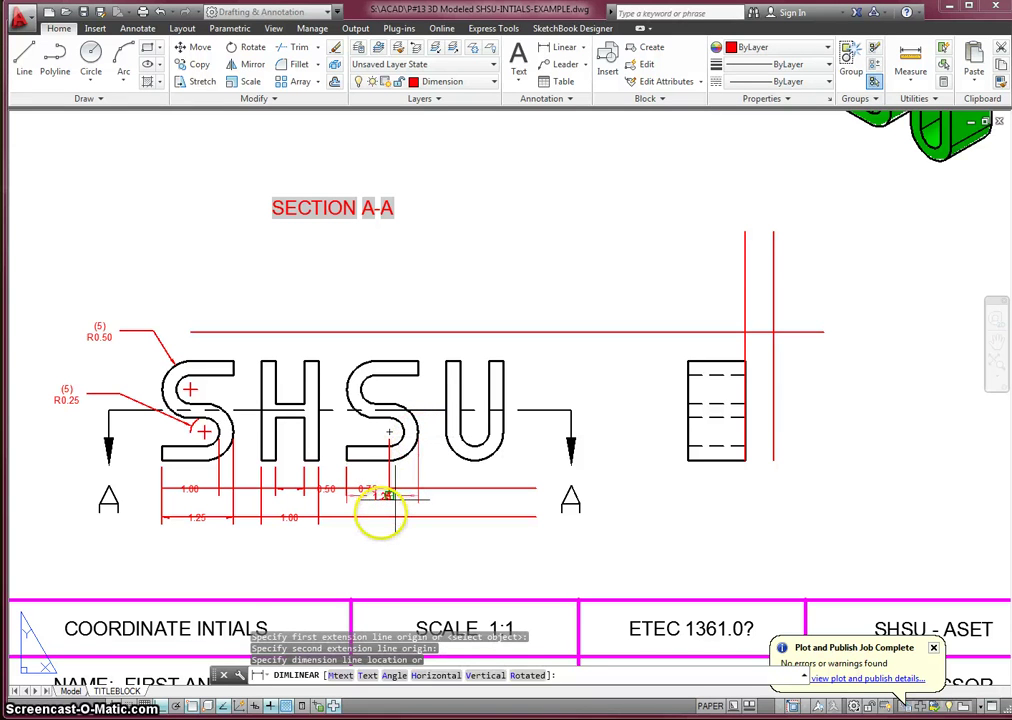
left_click(381, 517)
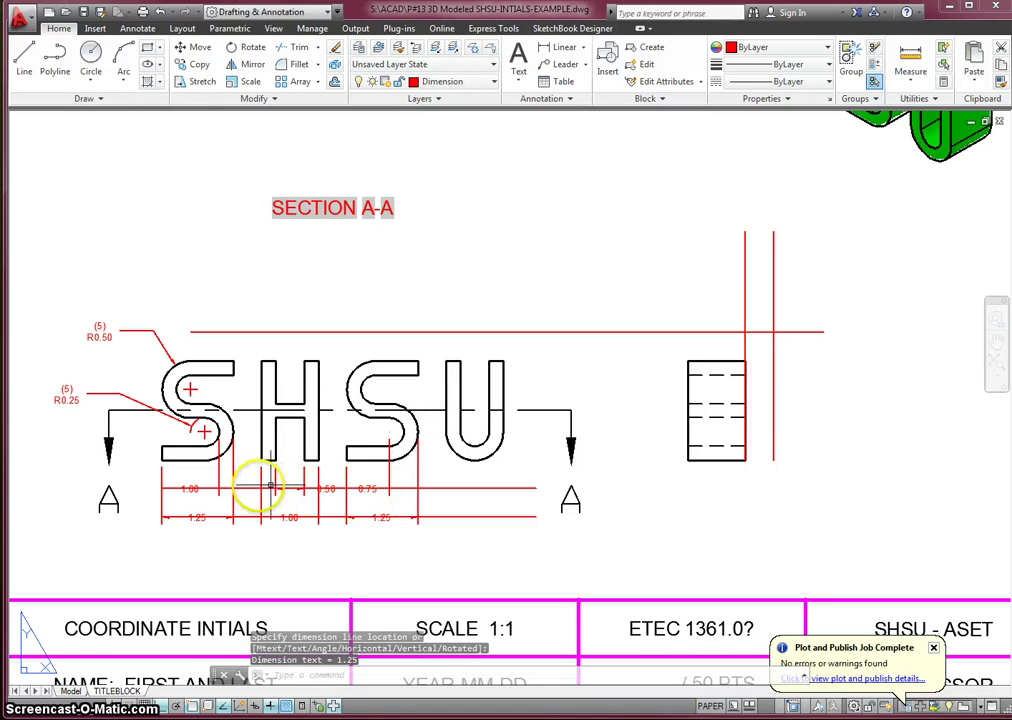
Replace the first S's upper horizontal dimension with one from its left edge to the lower arc's centre, on the same guide line.
left_click(219, 478)
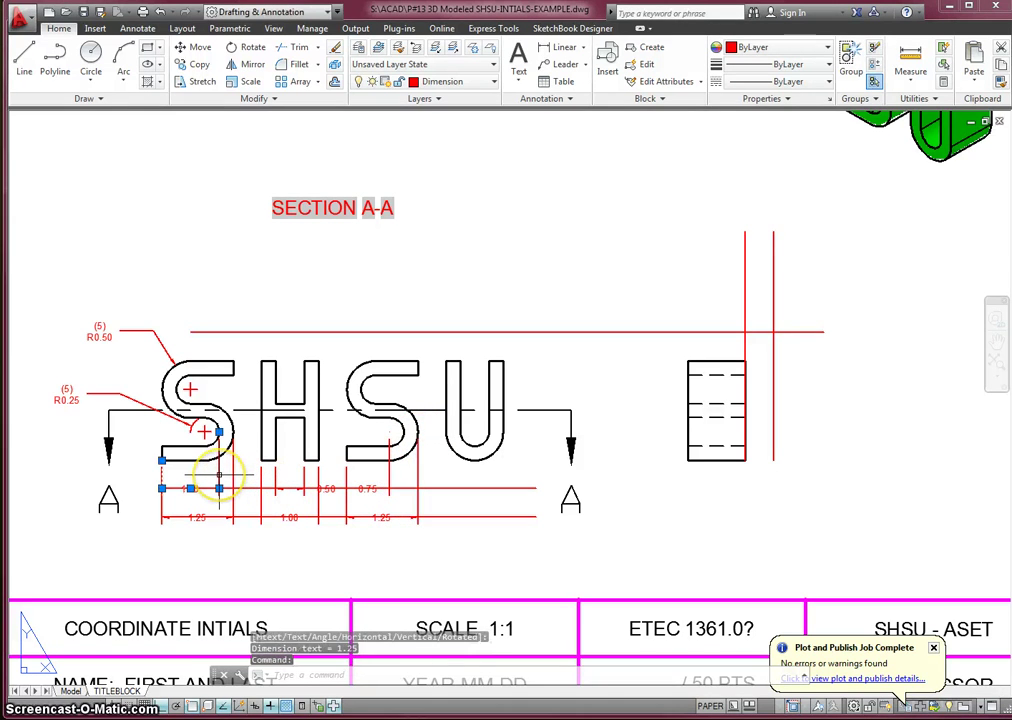
key("Delete")
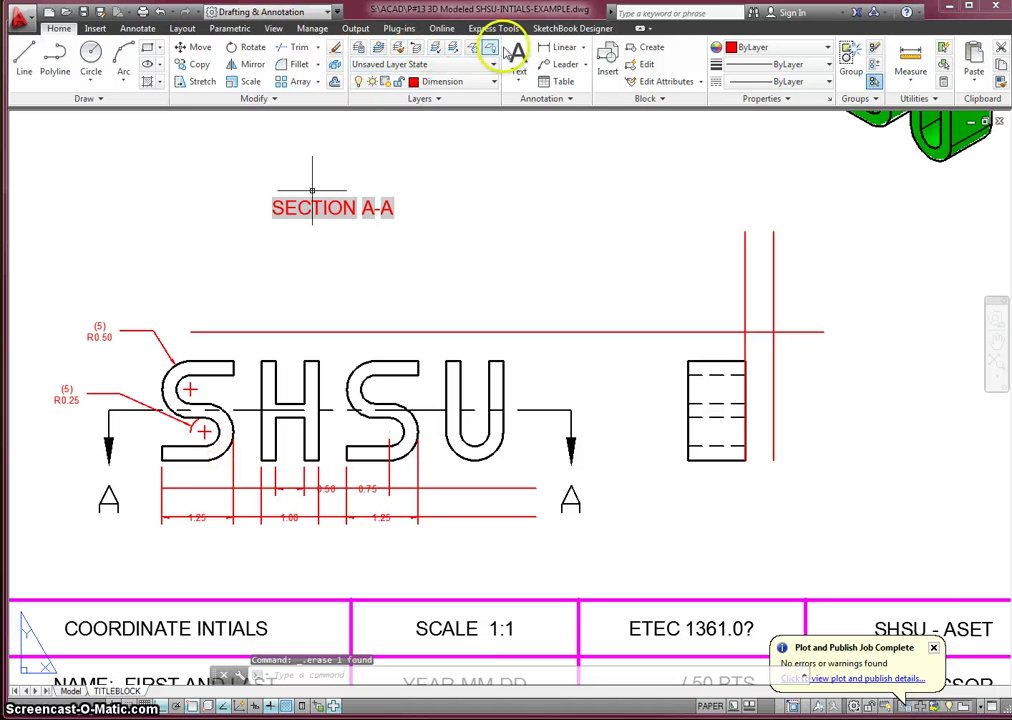
left_click(561, 50)
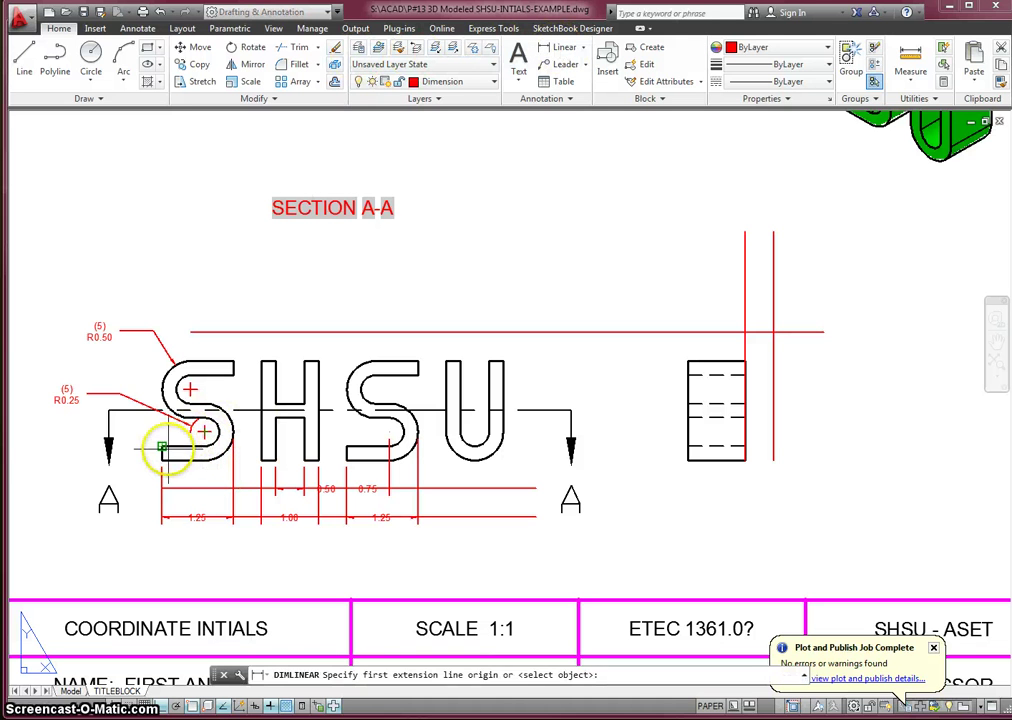
left_click(163, 458)
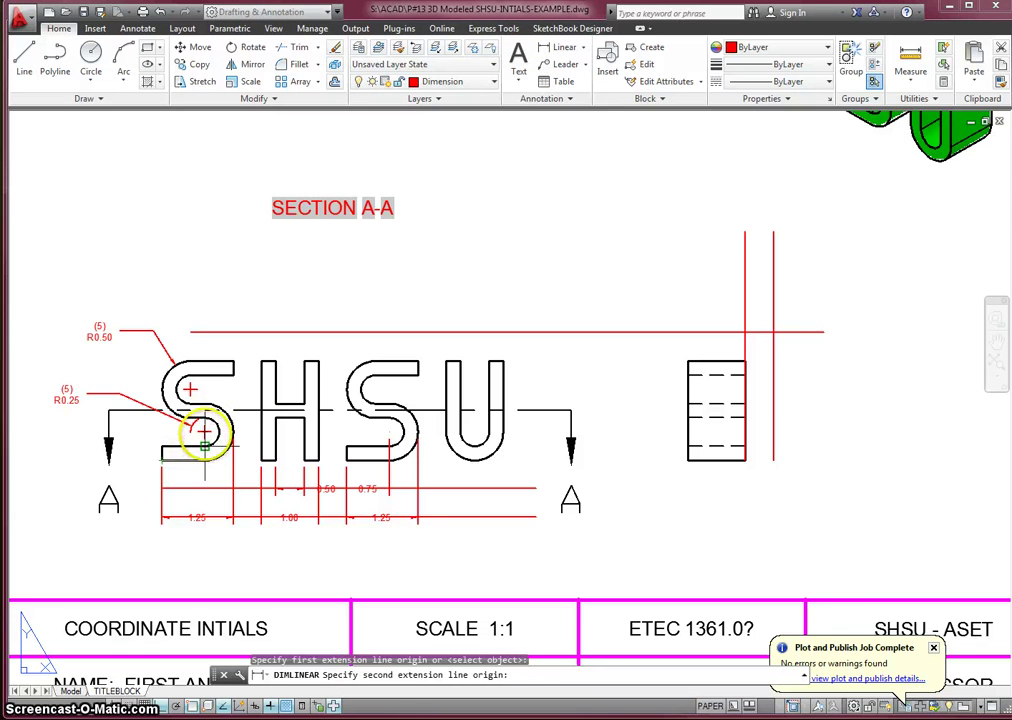
left_click(203, 432)
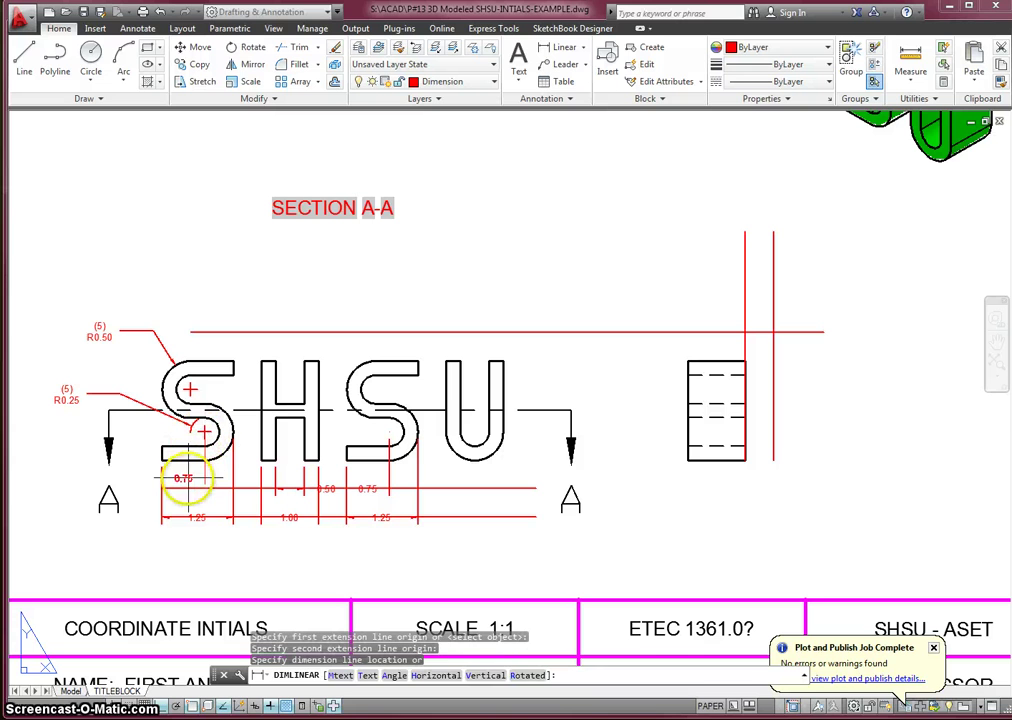
left_click(186, 488)
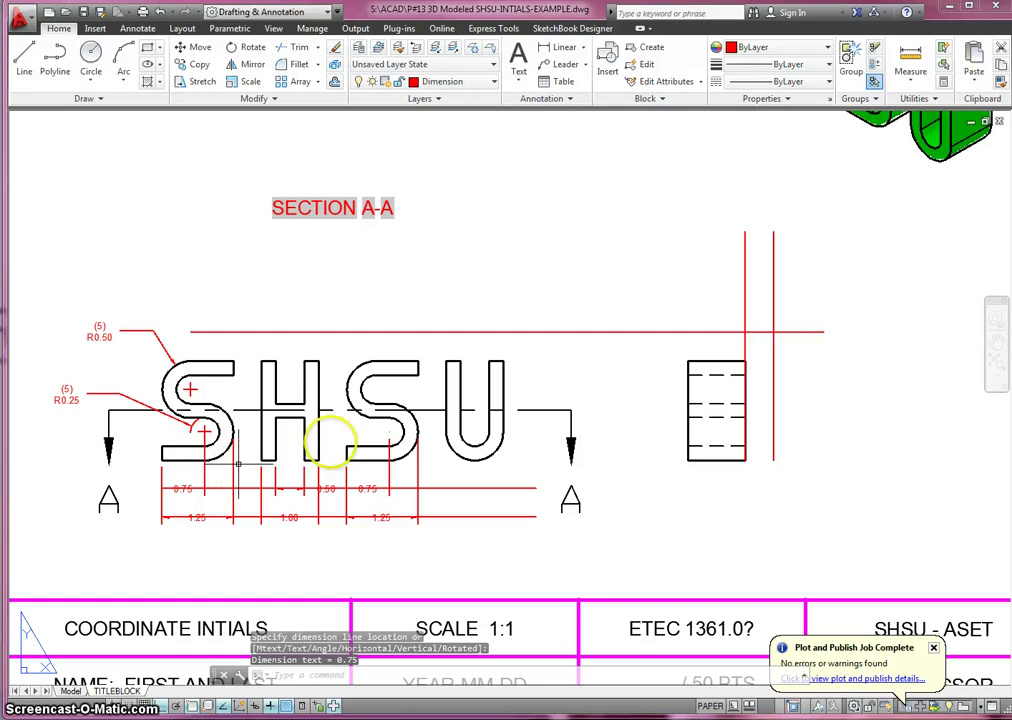
Add linear dimensions below the U for its inner gap on the upper guide line and its overall width on the lower guide line.
left_click(562, 47)
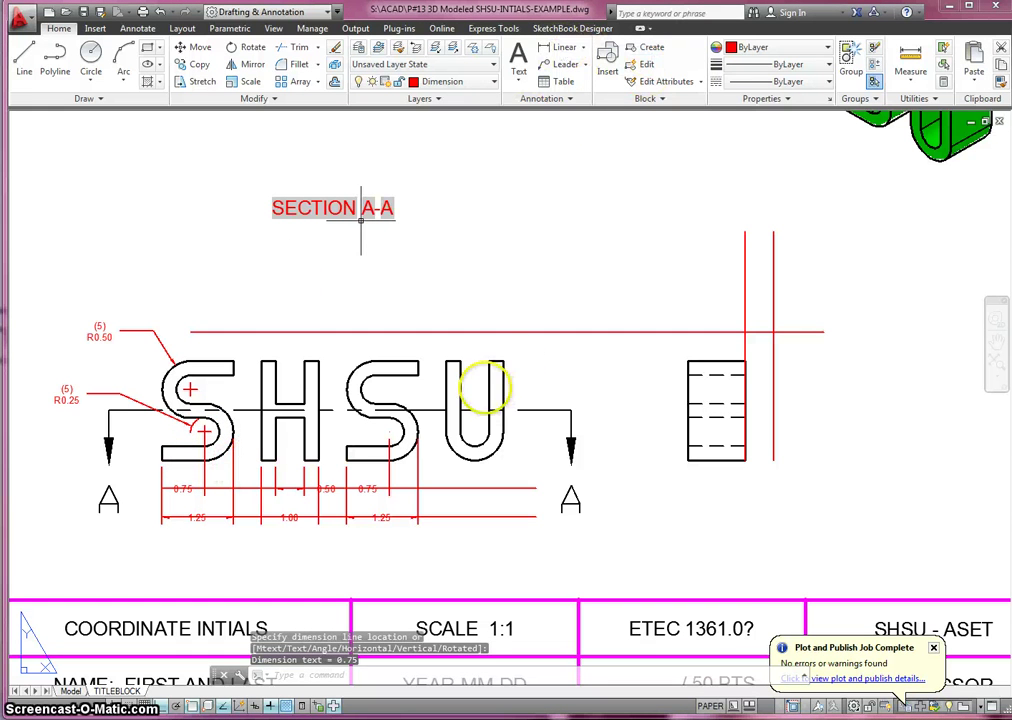
left_click(460, 432)
left_click(488, 432)
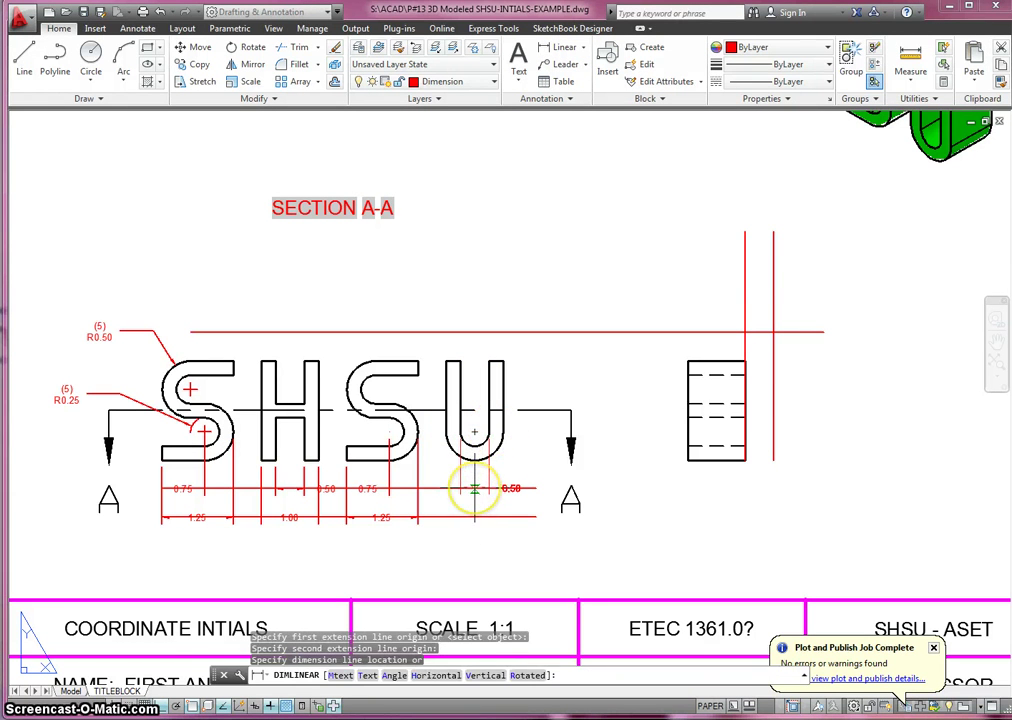
left_click(475, 488)
key("Return")
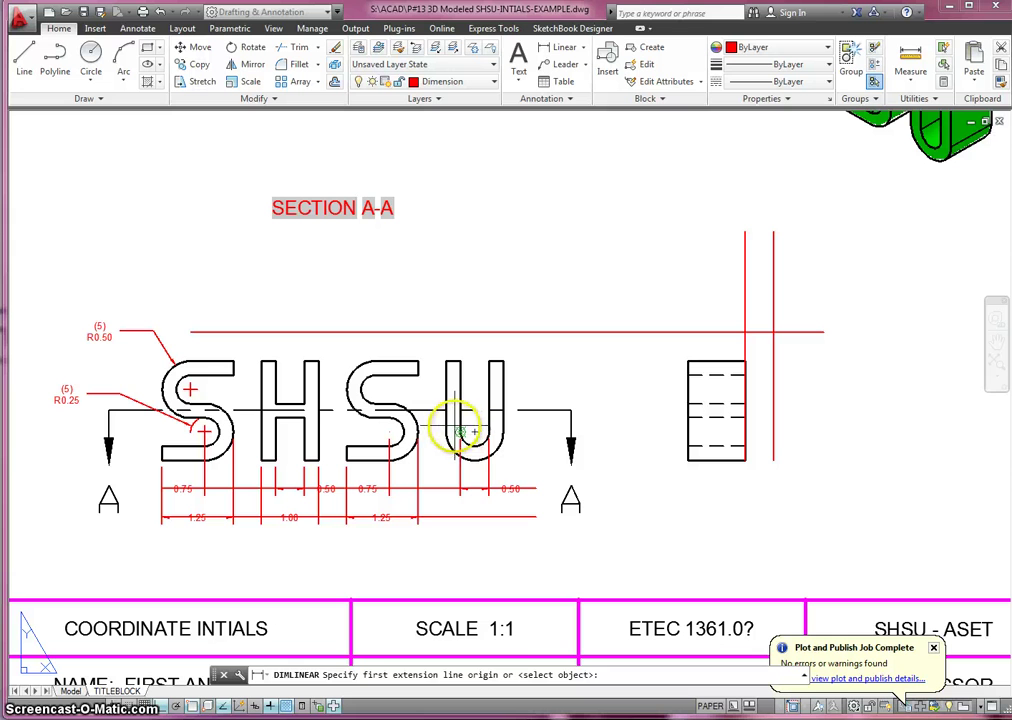
left_click(445, 432)
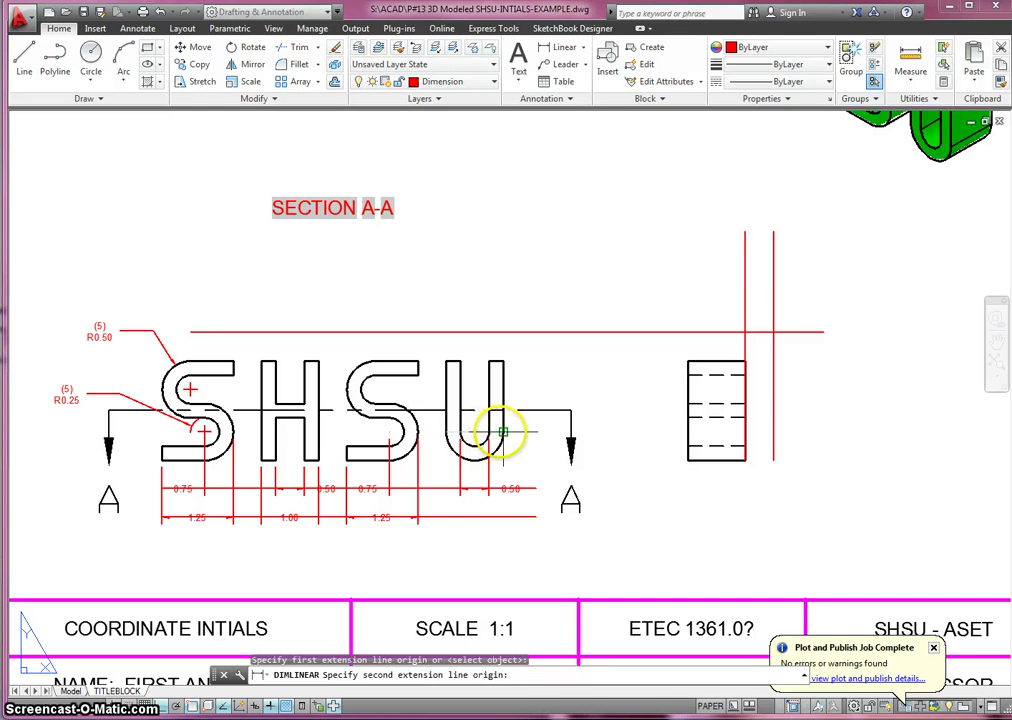
left_click(501, 432)
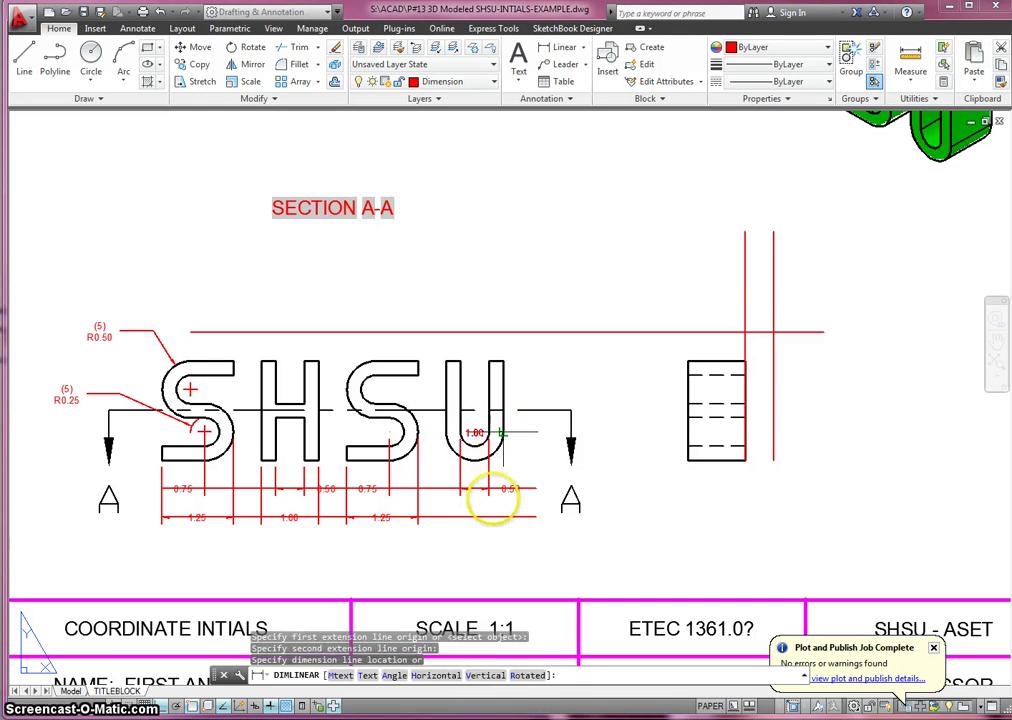
left_click(484, 517)
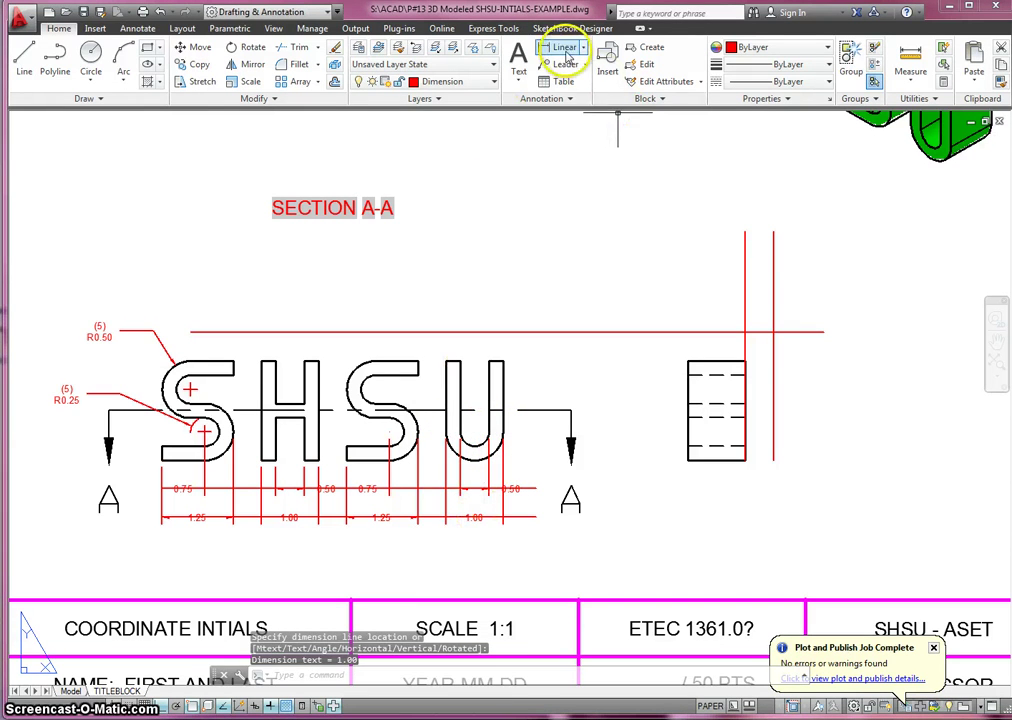
On the guide line above the letters, dimension the gap between the first S and H, and the H's right edge to the second S's right end.
key("Return")
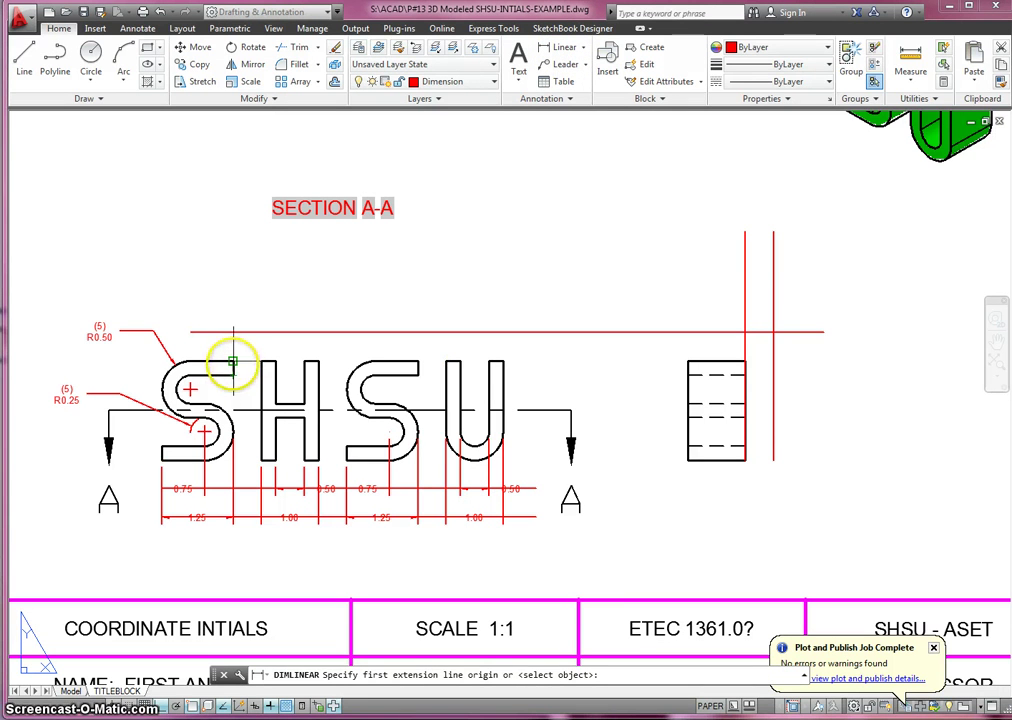
left_click(232, 361)
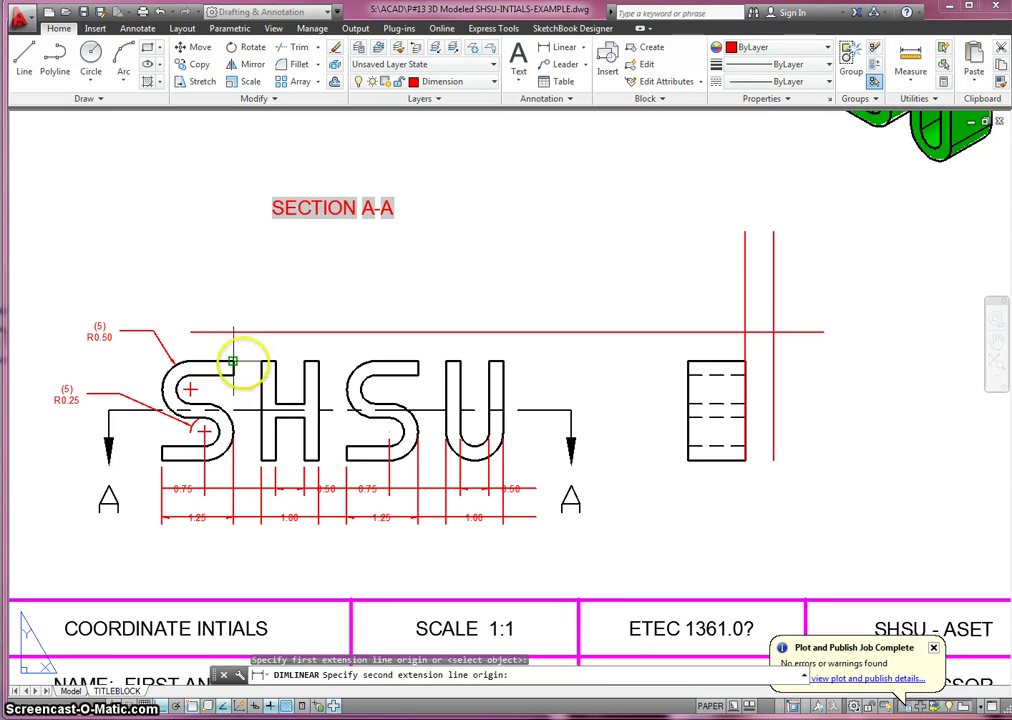
left_click(260, 361)
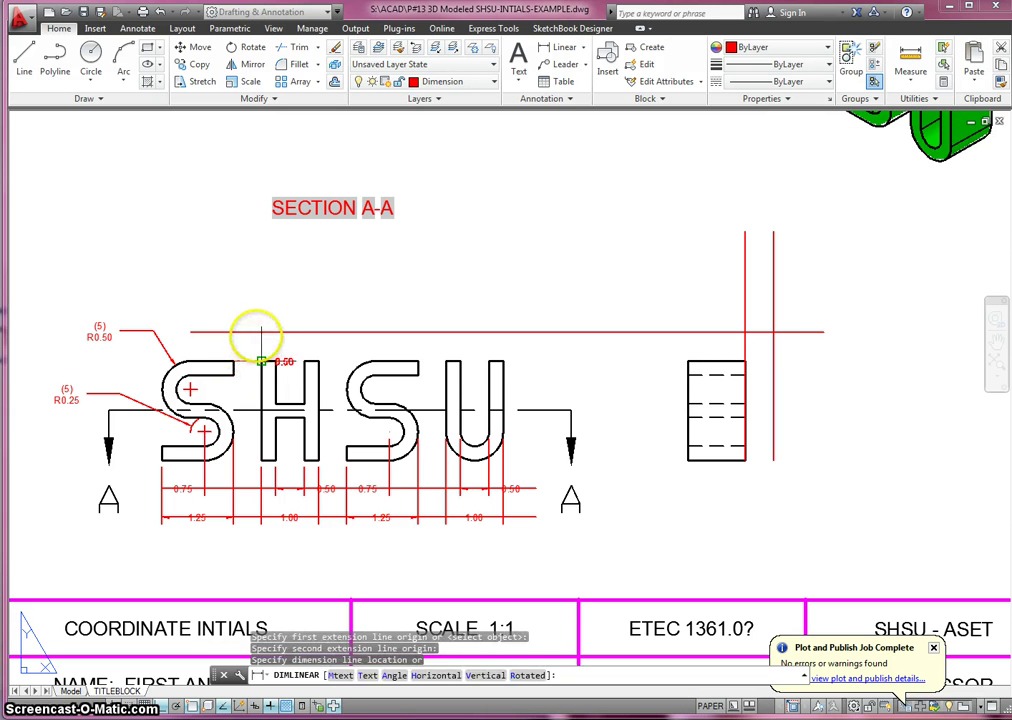
left_click(253, 330)
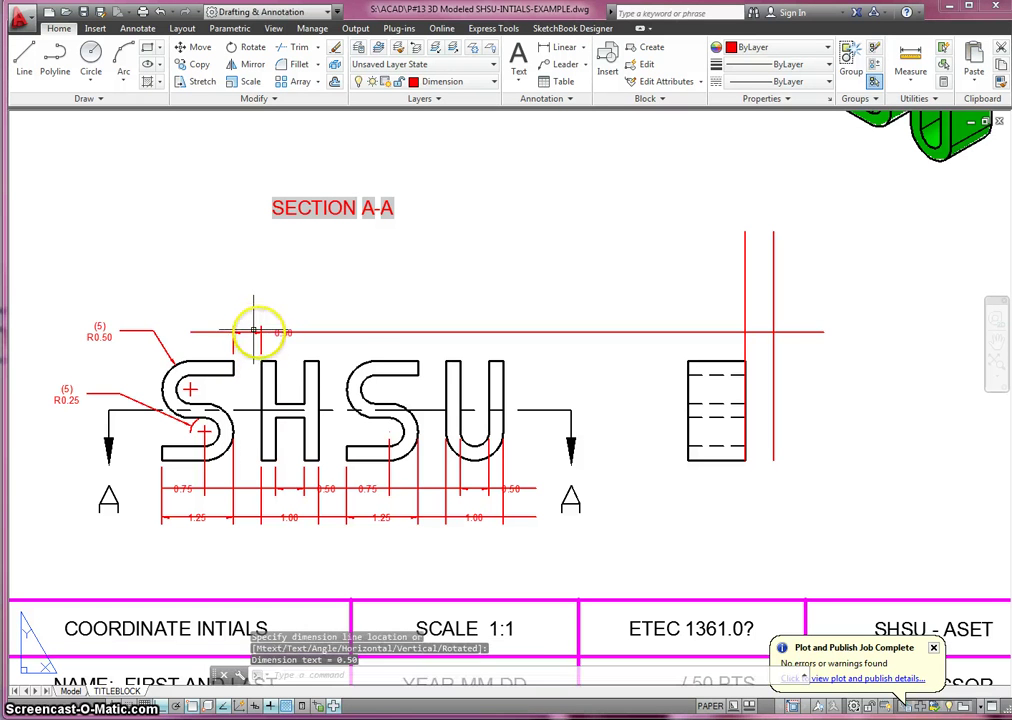
key("Return")
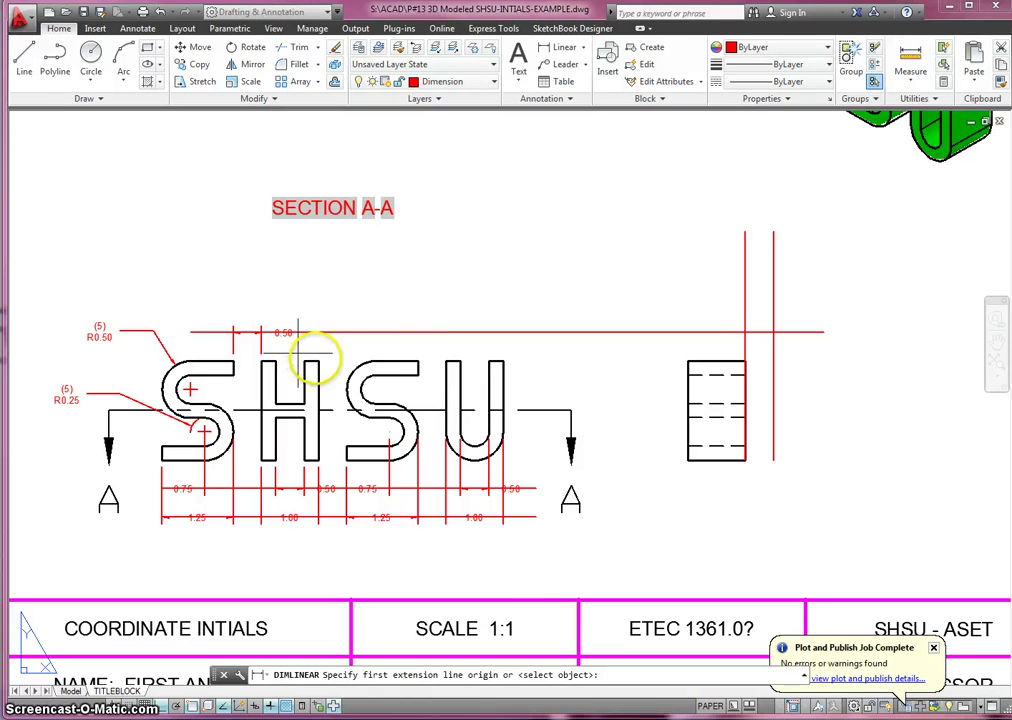
left_click(318, 361)
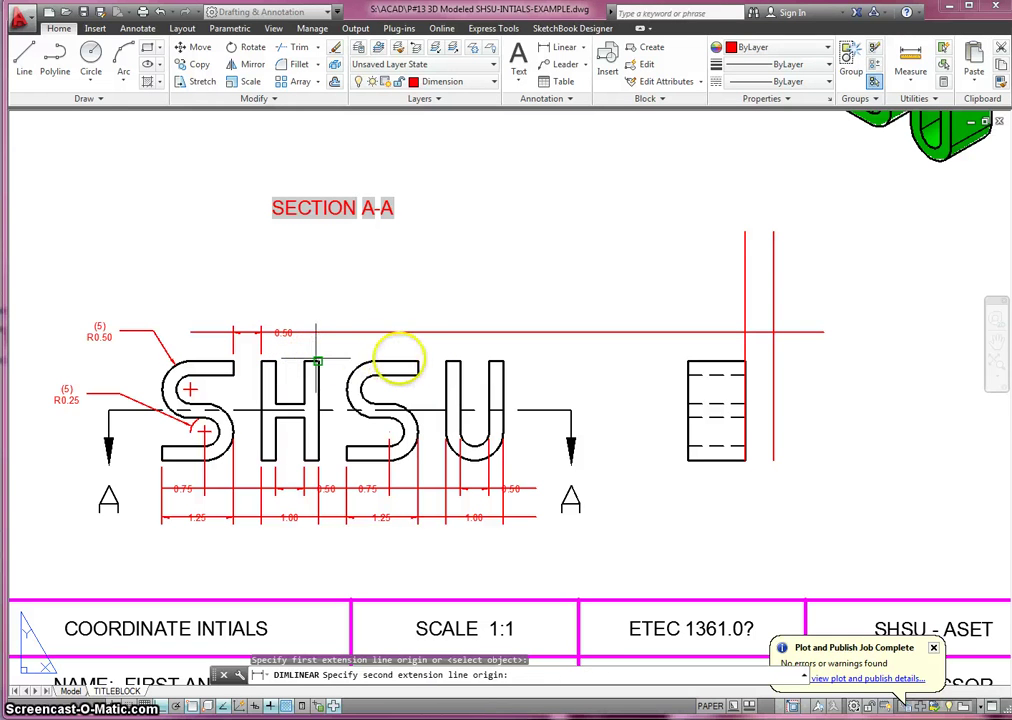
left_click(419, 360)
left_click(418, 332)
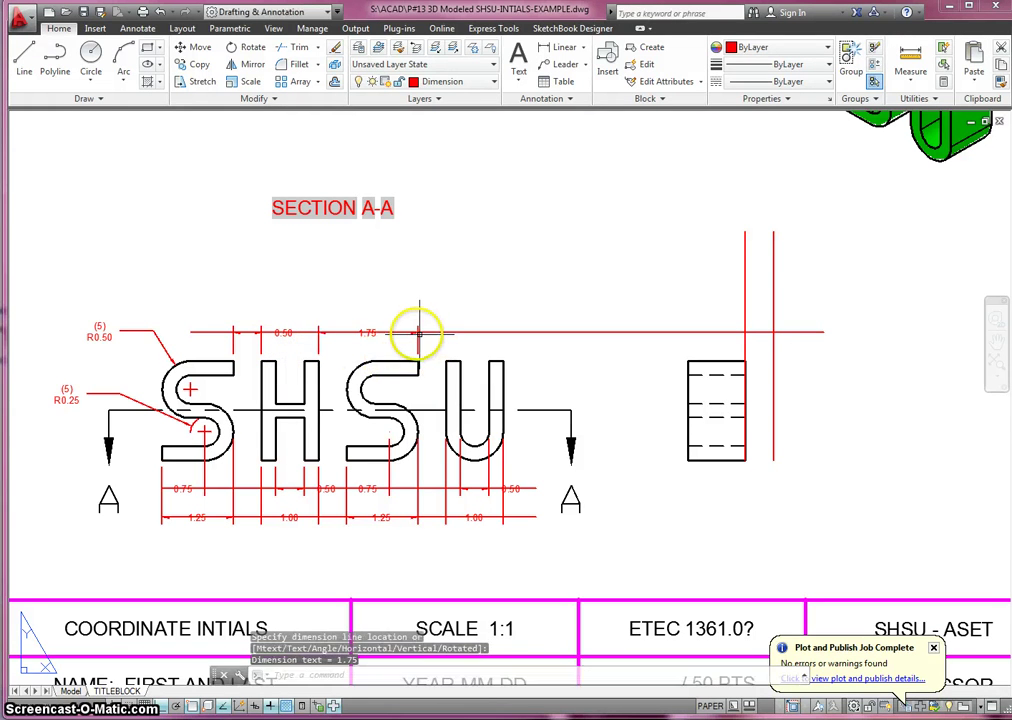
On the guide line above the letters, dimension the gap between the second S and the U, and the thickness of the U's right leg.
key("Return")
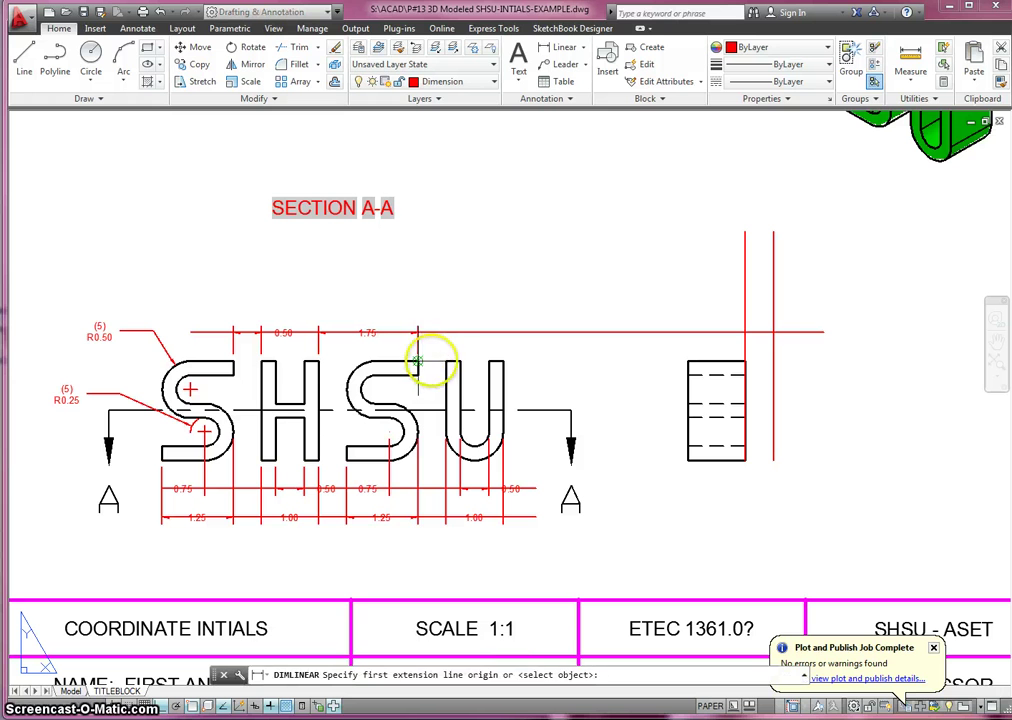
left_click(446, 361)
left_click(446, 332)
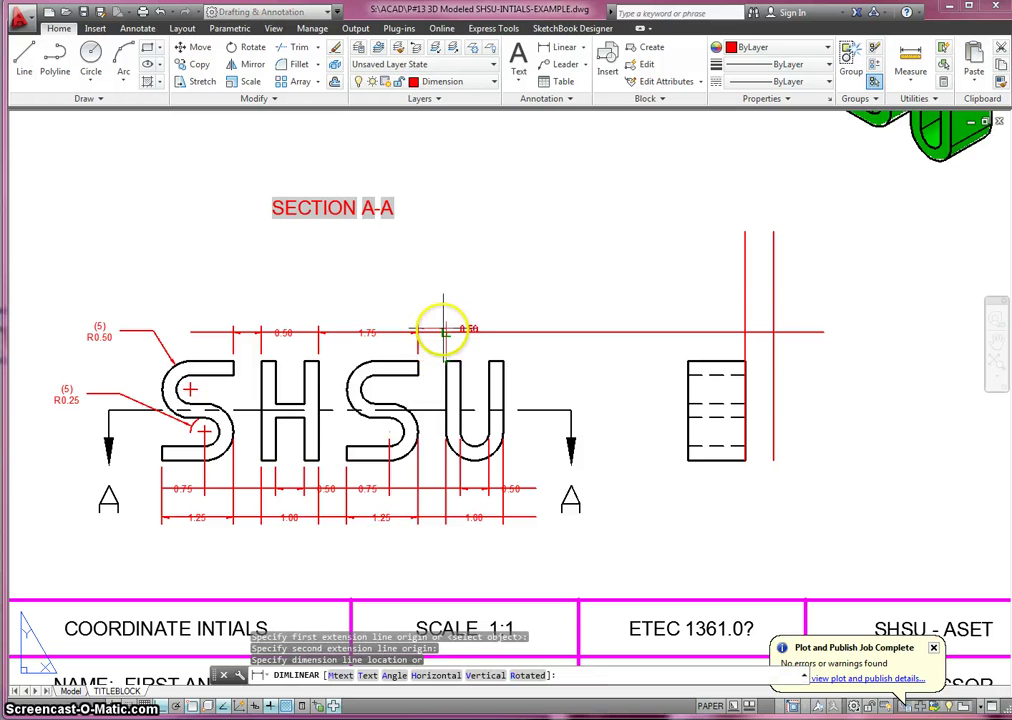
left_click(494, 343)
key("Return")
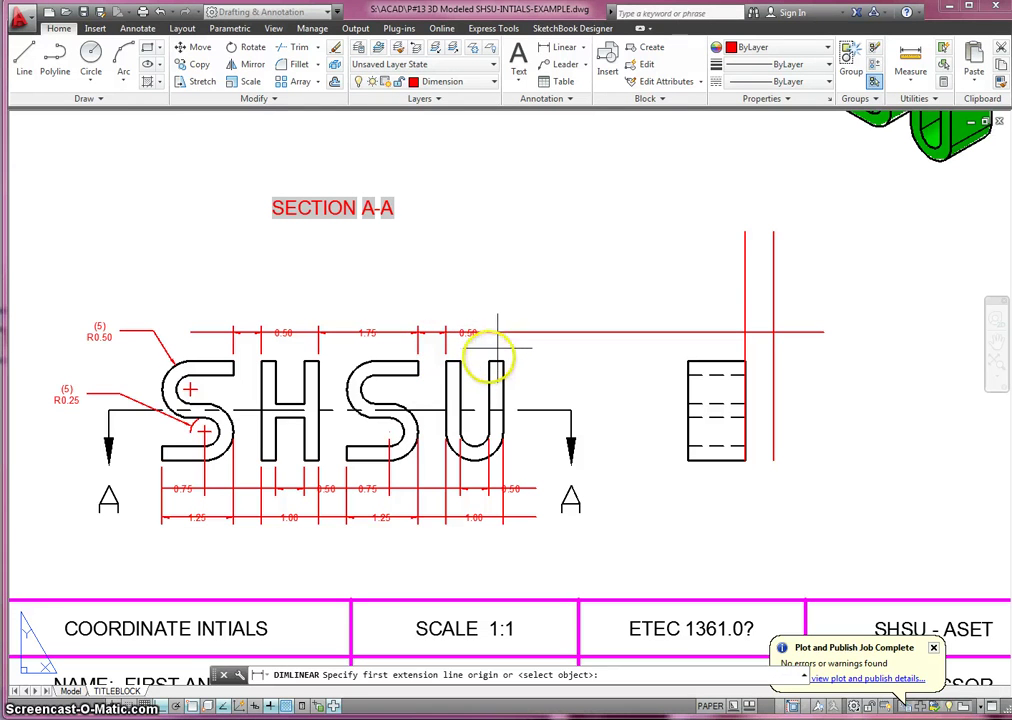
left_click(489, 360)
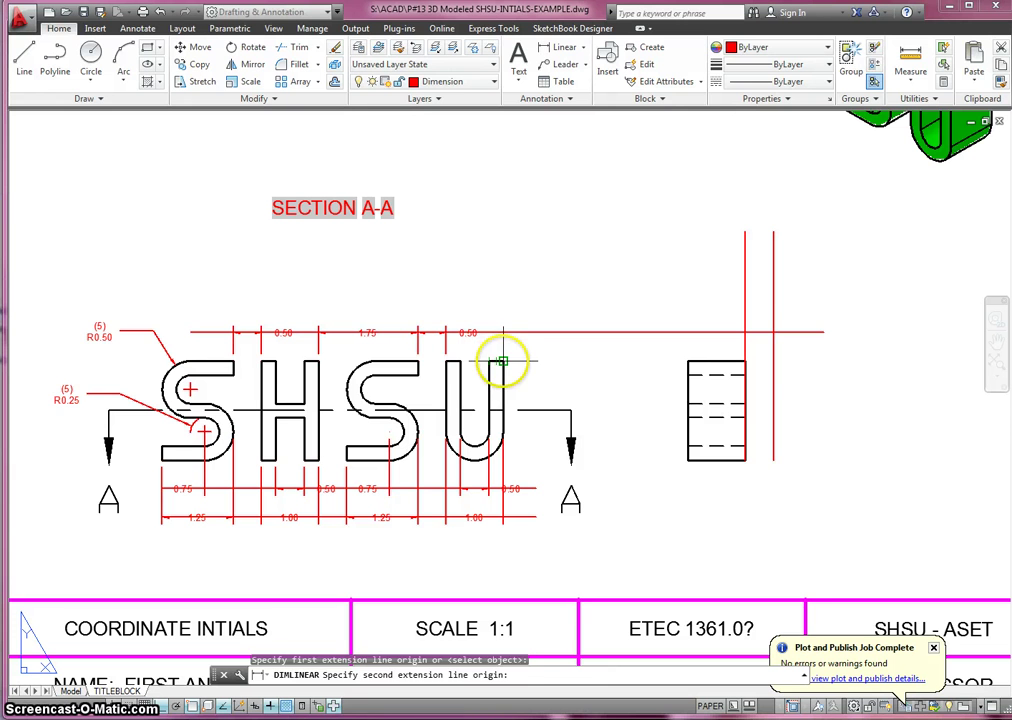
left_click(502, 361)
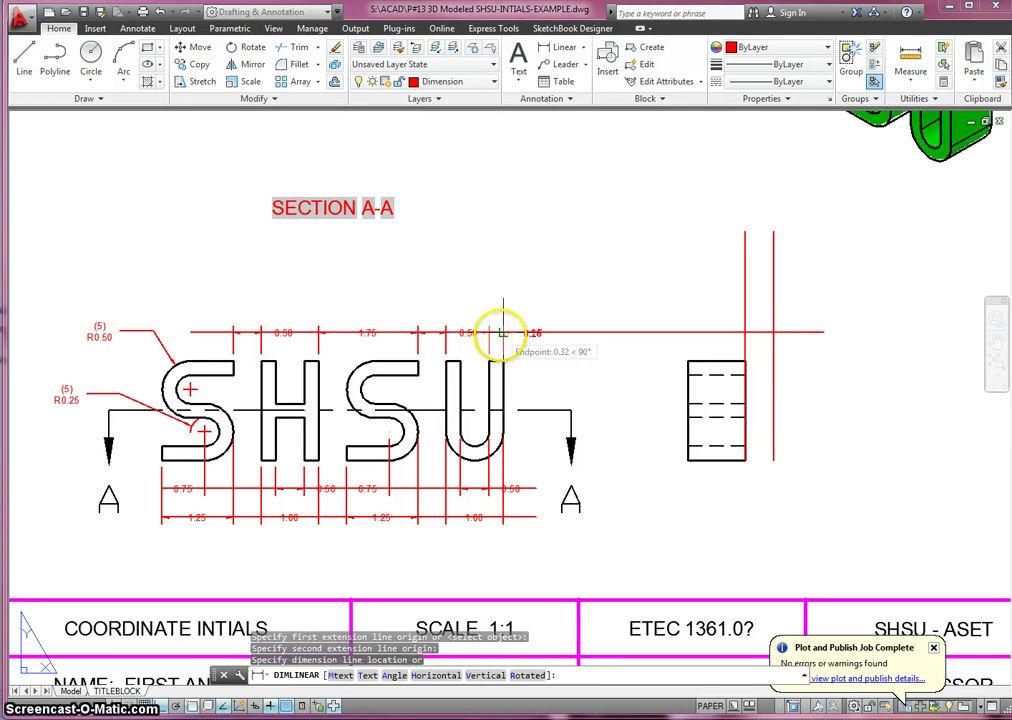
left_click(498, 335)
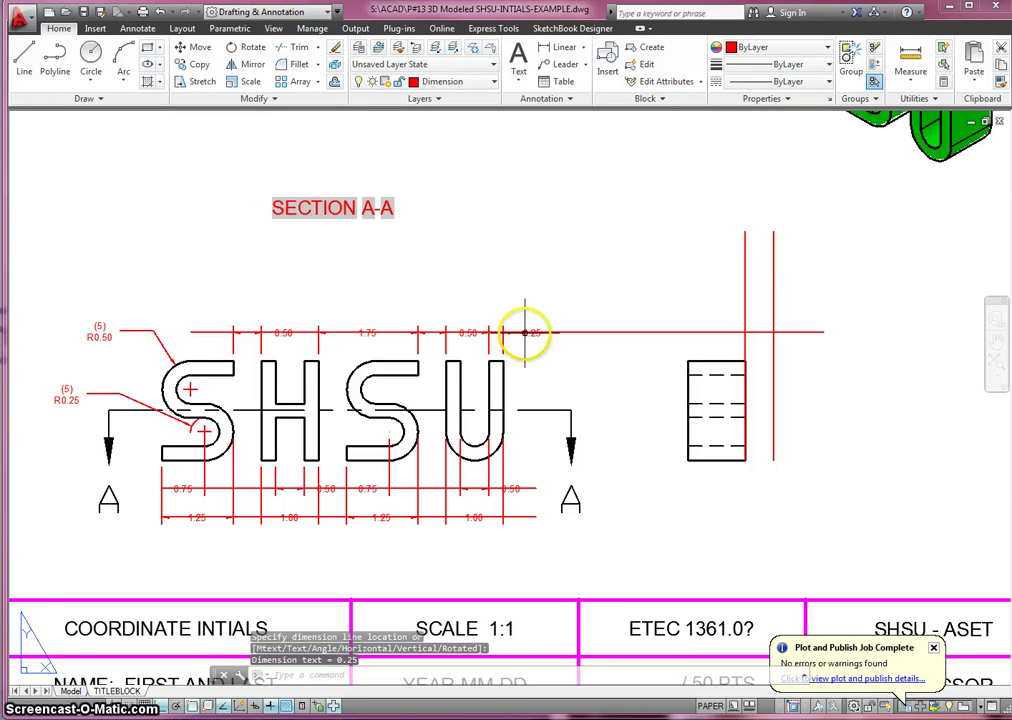
Add "TYP." on a second line beneath the value of the U's leg-thickness dimension.
left_click(524, 333)
double_click(530, 334)
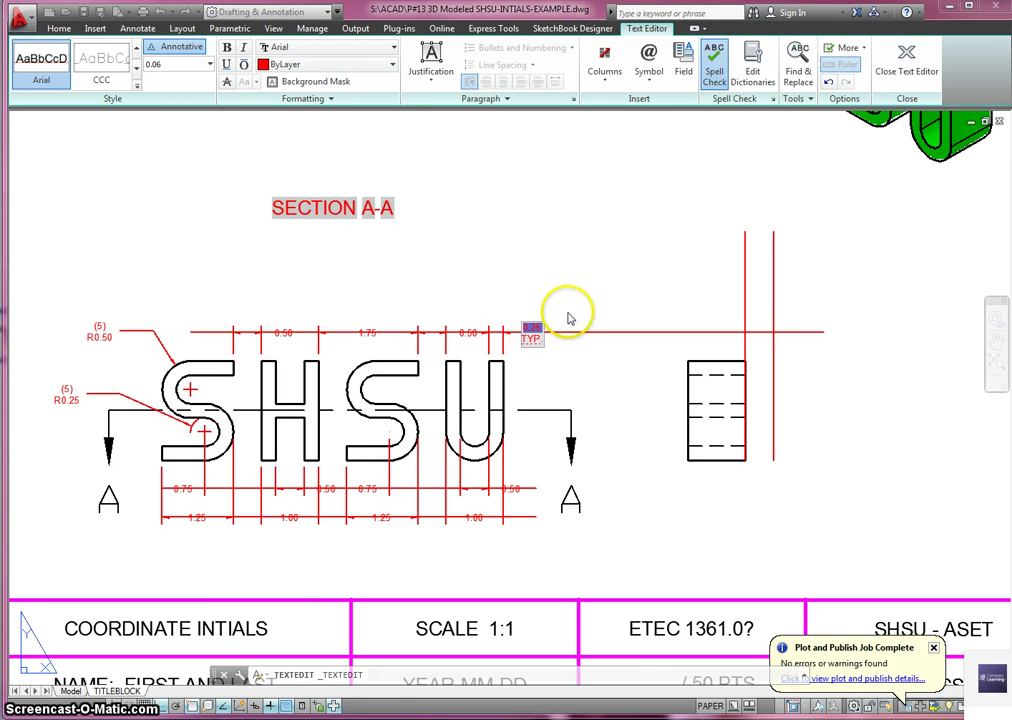
left_click(546, 281)
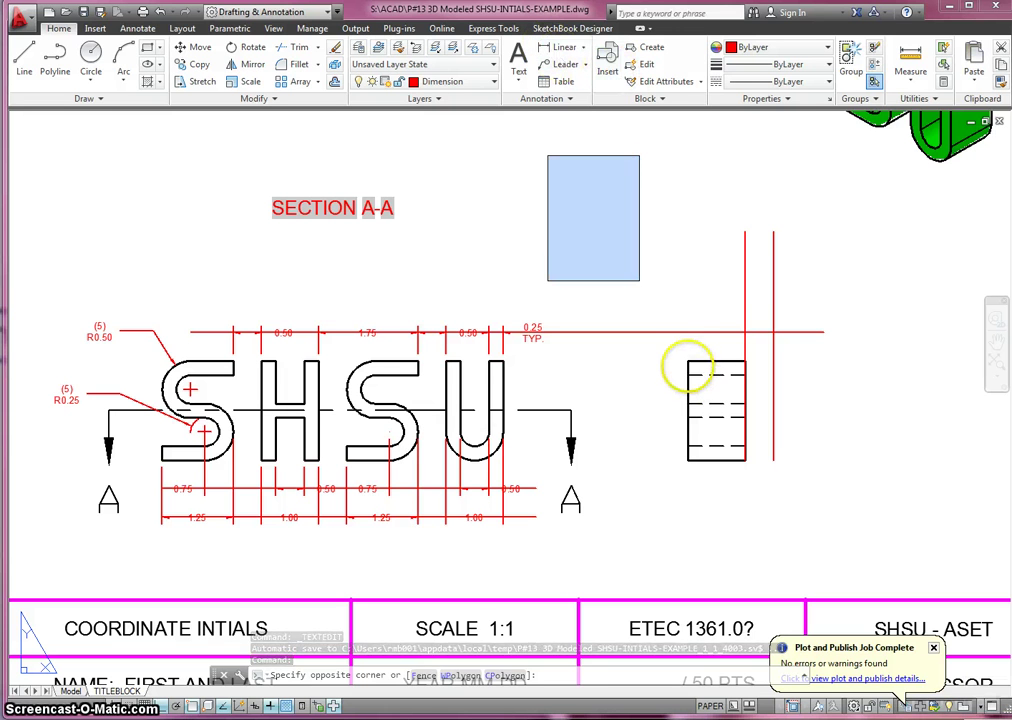
key("Escape")
Add linear dimensions for the side view's width above it and its overall height on the outer vertical guide line.
type("dli")
key("Return")
left_click(687, 360)
left_click(744, 360)
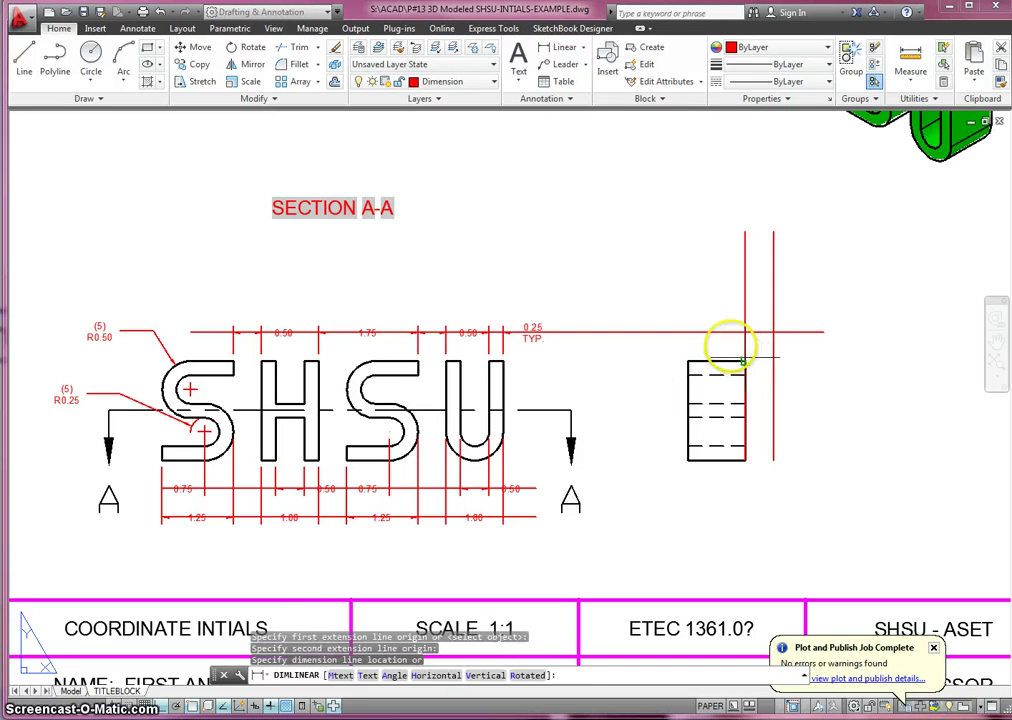
left_click(719, 332)
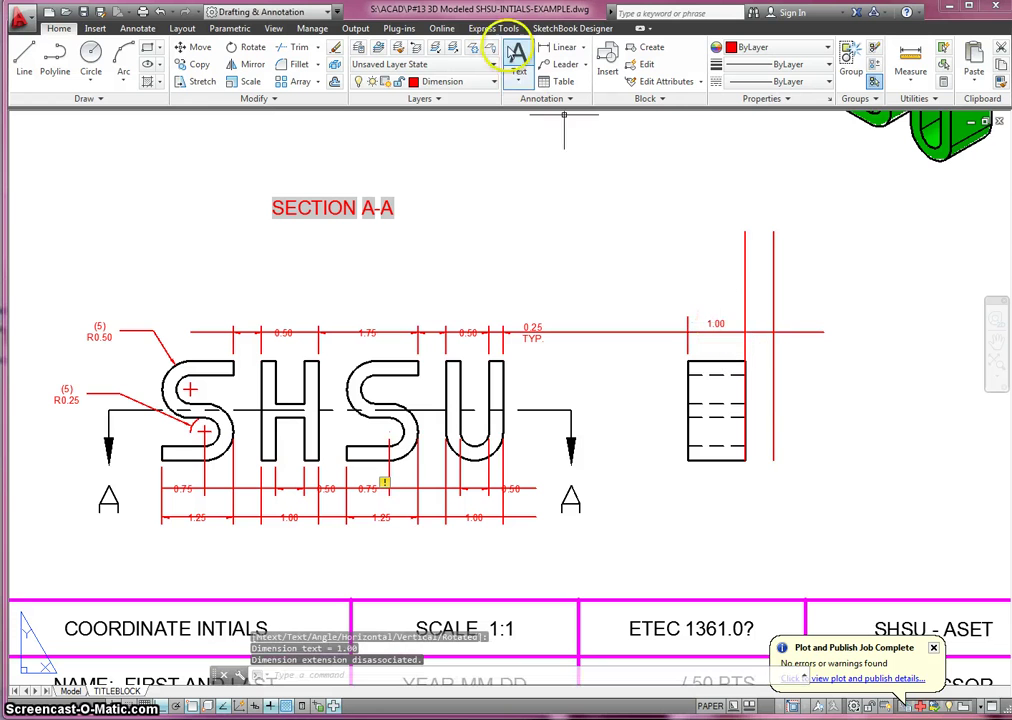
key("space")
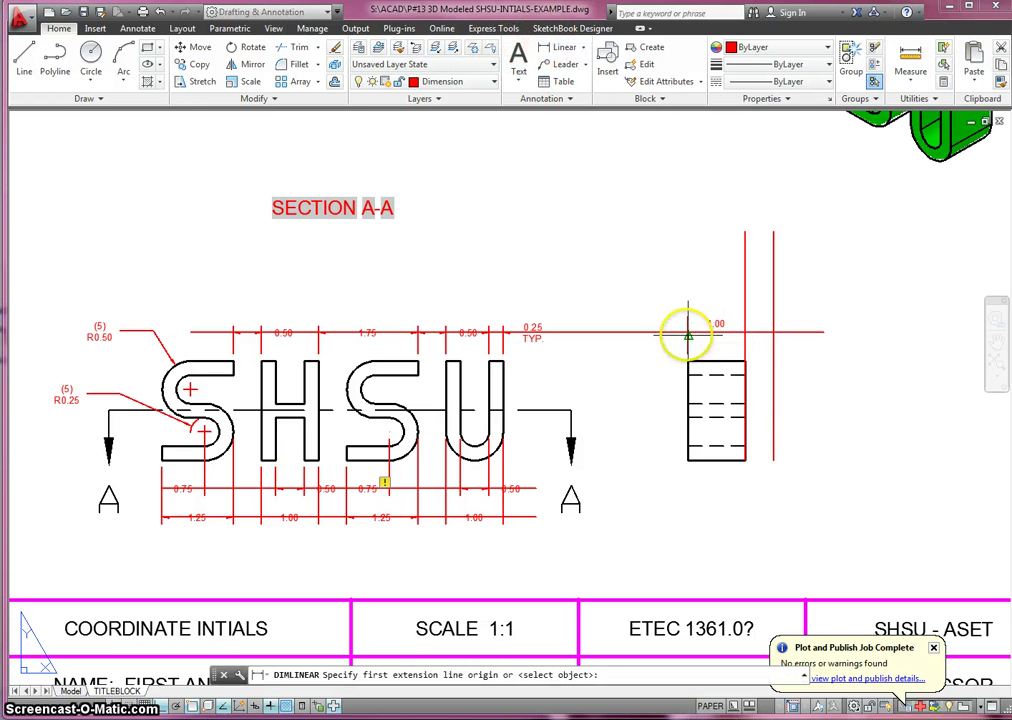
left_click(745, 360)
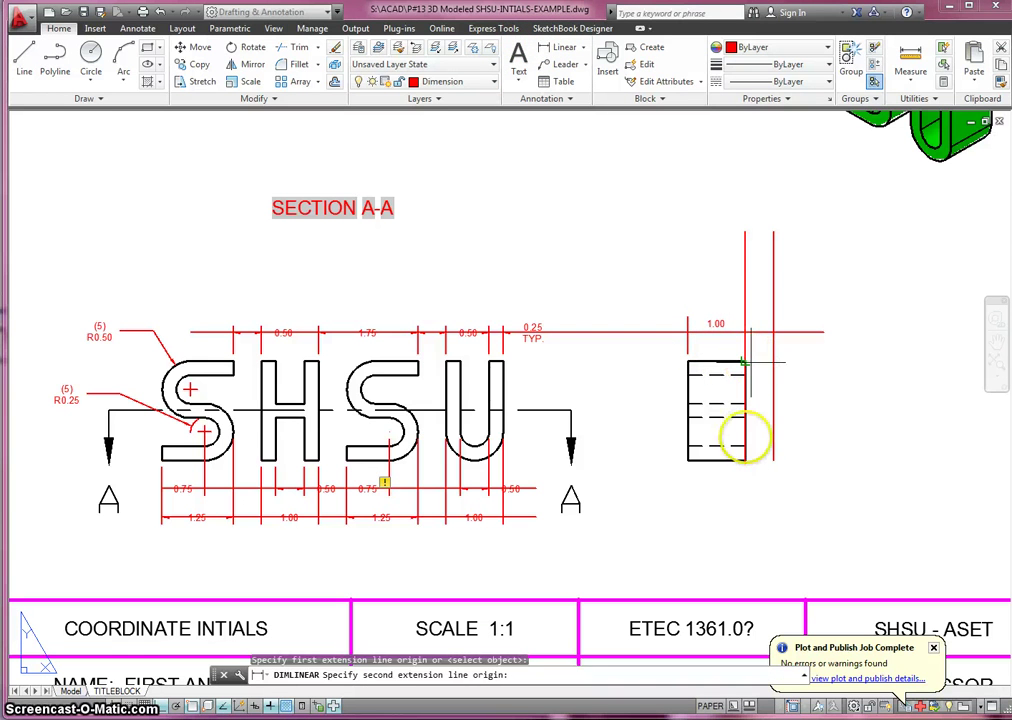
left_click(771, 462)
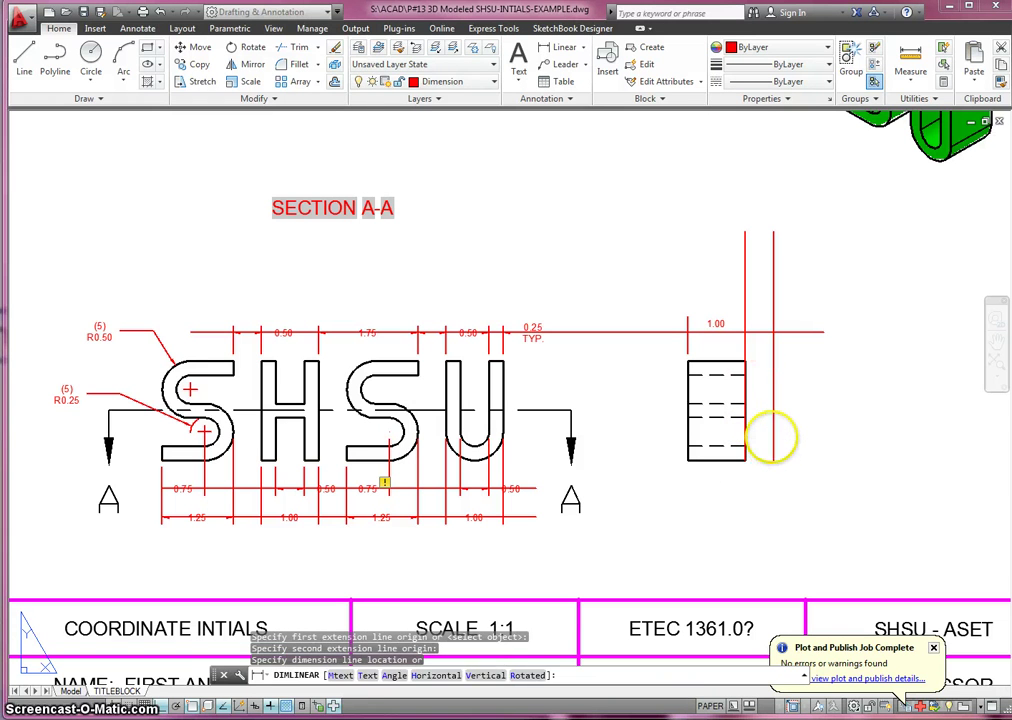
left_click(771, 434)
Erase the five red guide lines above and below the letters and beside the side view.
left_click(336, 47)
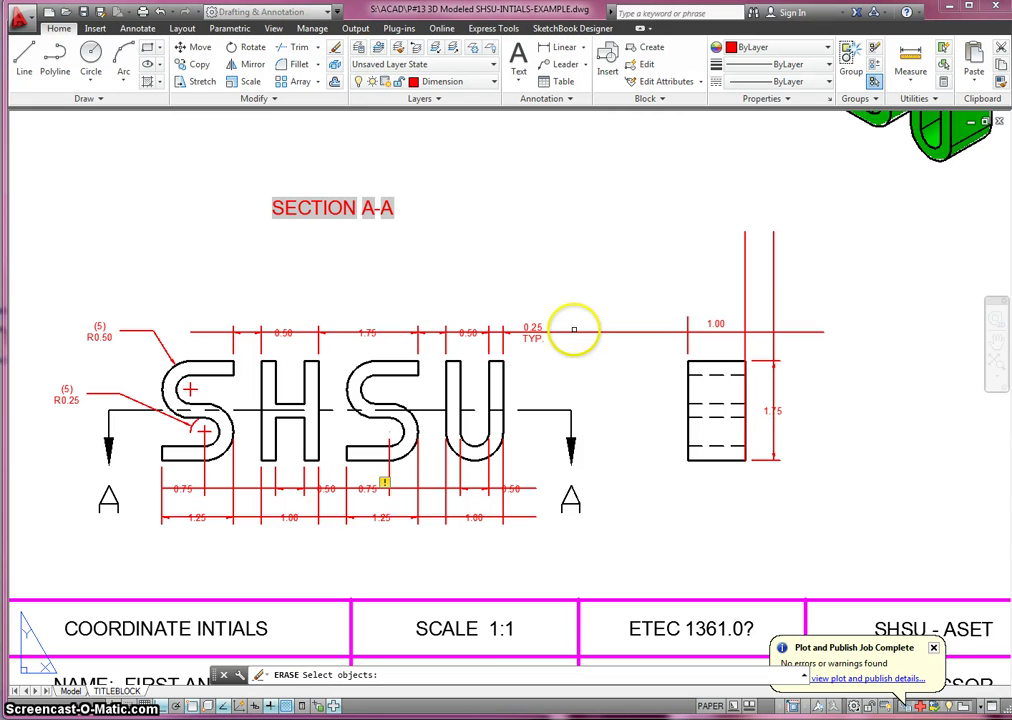
left_click(575, 330)
left_click(582, 334)
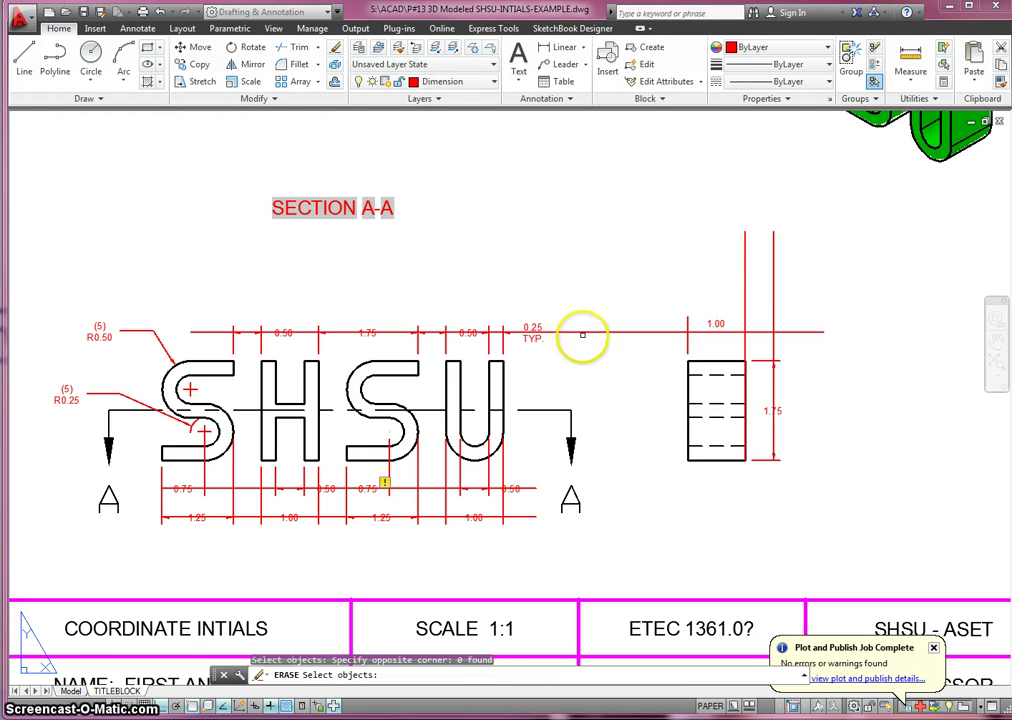
left_click(583, 332)
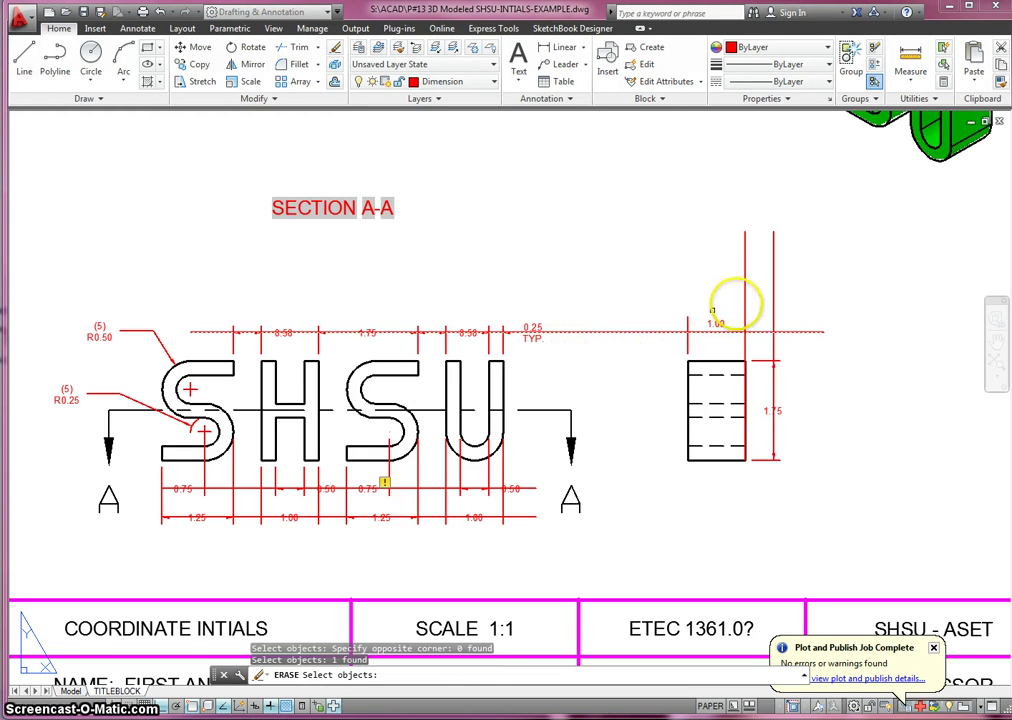
left_click(745, 295)
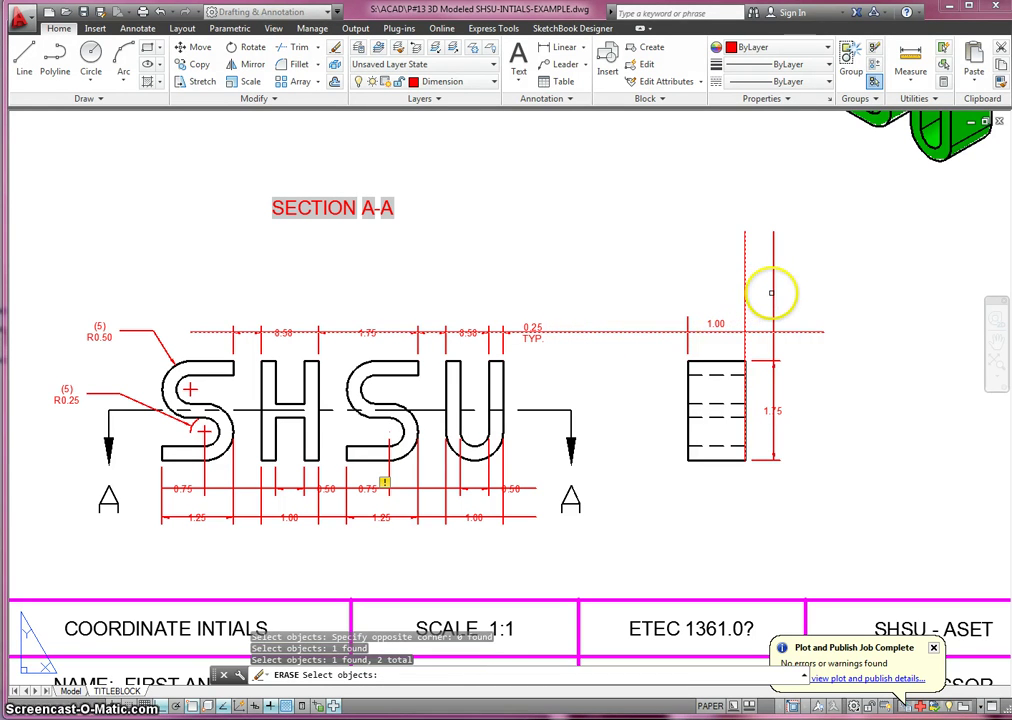
left_click(773, 293)
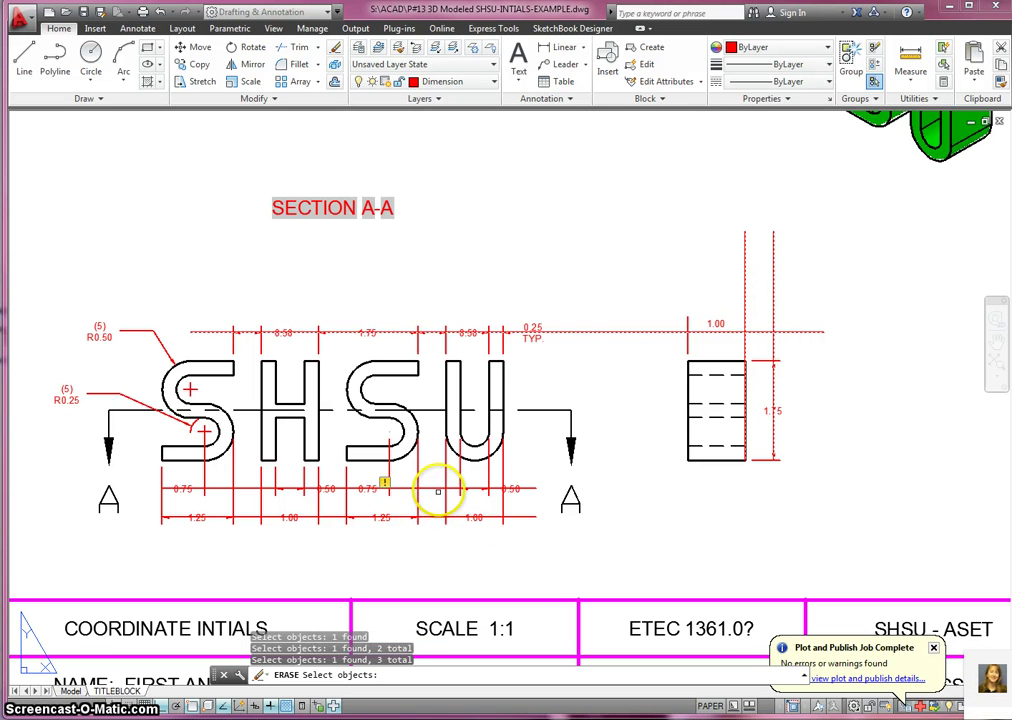
left_click(517, 516)
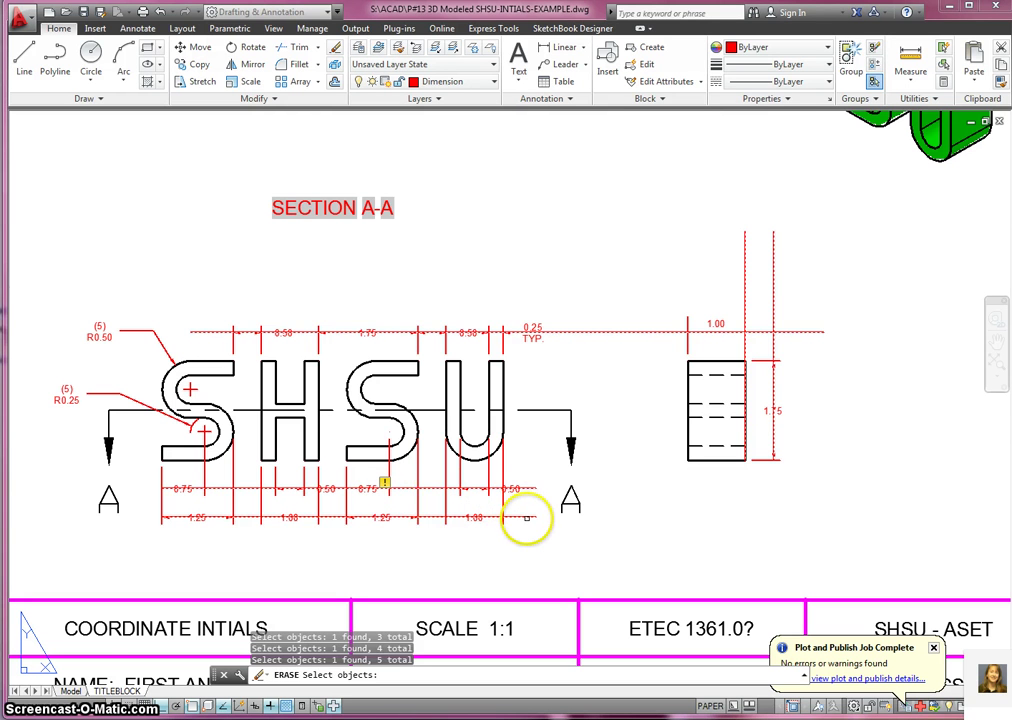
key("Escape")
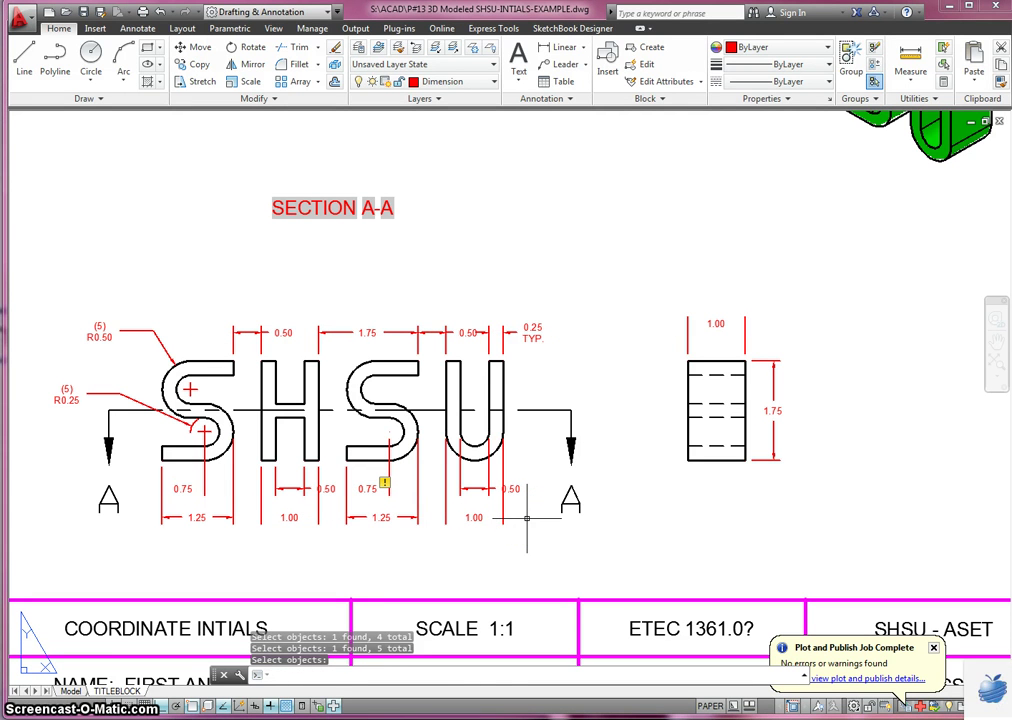
In the title block, change the drawing title to "#d BASICS INTIALS" and the score to "/ 200 PTS".
scroll(520, 517, "up", 1)
scroll(505, 510, "down", 3)
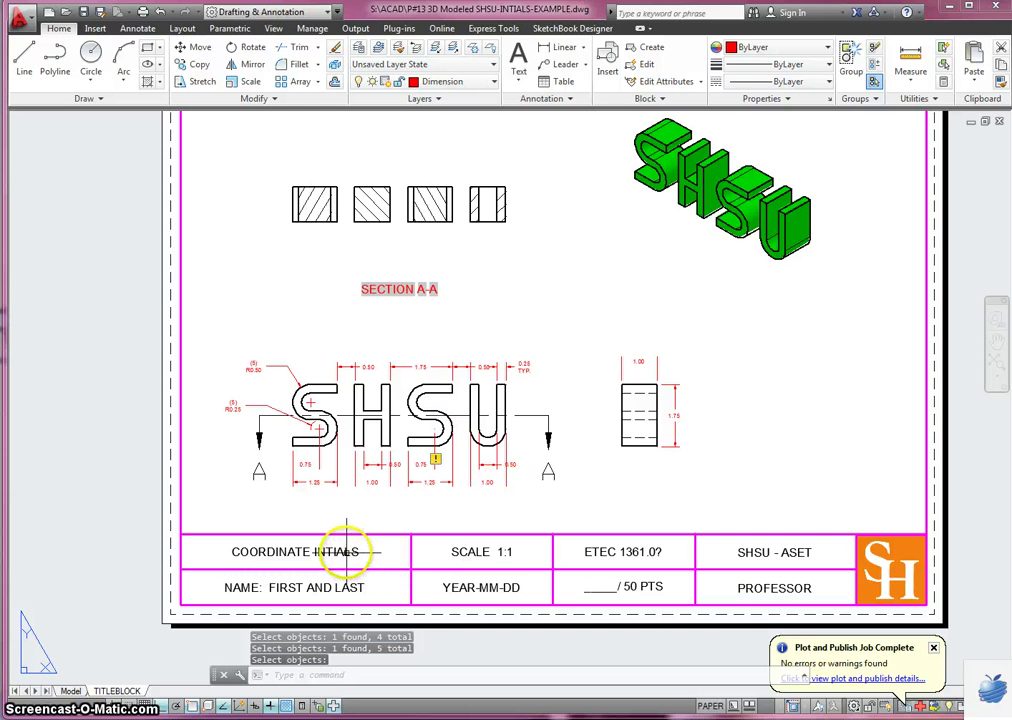
double_click(330, 546)
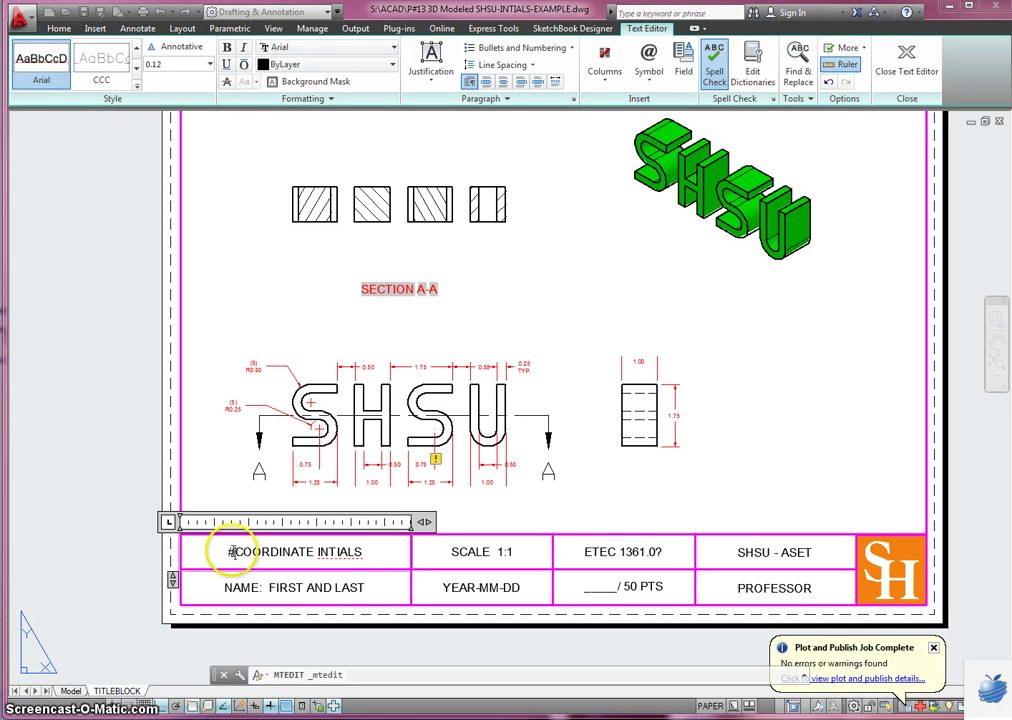
type("#d ")
type("BASICS")
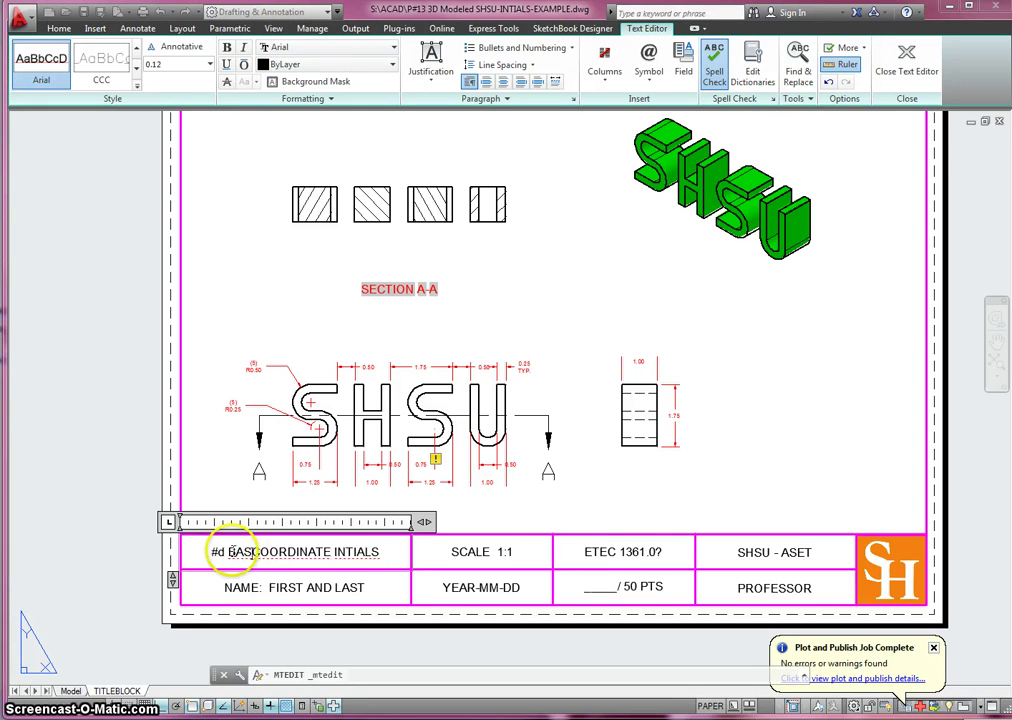
key("Delete")
key("Delete")
key("Delete")
key("Delete")
key("Delete")
key("Delete")
key("Delete")
key("Delete")
key("Delete")
key("Delete")
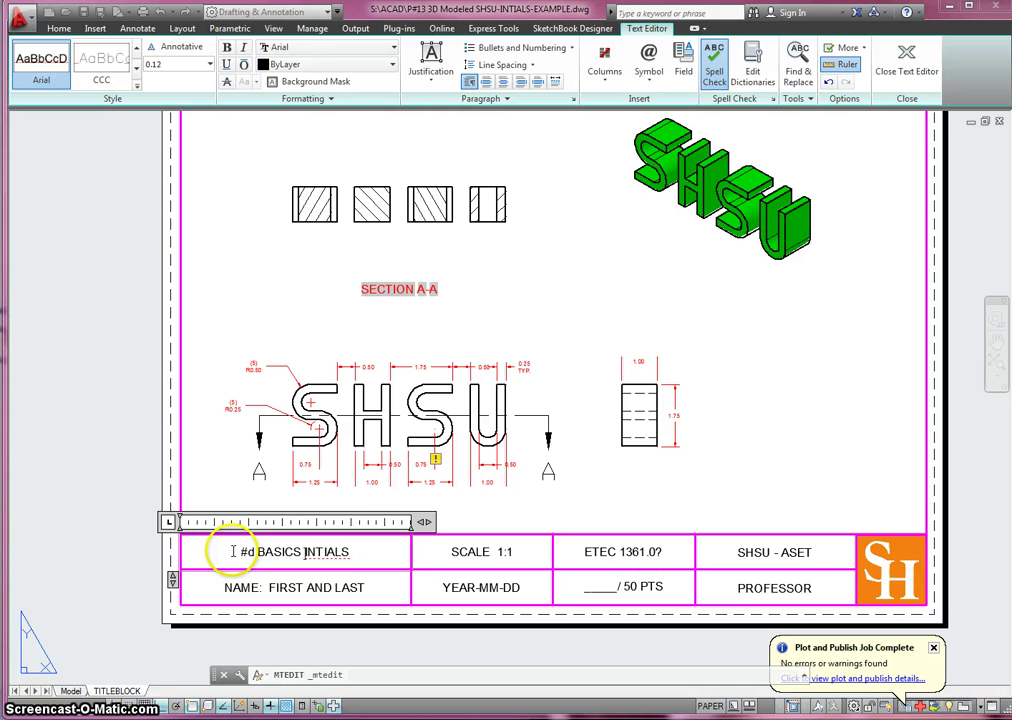
left_click(594, 511)
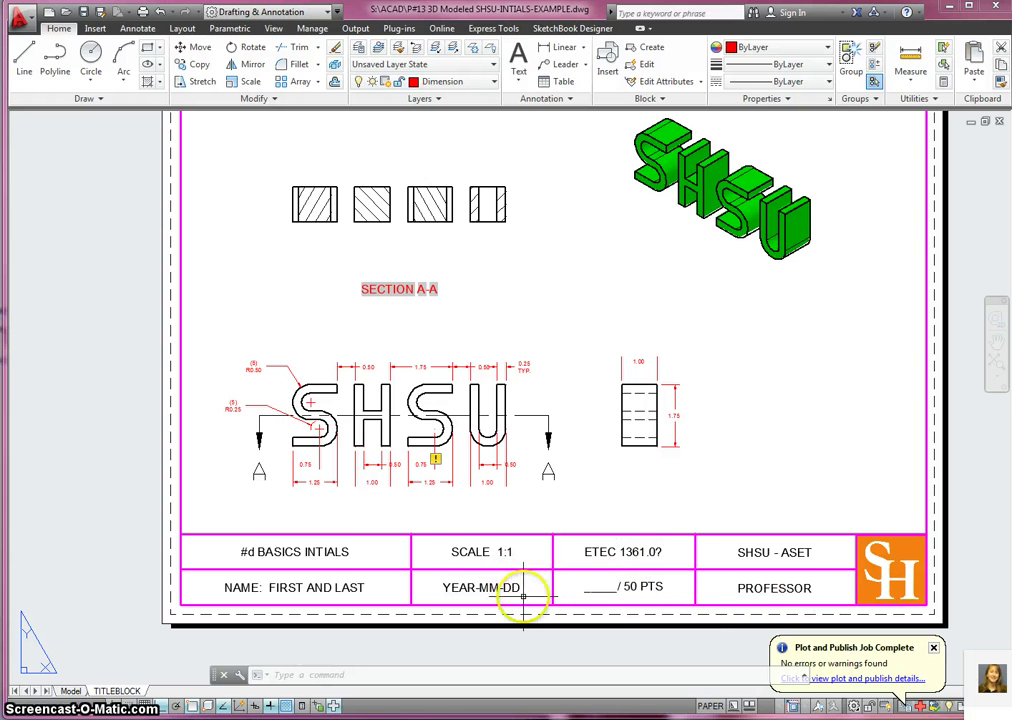
double_click(624, 586)
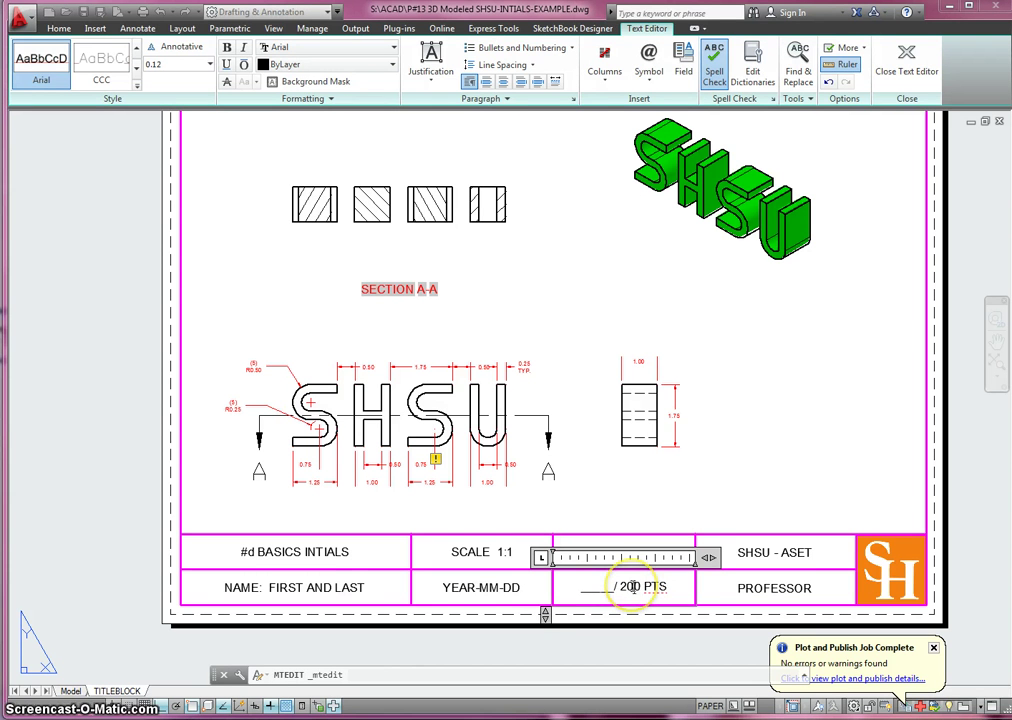
left_click(762, 505)
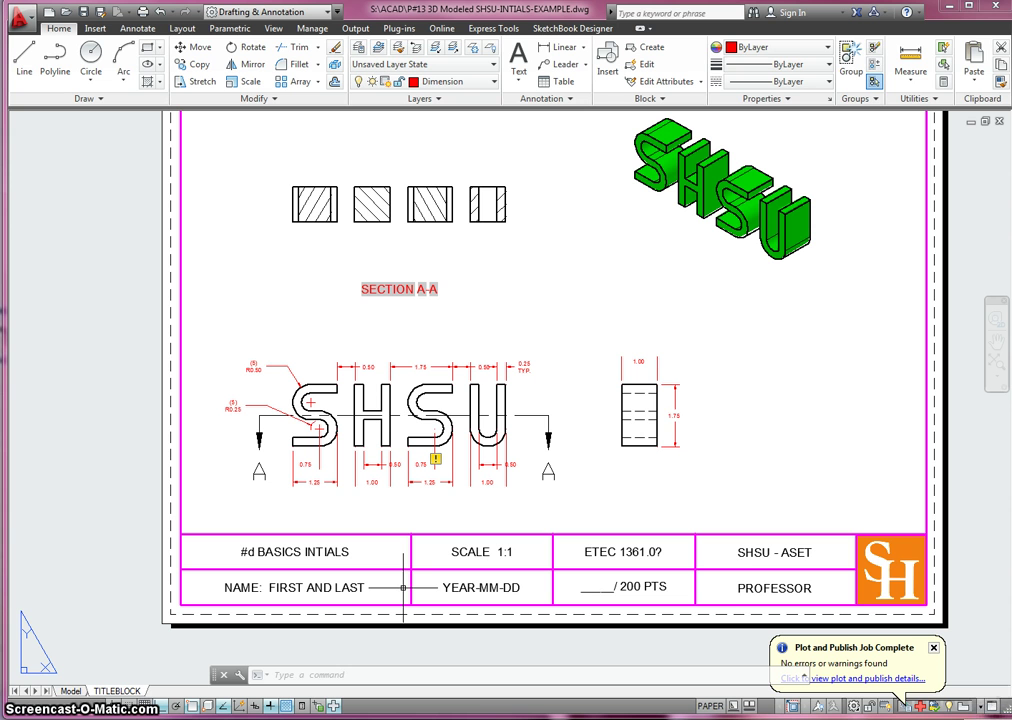
Save the drawing as P#13 3D Modeled SHSU-INTIALS-EXAMPLE in the ACAD folder, replacing the existing file.
left_click(20, 18)
left_click(55, 190)
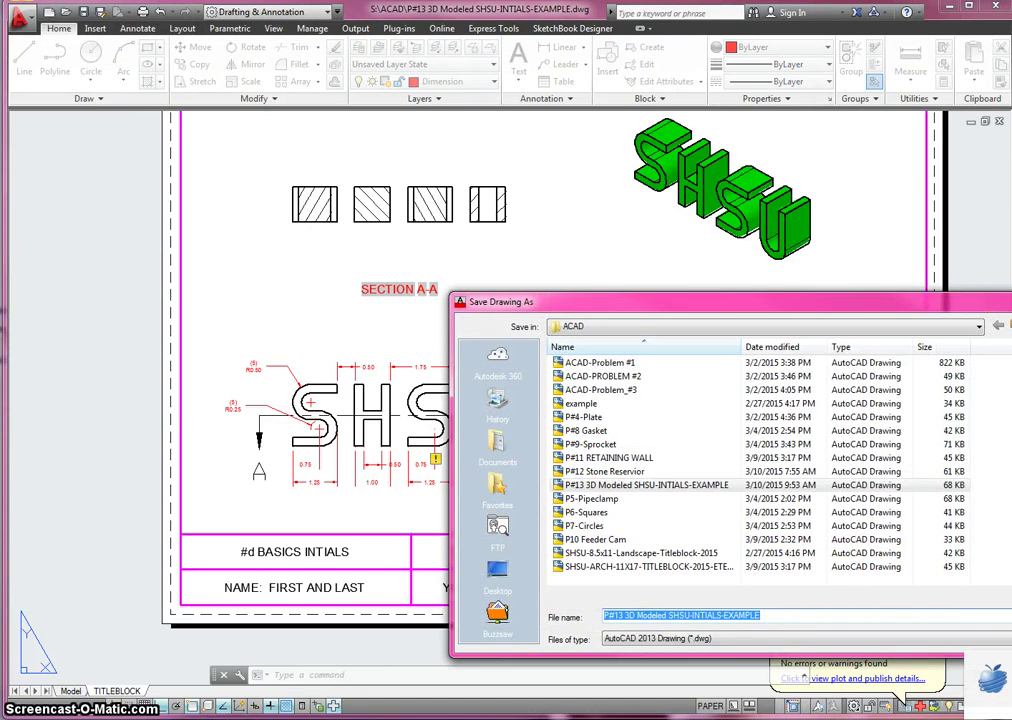
key("Return")
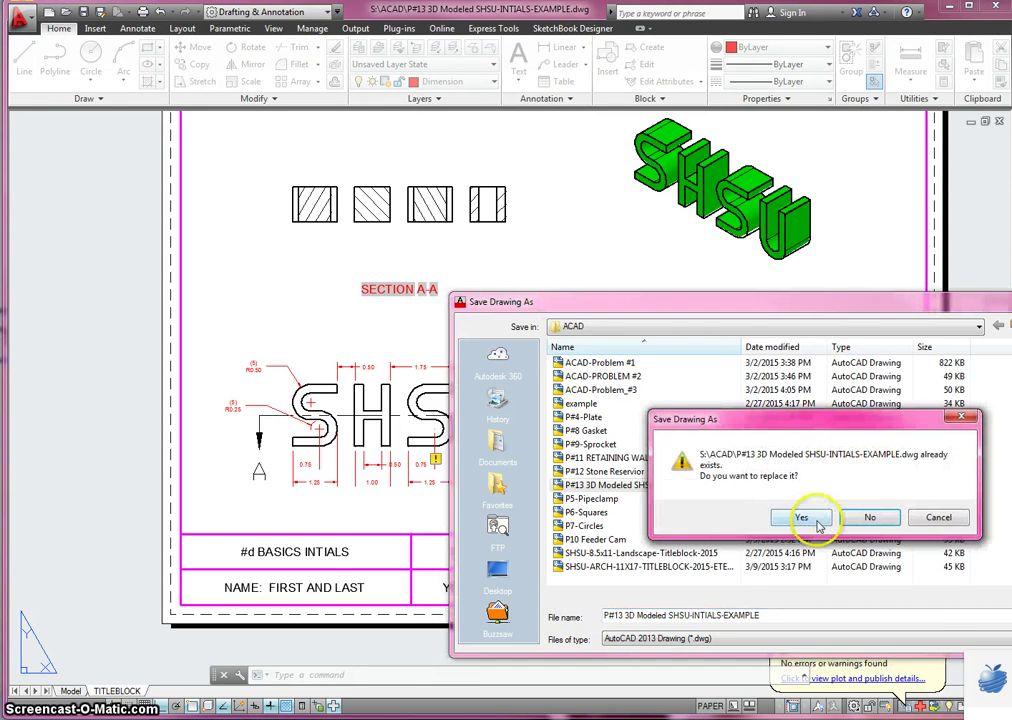
left_click(804, 580)
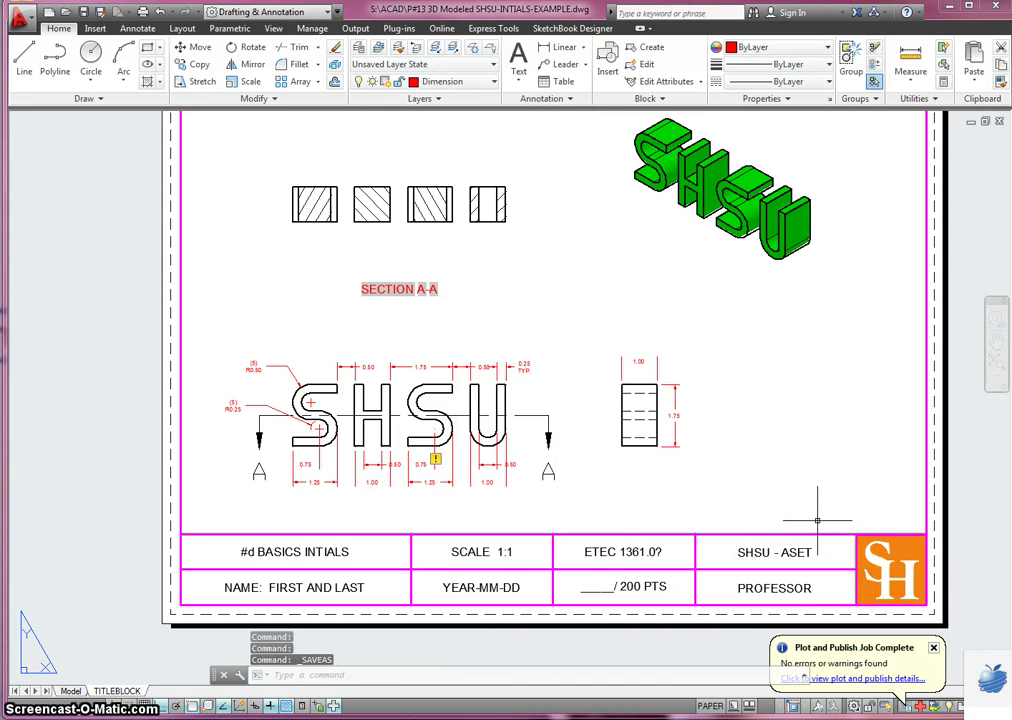